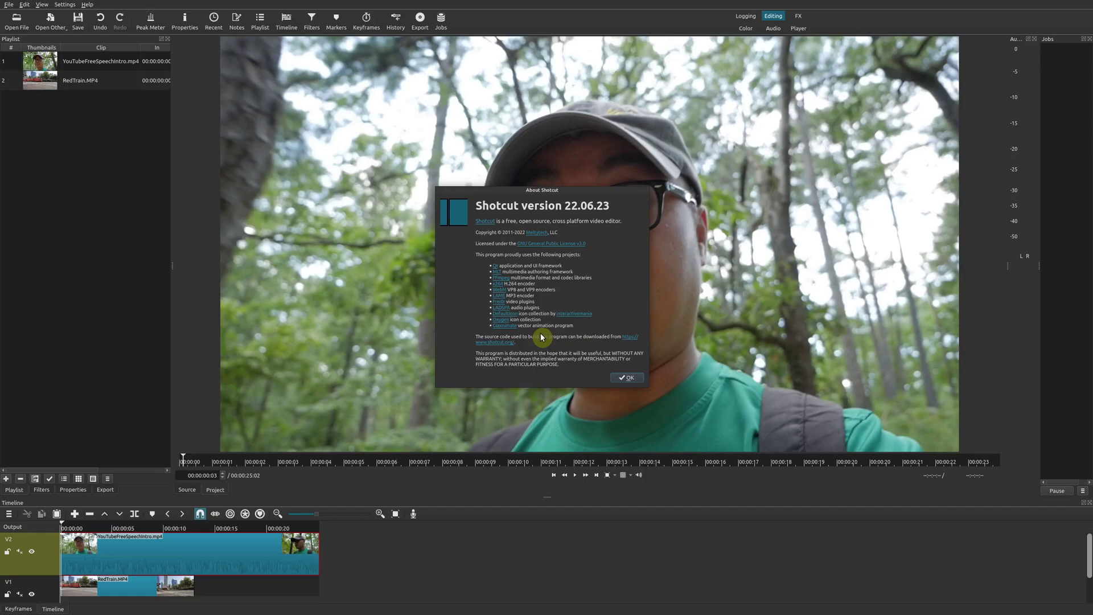
Step: Dismiss the About Shotcut dialog for version 22.06.23 to reveal the project
click(627, 377)
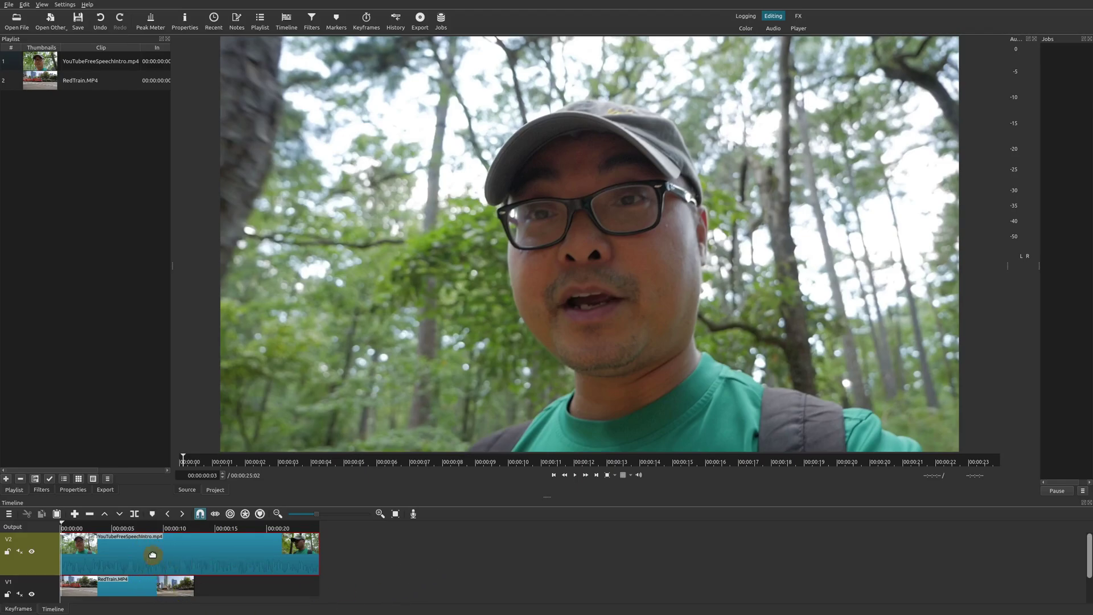
Step: Raise the viewer/Timeline splitter so the V2 and V1 tracks become taller
drag(547, 497, 548, 446)
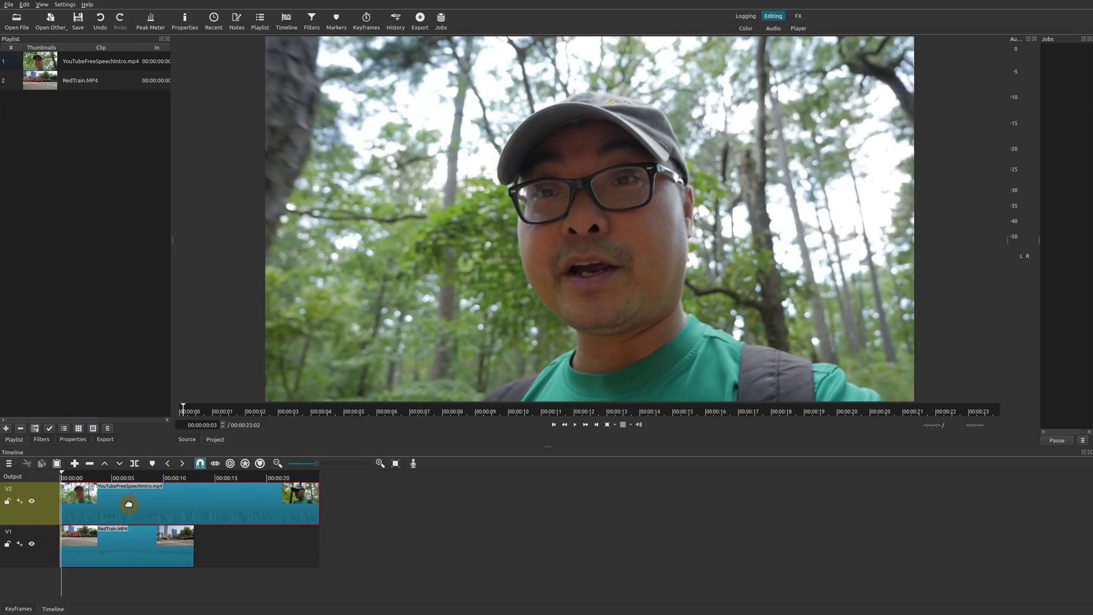
Step: Add a new V3 video track above V2 through Track Operations > Add Video Track
click(9, 463)
mouse_move(44, 472)
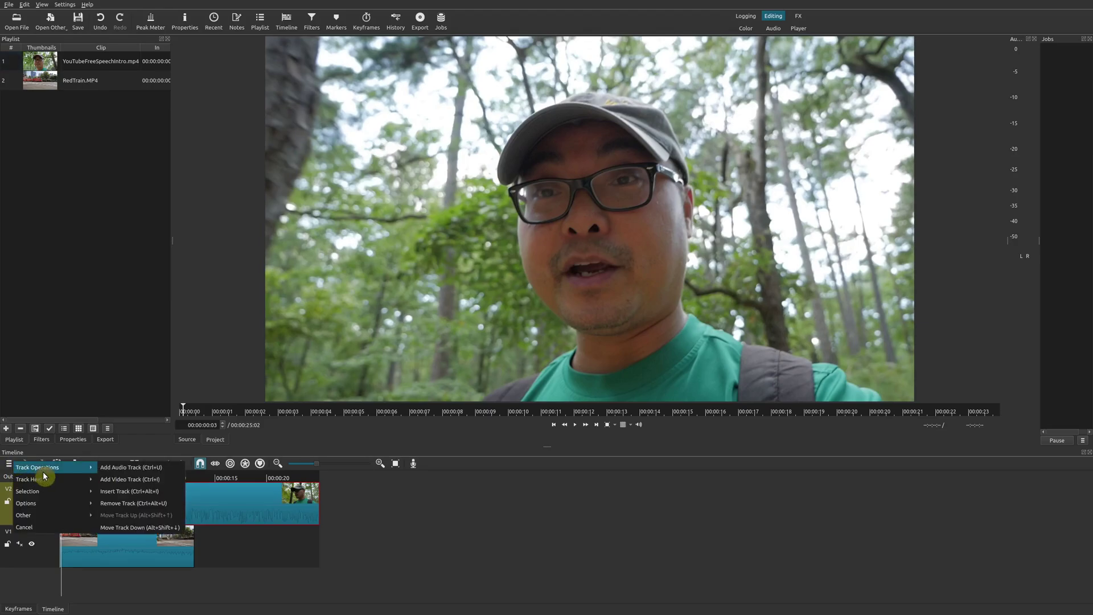
click(152, 484)
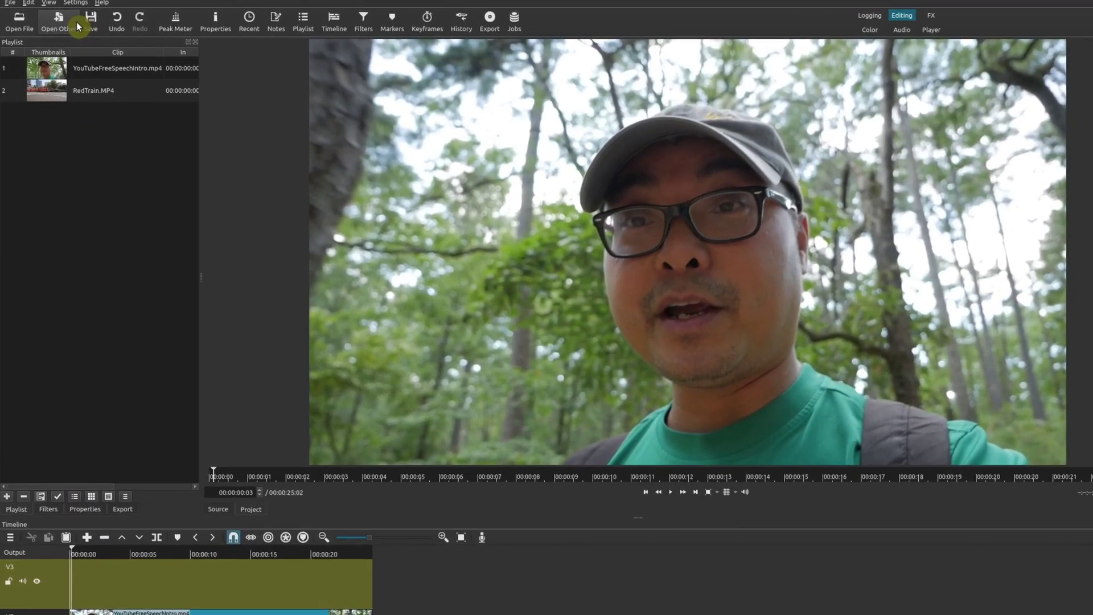
click(57, 23)
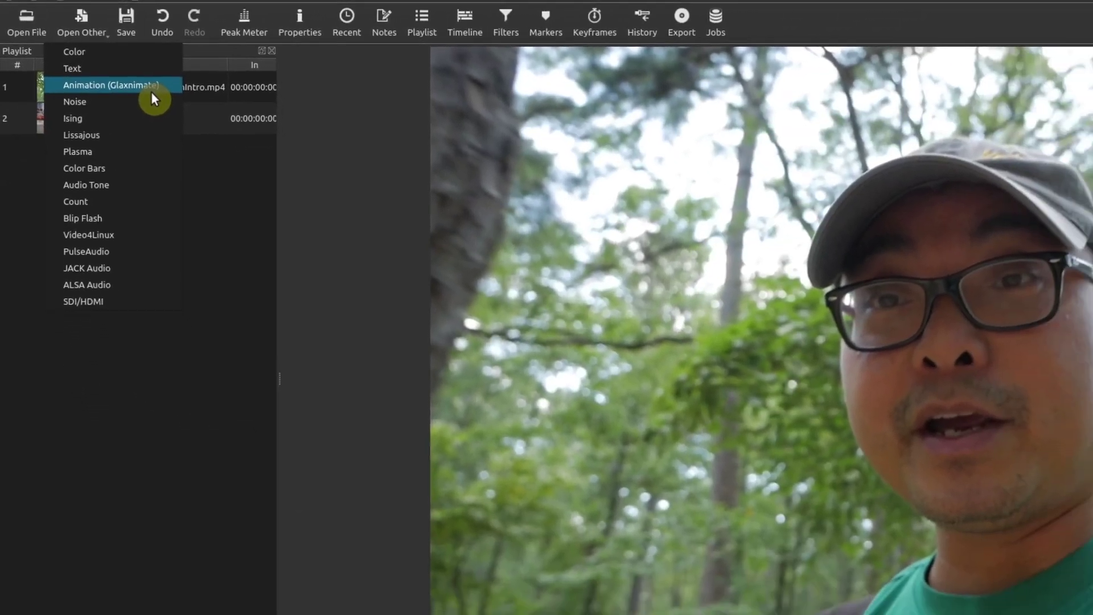
Step: Create a 5-second Glaxnimate animation named anim3 with a transparent background
click(145, 87)
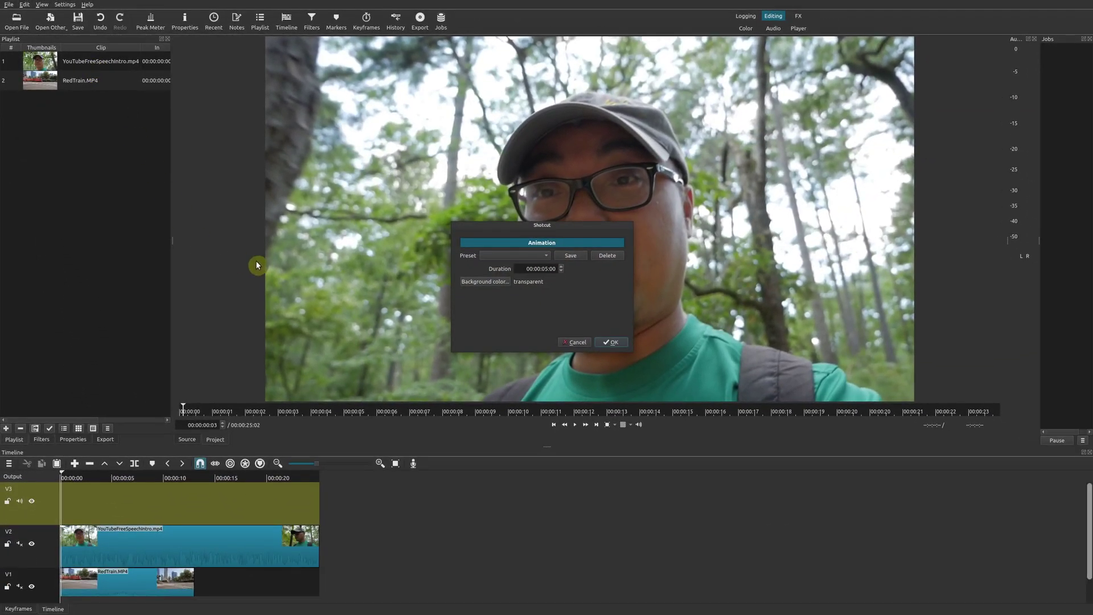
click(561, 247)
click(607, 343)
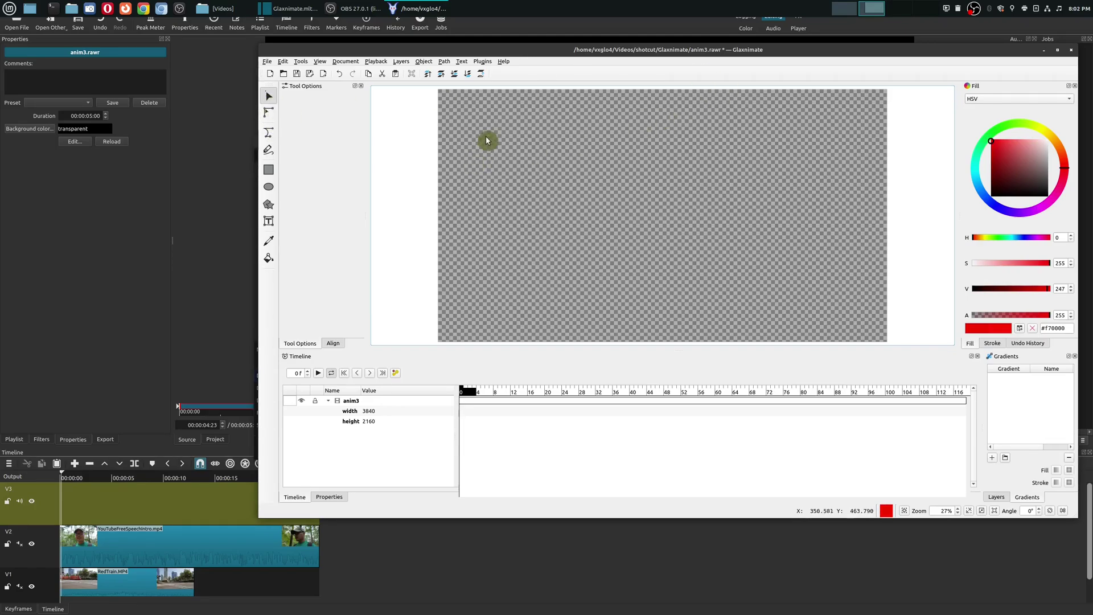
click(270, 133)
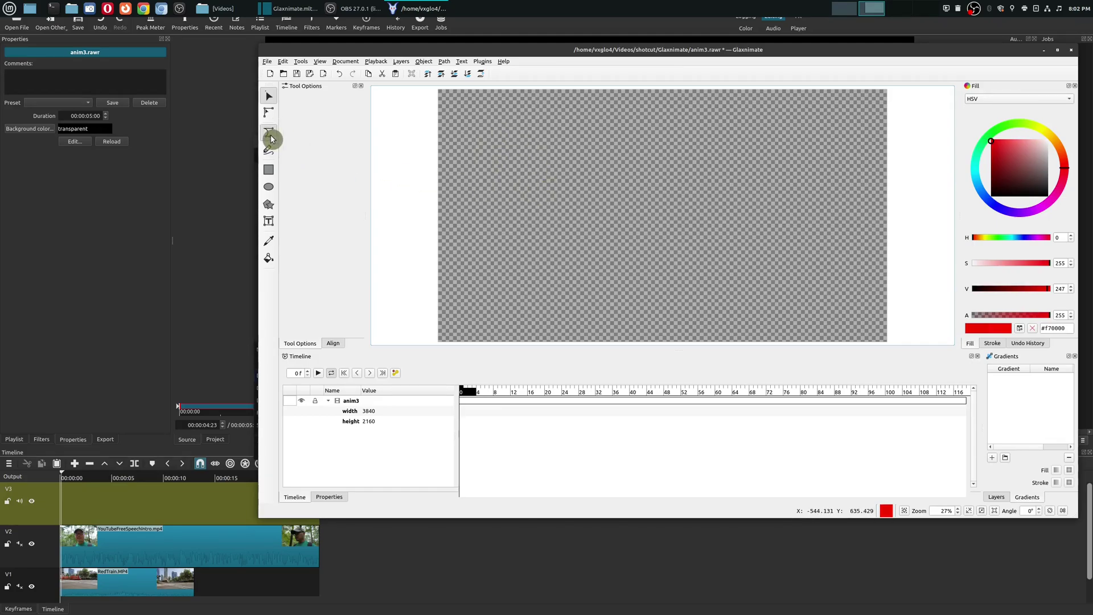
drag(479, 128, 522, 166)
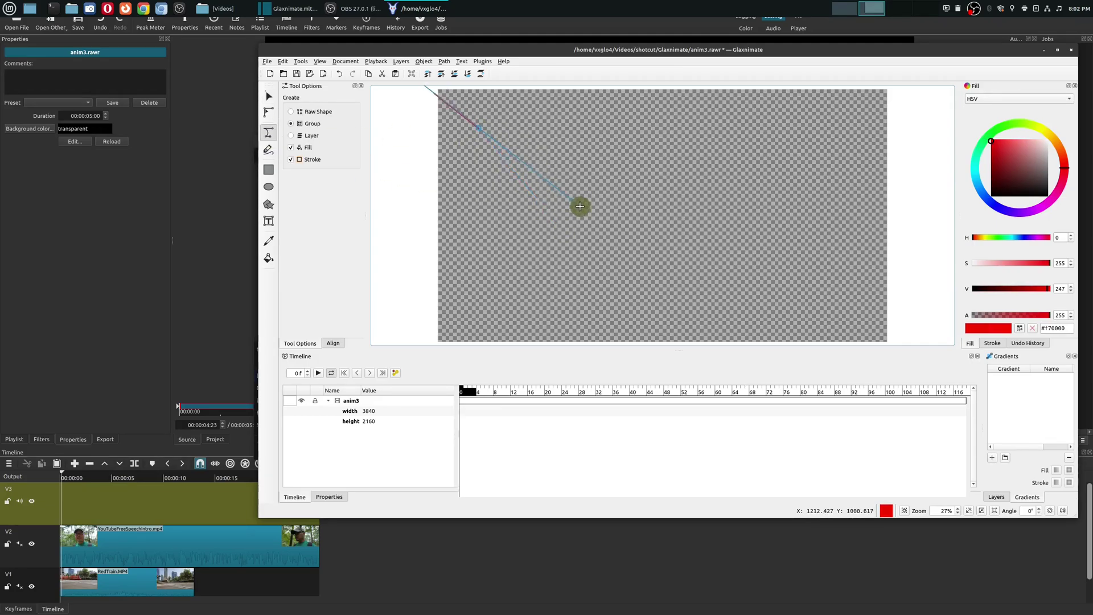
click(730, 166)
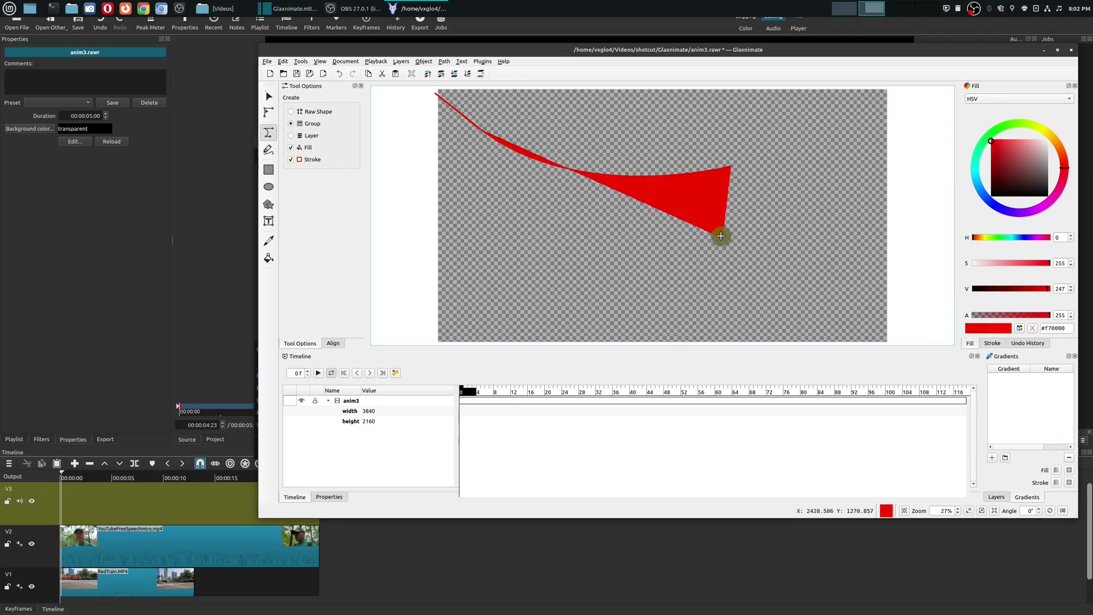
key(Return)
click(644, 300)
click(839, 166)
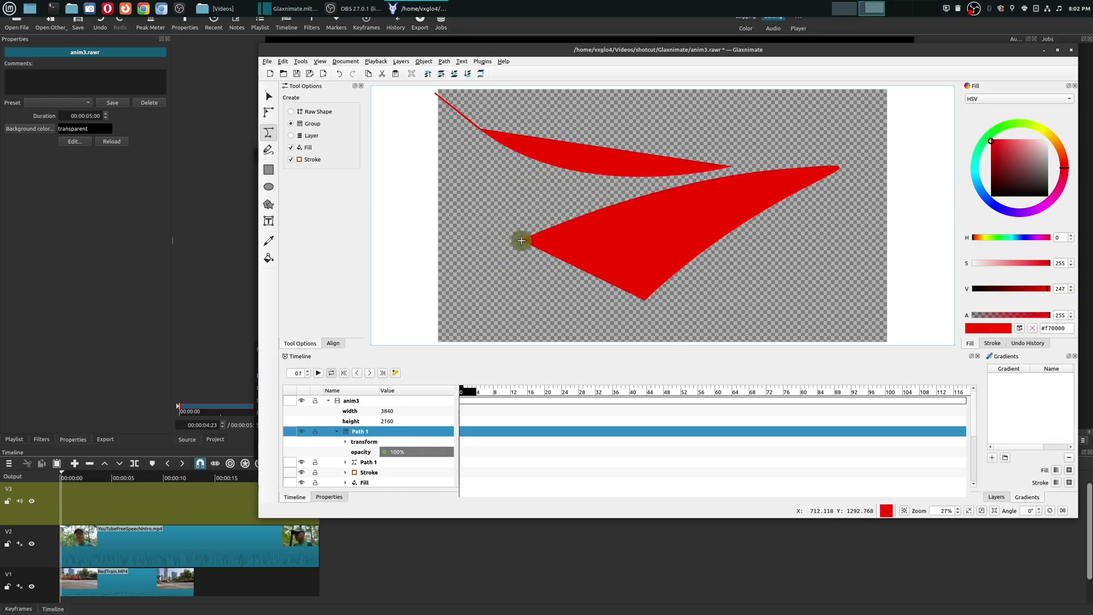
key(Return)
key(ctrl+z)
key(ctrl+z)
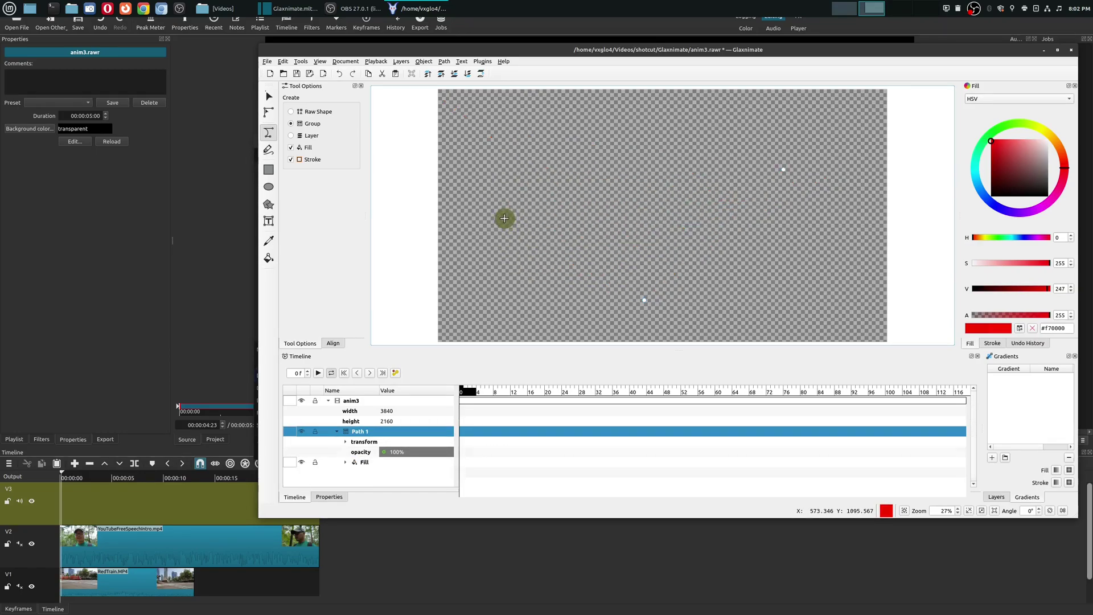
click(271, 152)
mouse_move(470, 118)
mouse_down()
mouse_move(536, 183)
mouse_move(527, 227)
mouse_up()
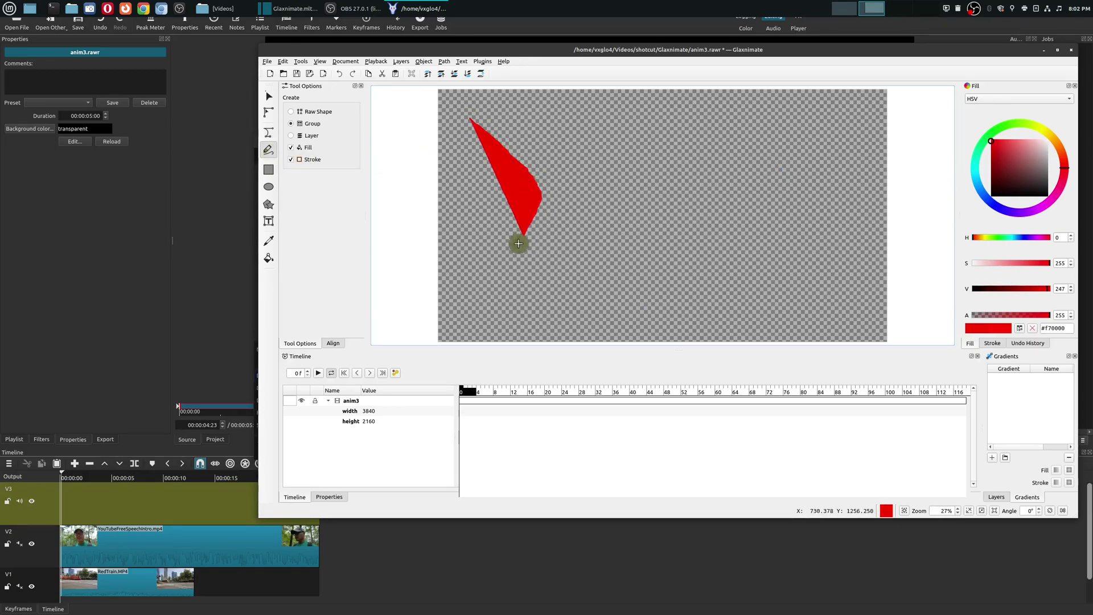
mouse_move(605, 137)
mouse_down()
mouse_move(649, 156)
mouse_move(617, 308)
mouse_move(567, 231)
mouse_move(603, 250)
mouse_up()
mouse_move(757, 127)
mouse_down()
mouse_move(804, 172)
mouse_move(811, 223)
mouse_move(846, 157)
mouse_up()
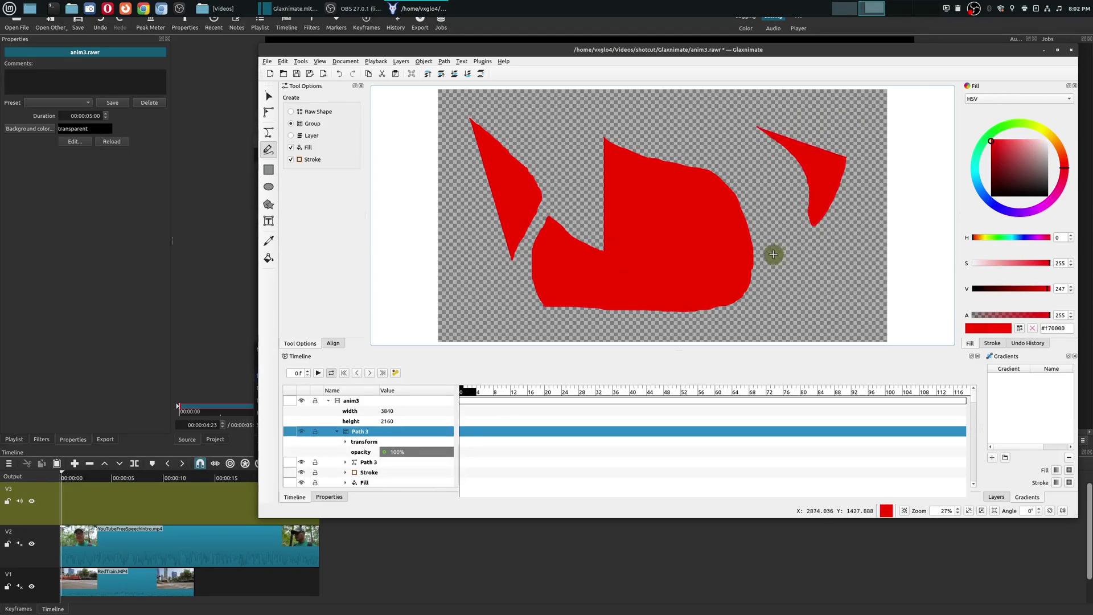
key(ctrl+z)
key(ctrl+z)
key(ctrl+z)
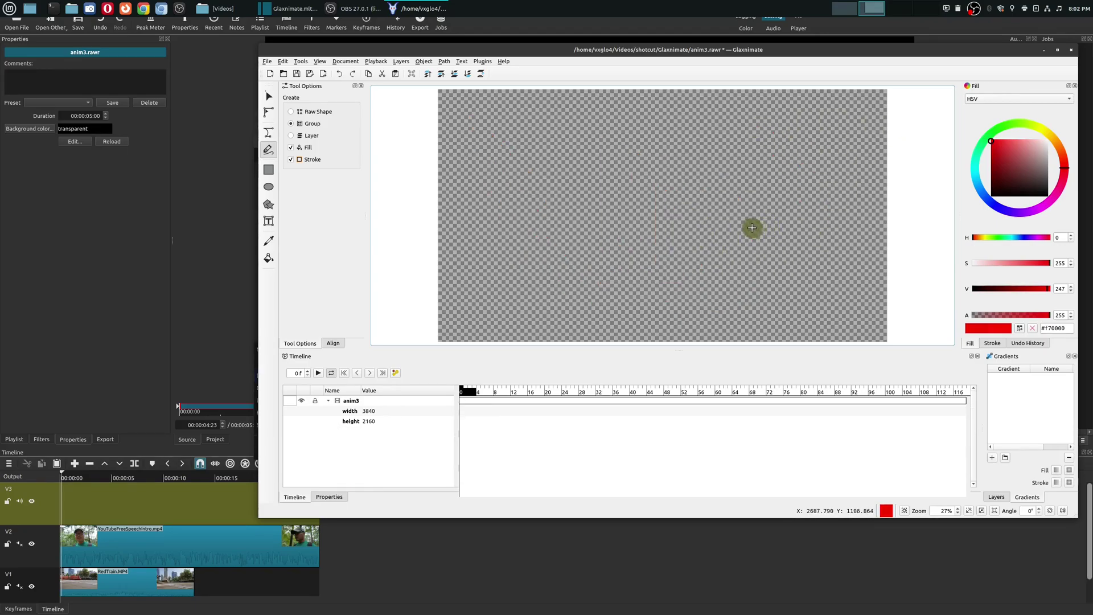
Step: Draw a red square at upper left, a circle at upper right, and a star below the square
click(271, 175)
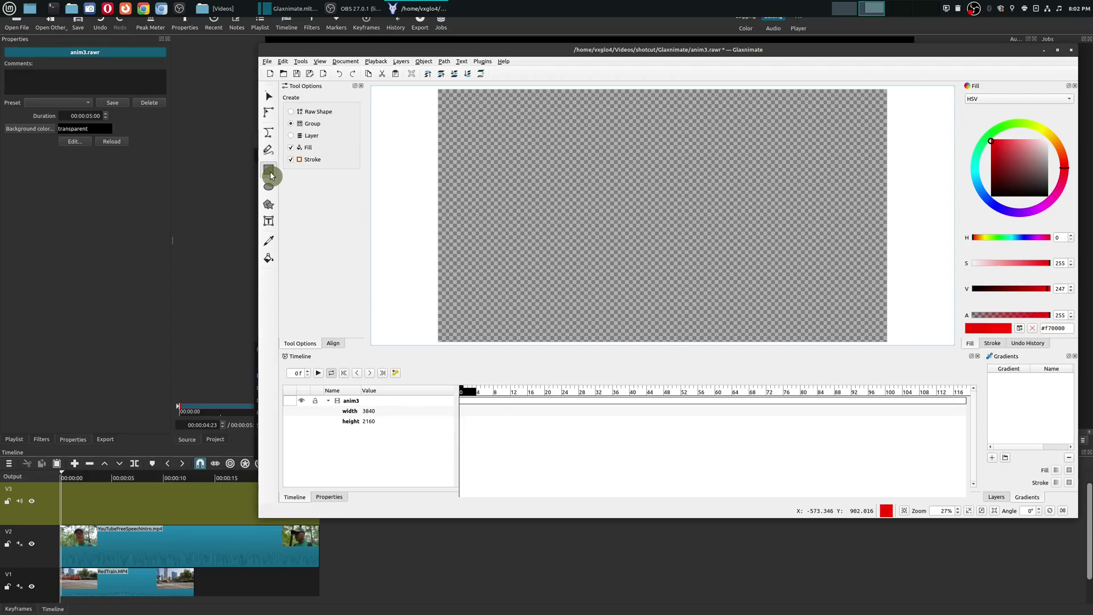
drag(494, 133, 550, 180)
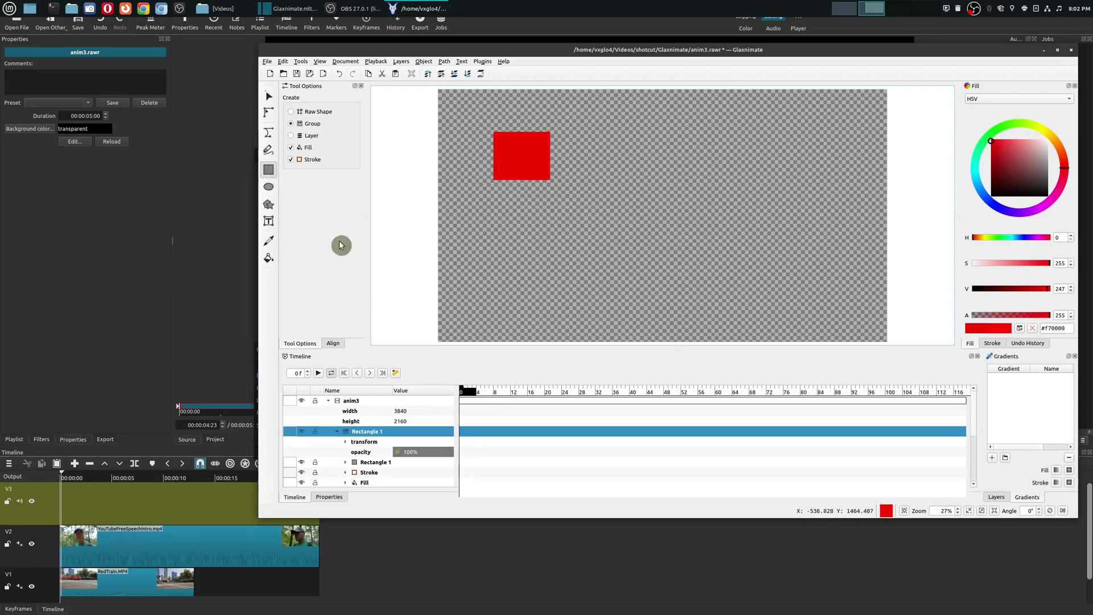
click(268, 187)
drag(676, 135, 749, 203)
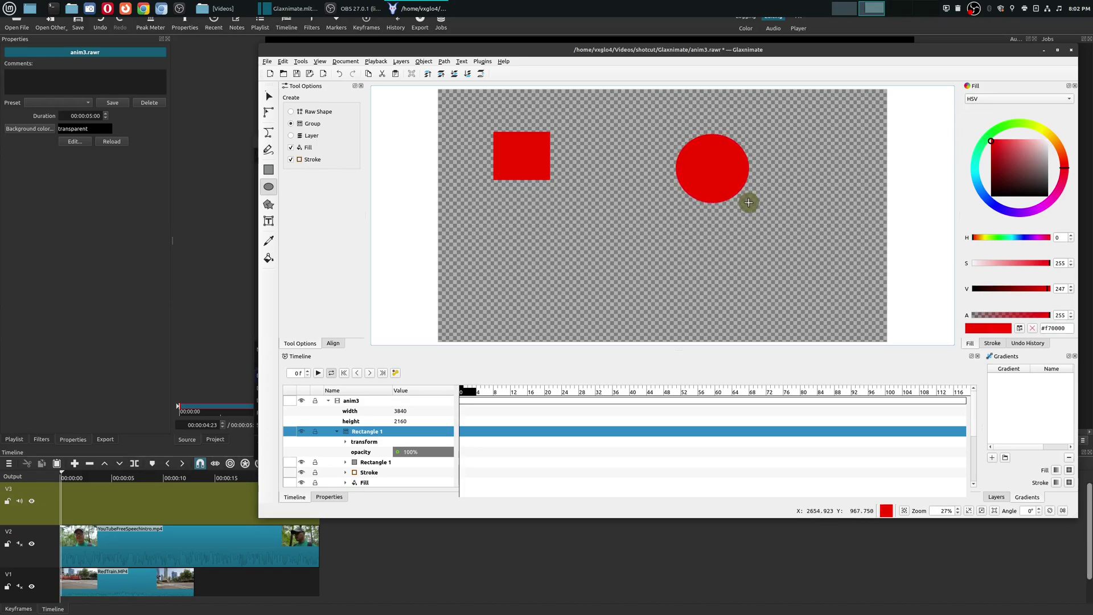
click(268, 204)
drag(586, 237, 608, 278)
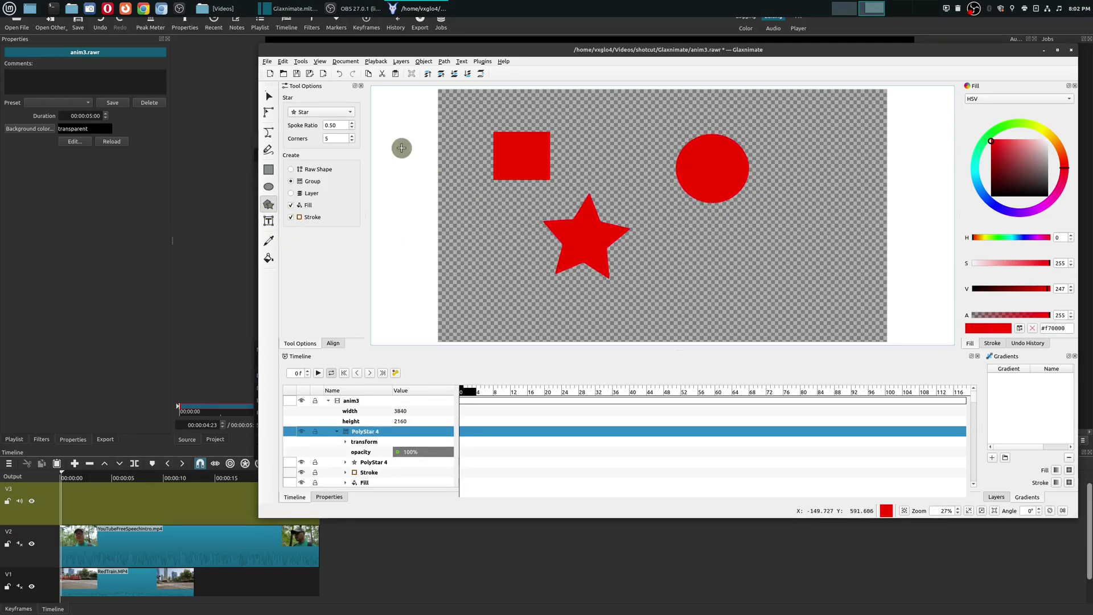
Step: Set the Star tool to Polygon, draw a pentagon right of the star, and add Hello text
click(324, 112)
click(329, 124)
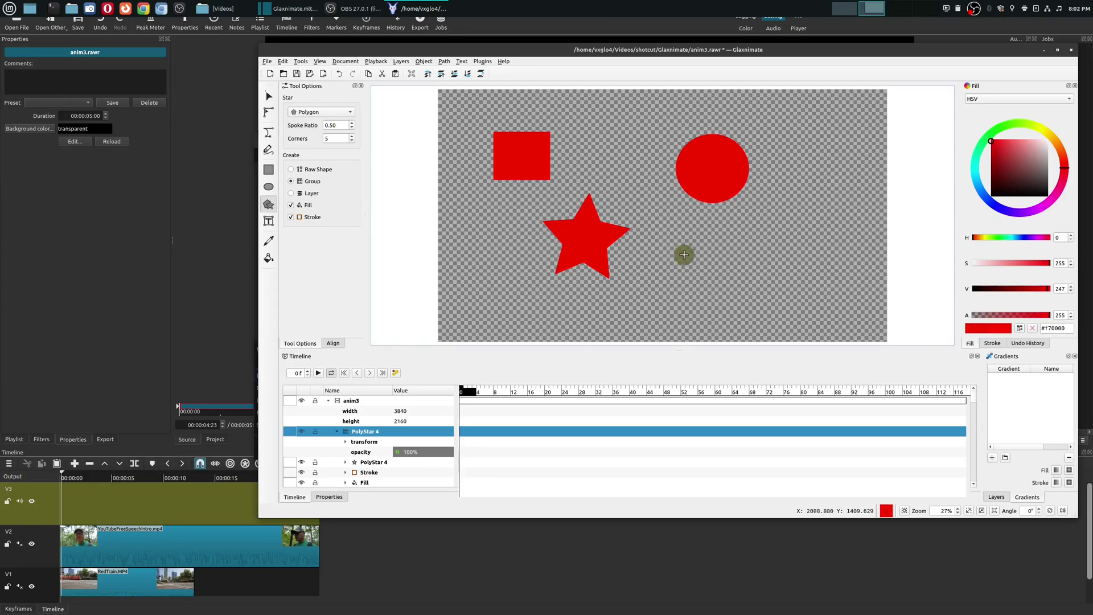
drag(684, 255, 716, 285)
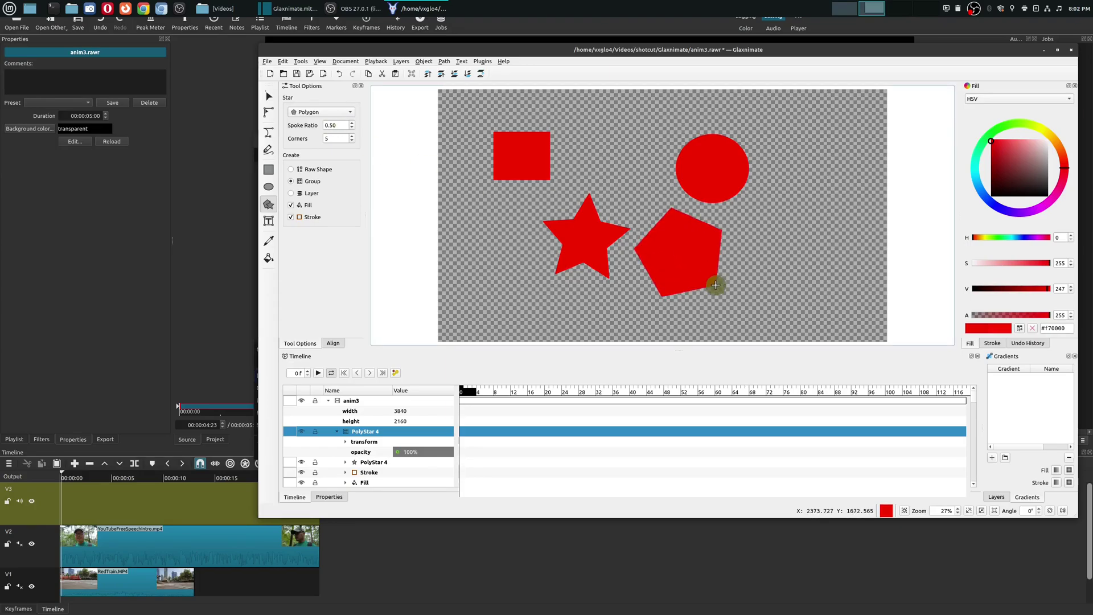
click(269, 221)
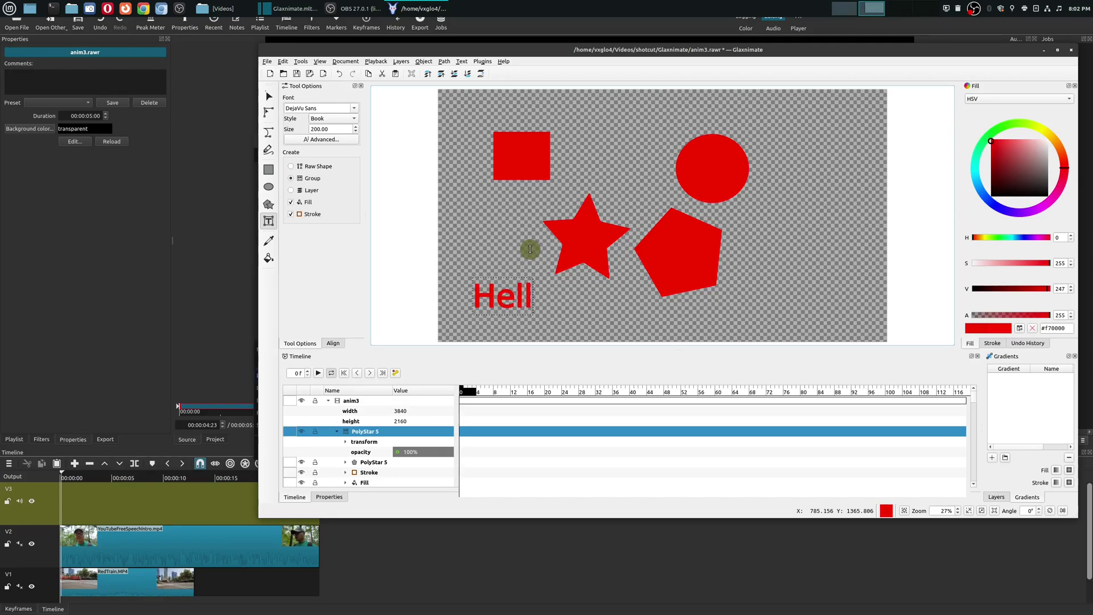
key(Escape)
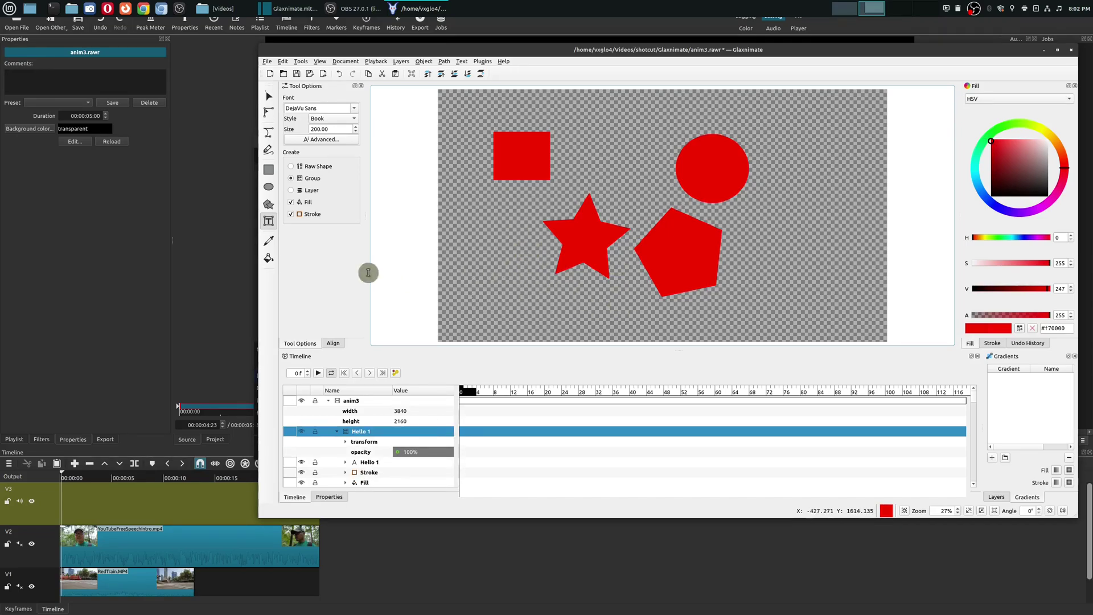
Step: Stretch the red square into a wider, shorter rectangle
click(271, 245)
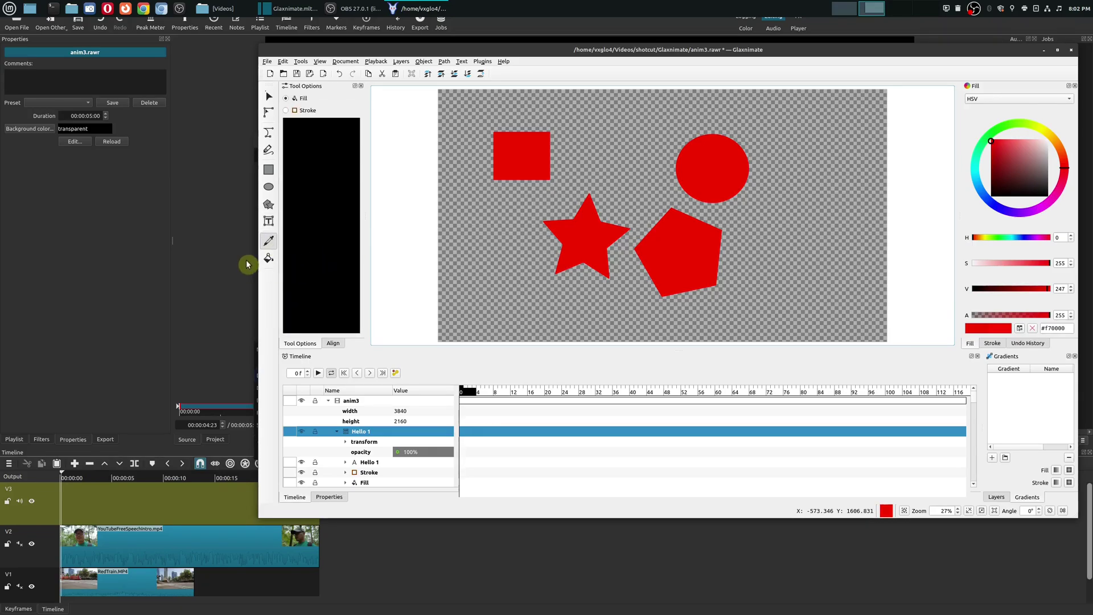
click(268, 259)
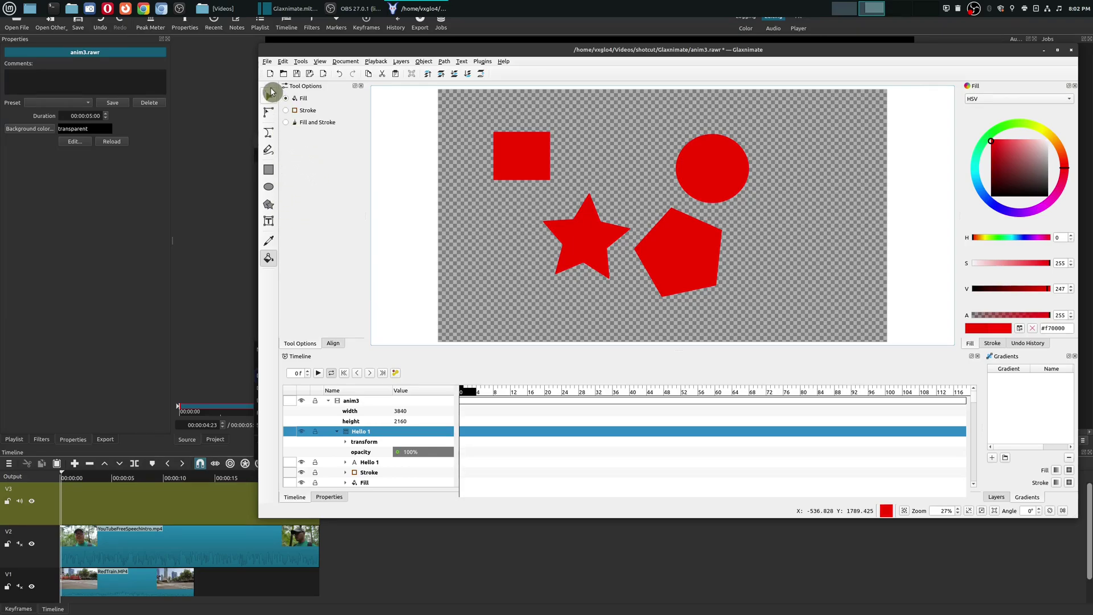
click(272, 99)
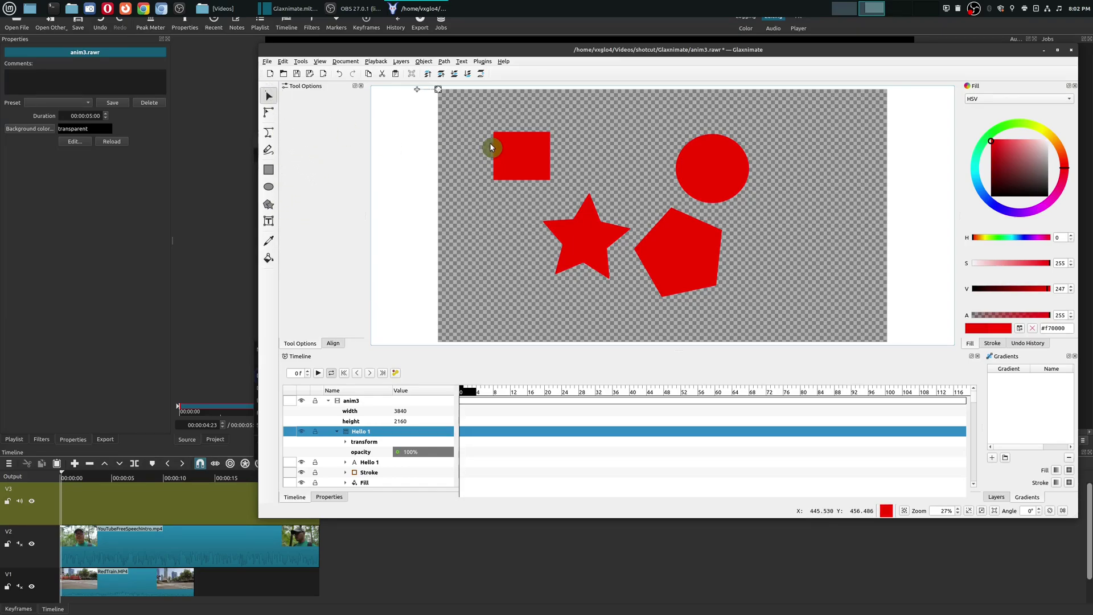
click(523, 157)
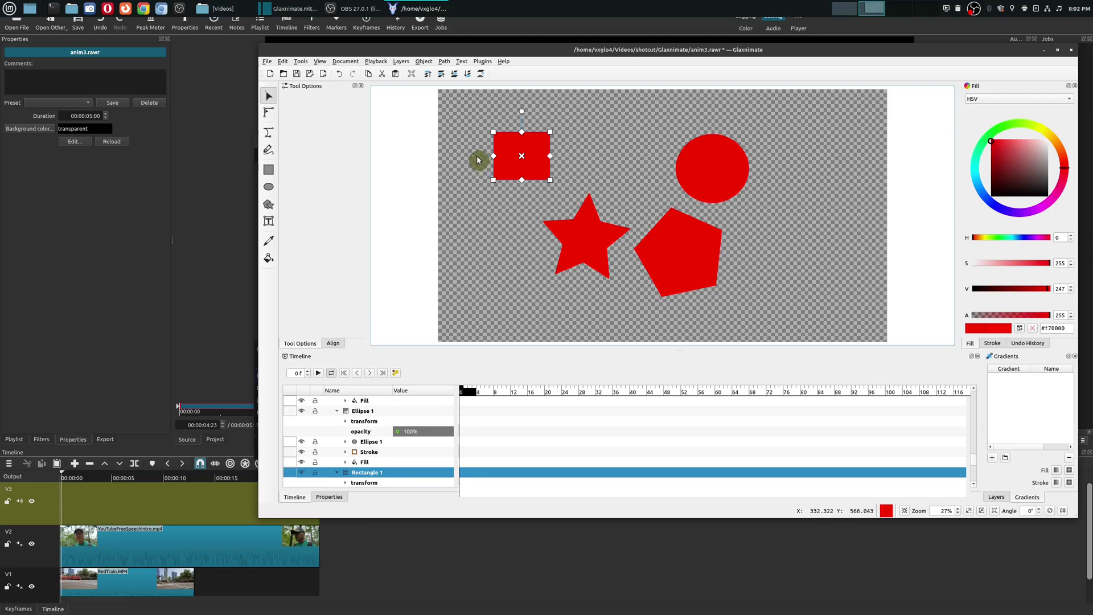
drag(476, 160, 474, 162)
drag(551, 139, 557, 145)
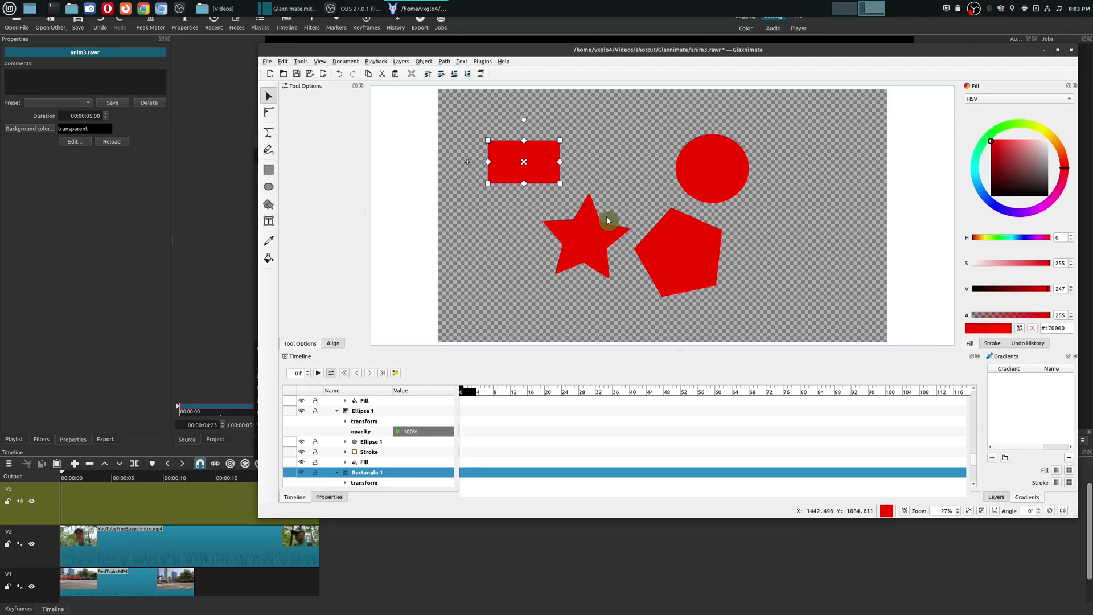
click(612, 180)
Step: Move the red circle right and enlarge it into a wide ellipse
click(270, 117)
click(691, 182)
drag(727, 181, 858, 265)
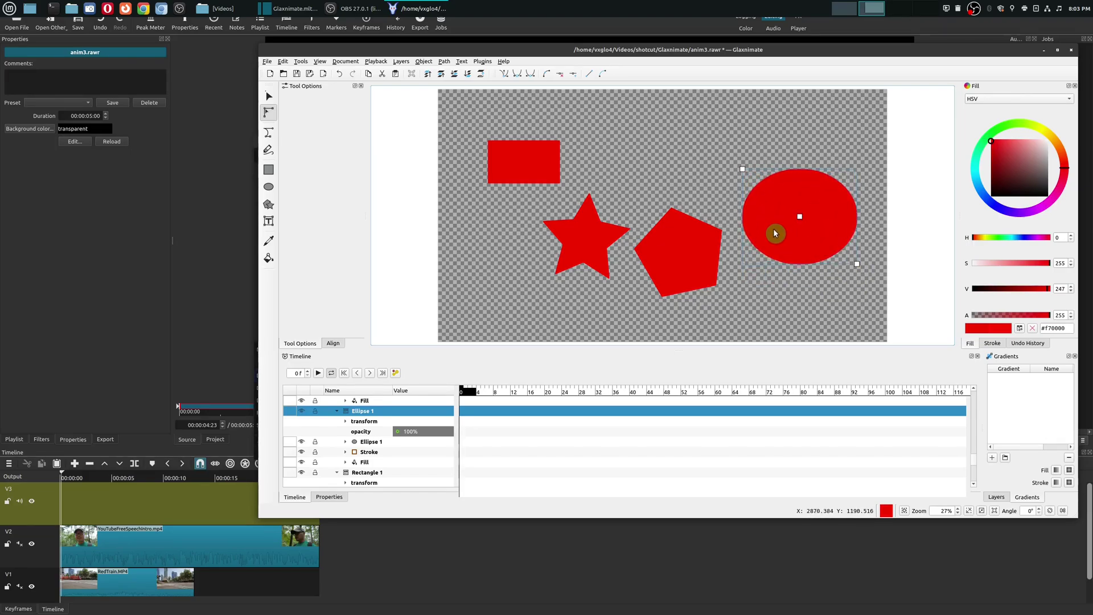
drag(797, 216, 797, 253)
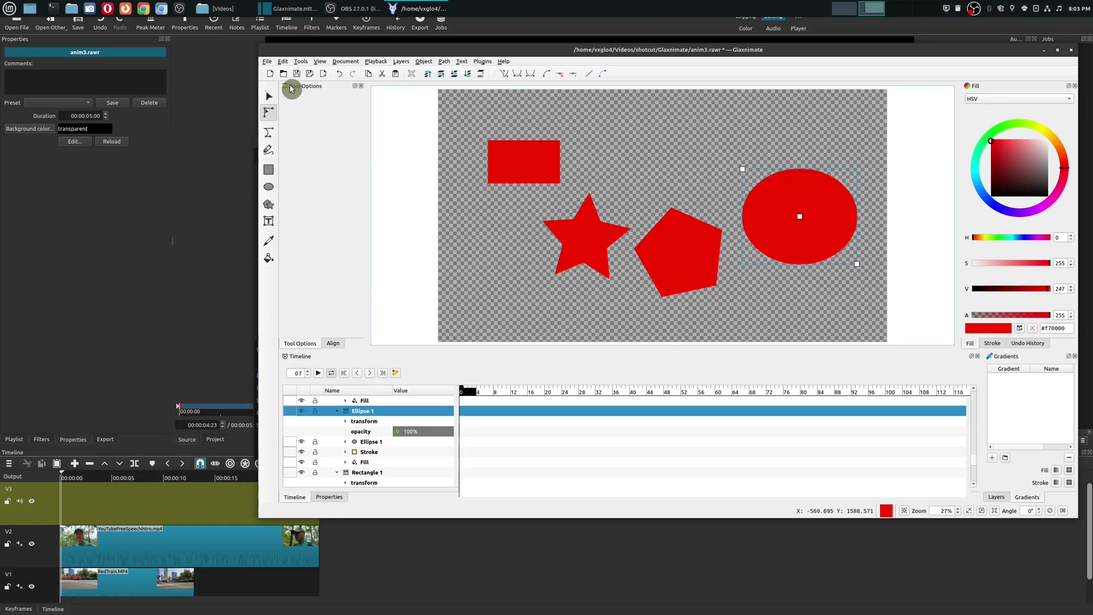
click(270, 116)
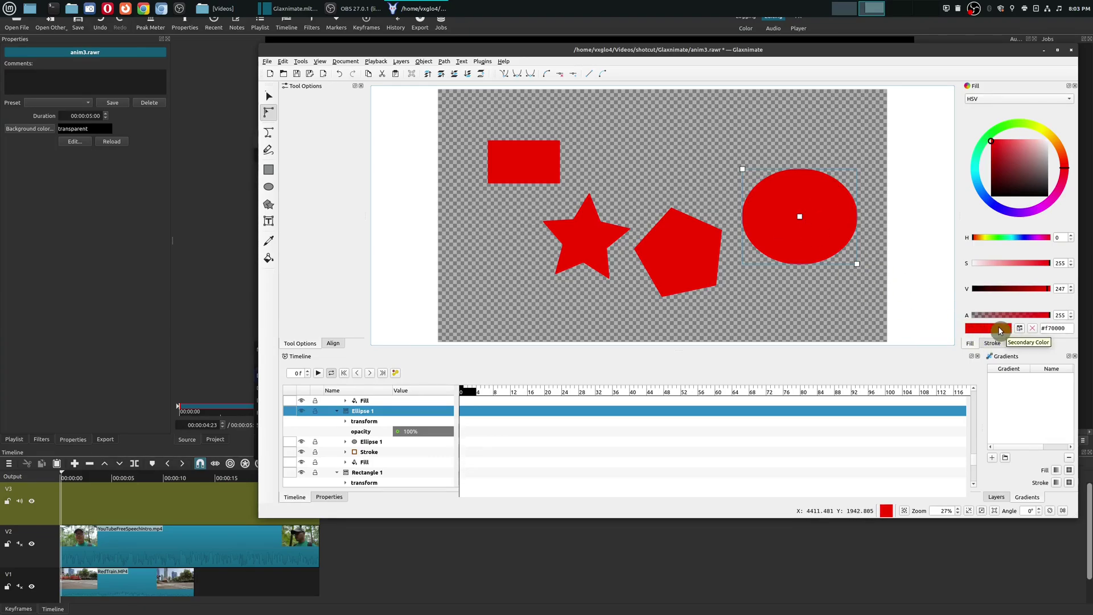
Step: Set the ellipse's outline colour to black
click(1000, 331)
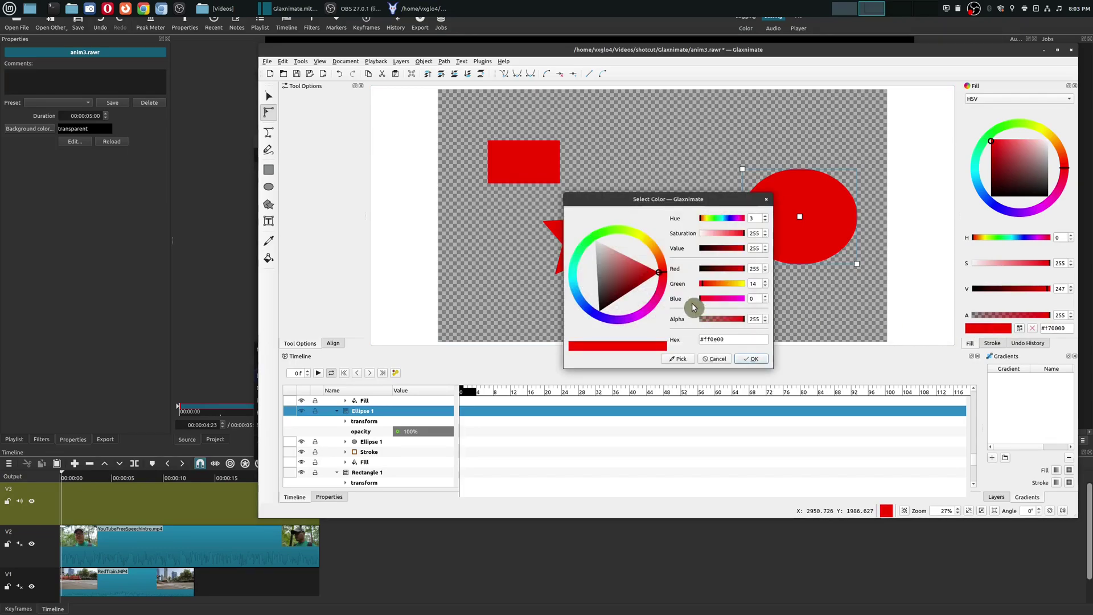
drag(640, 286, 599, 310)
click(754, 360)
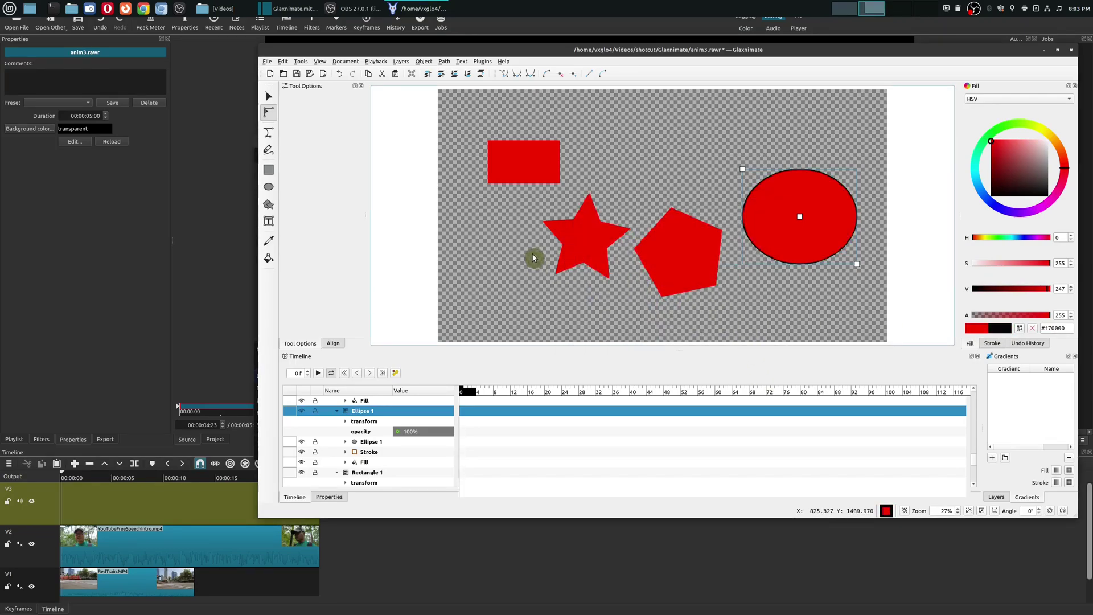
Step: Draw a new black-outlined red rectangle at the canvas's upper right
click(732, 189)
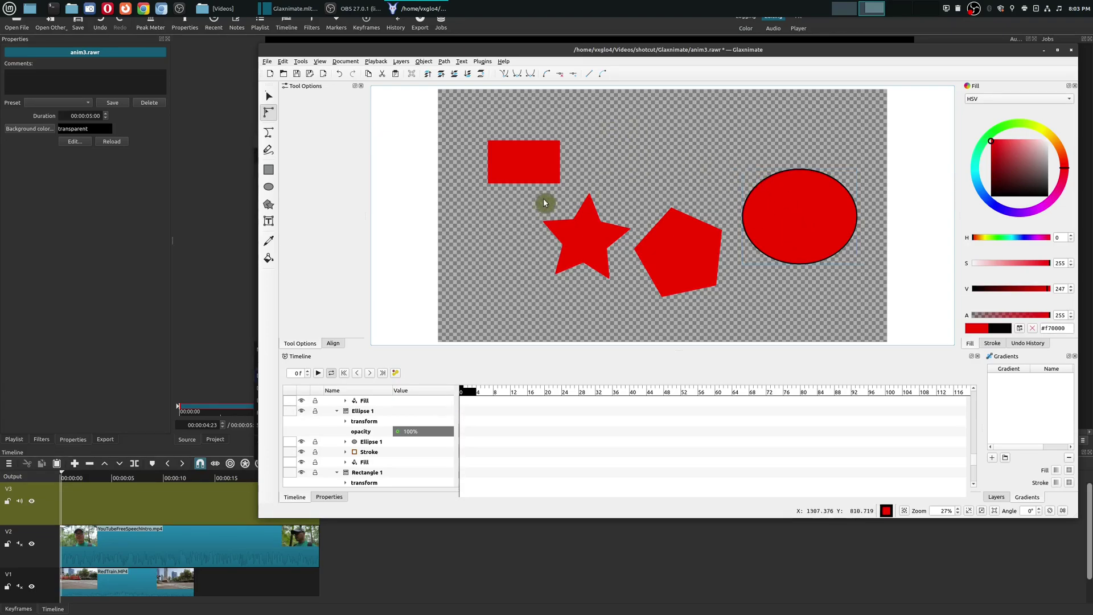
click(268, 169)
drag(644, 118, 729, 185)
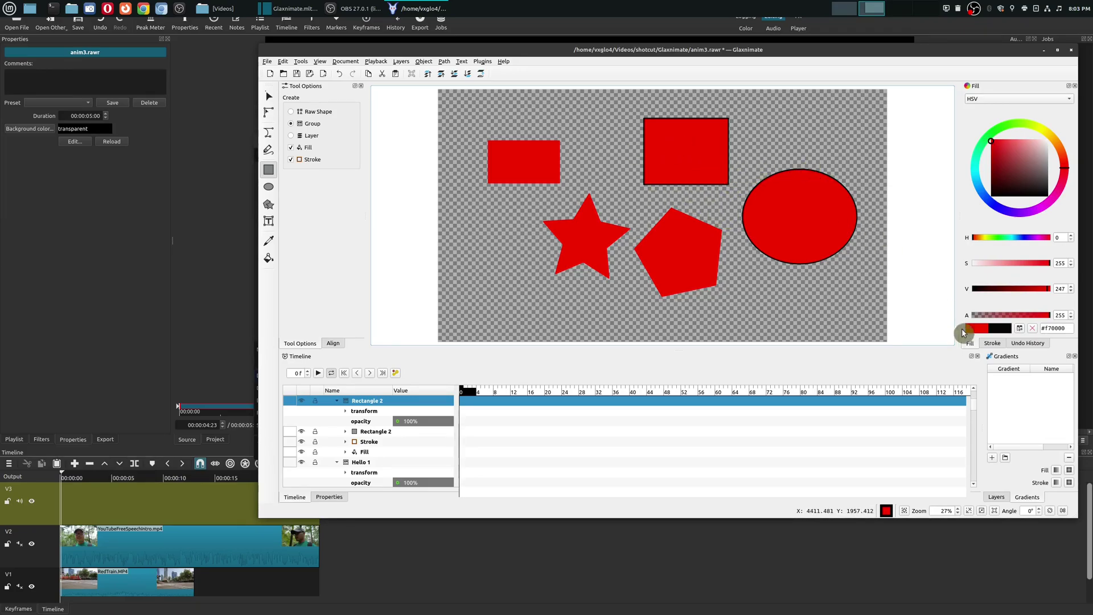
Step: Change the top-right rectangle's outline colour to red #ff1800
click(992, 343)
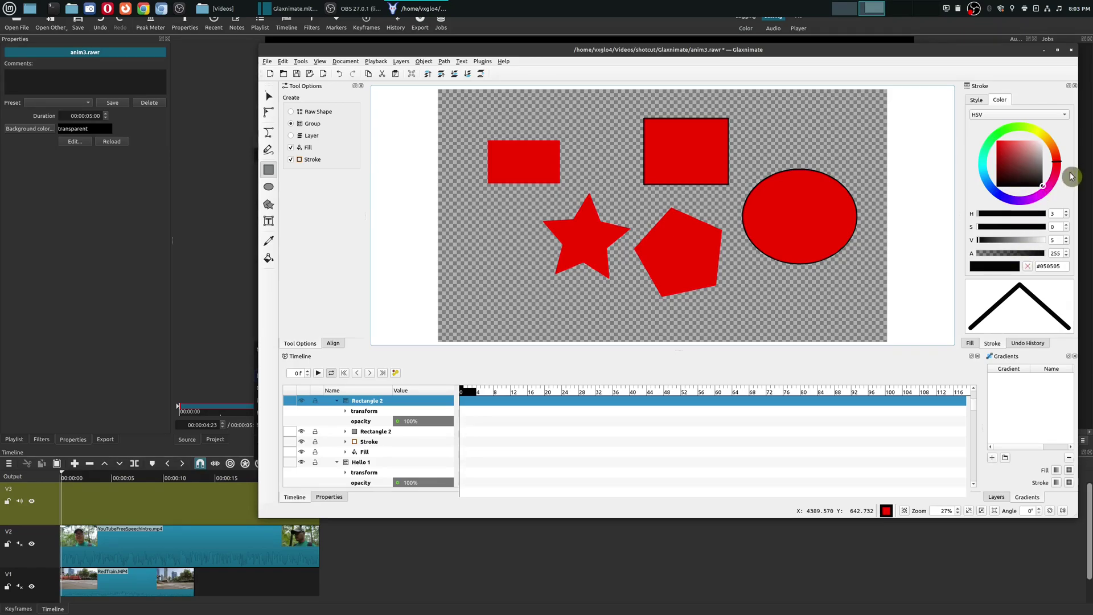
mouse_move(1058, 168)
mouse_down()
mouse_move(1057, 184)
mouse_move(1073, 152)
mouse_up()
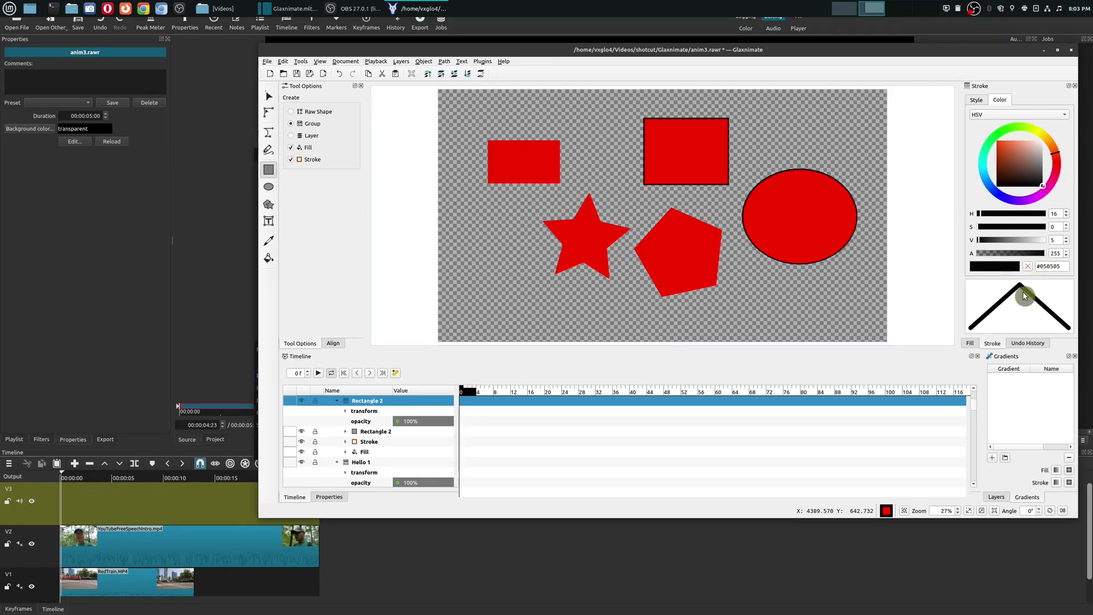
click(996, 268)
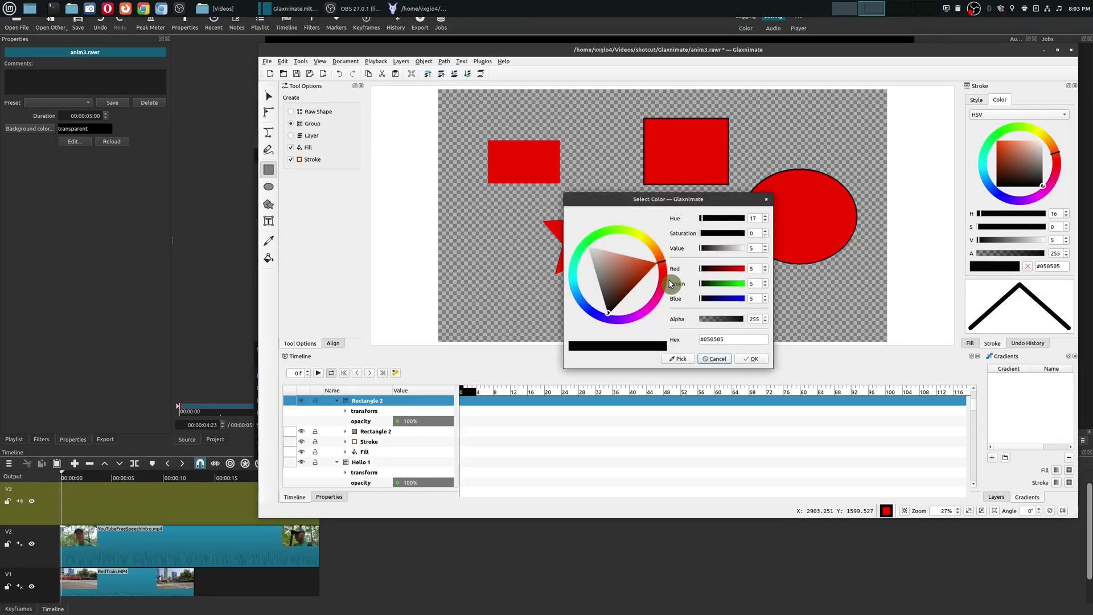
drag(662, 291, 670, 273)
drag(592, 314, 677, 269)
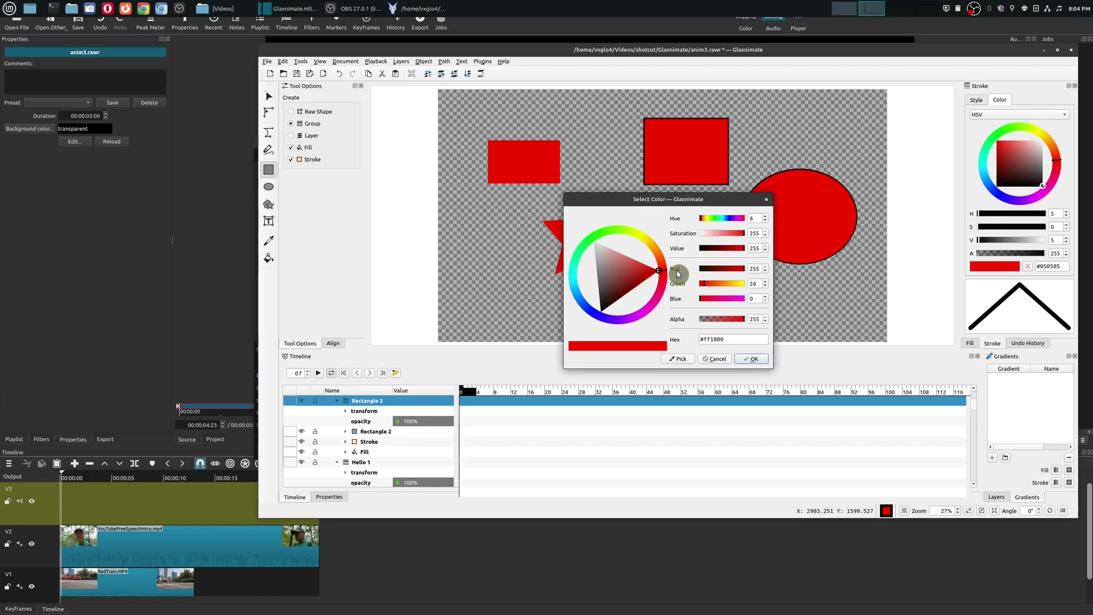
click(757, 358)
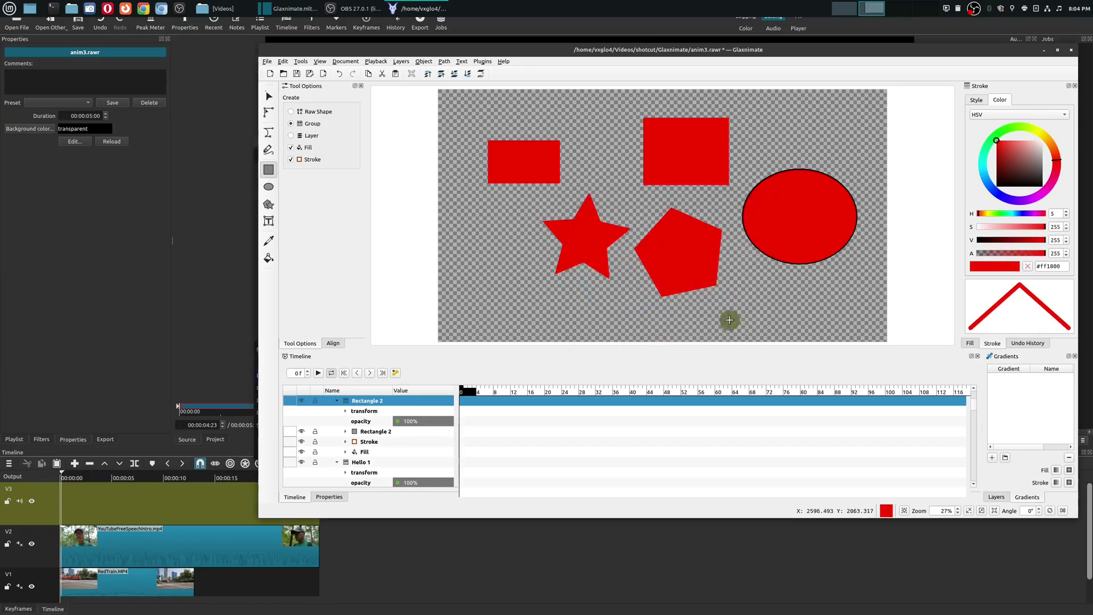
Step: Draw three more red rectangles: one tall at lower left, two wide along the bottom
mouse_move(489, 243)
mouse_down()
mouse_move(540, 317)
mouse_move(676, 276)
mouse_up()
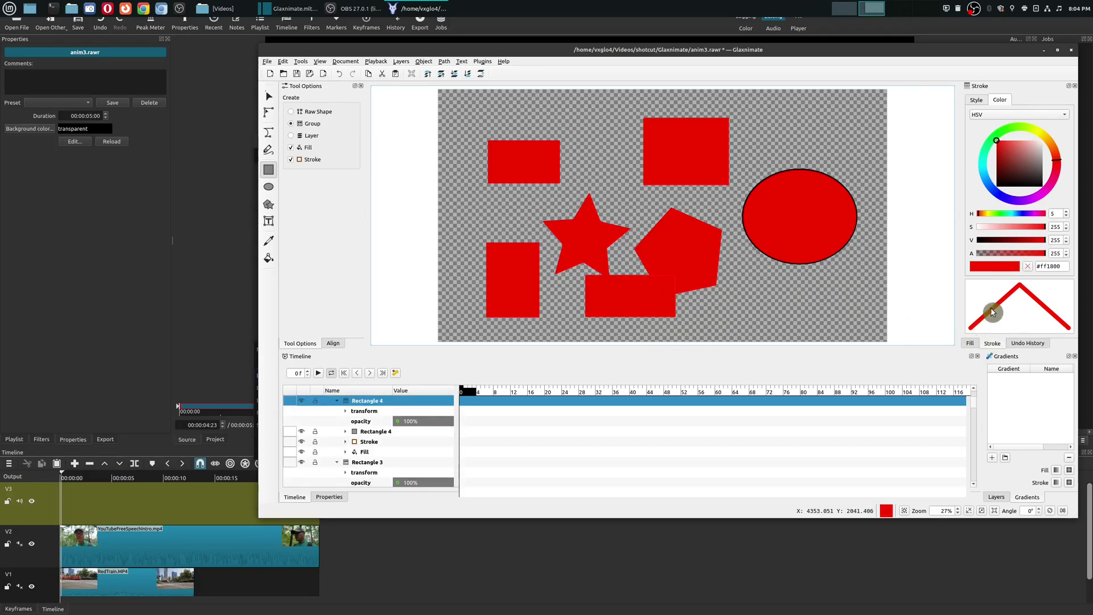
click(980, 100)
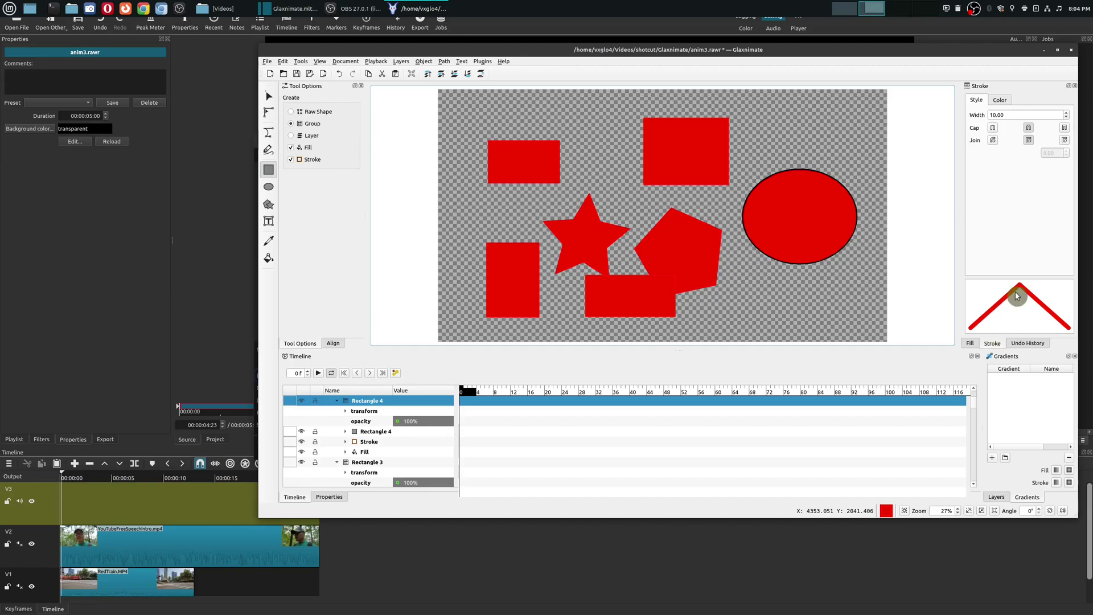
drag(734, 309, 804, 328)
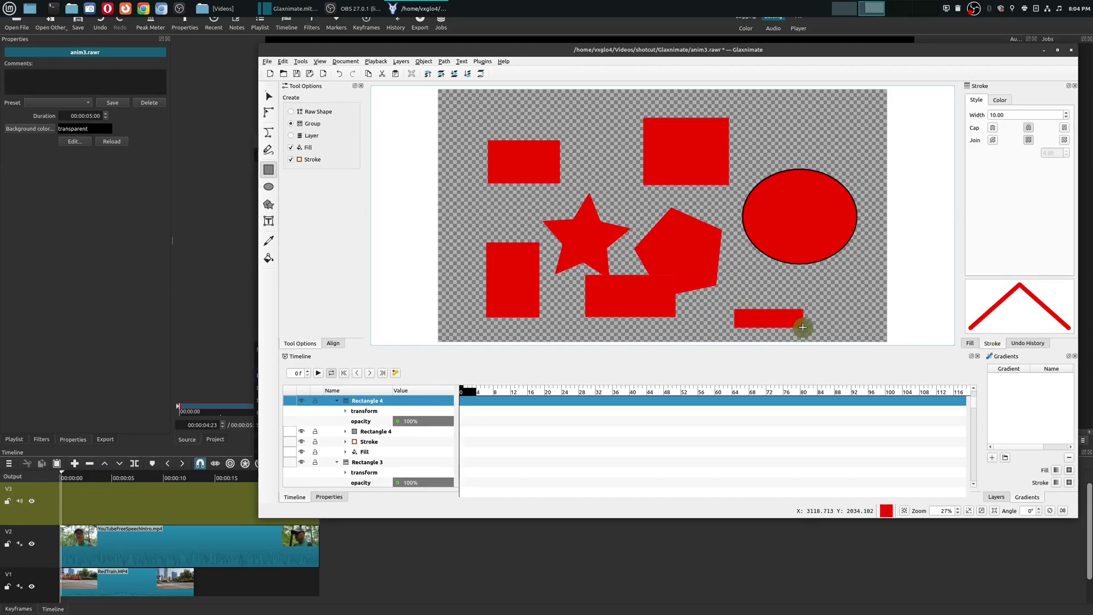
click(1000, 101)
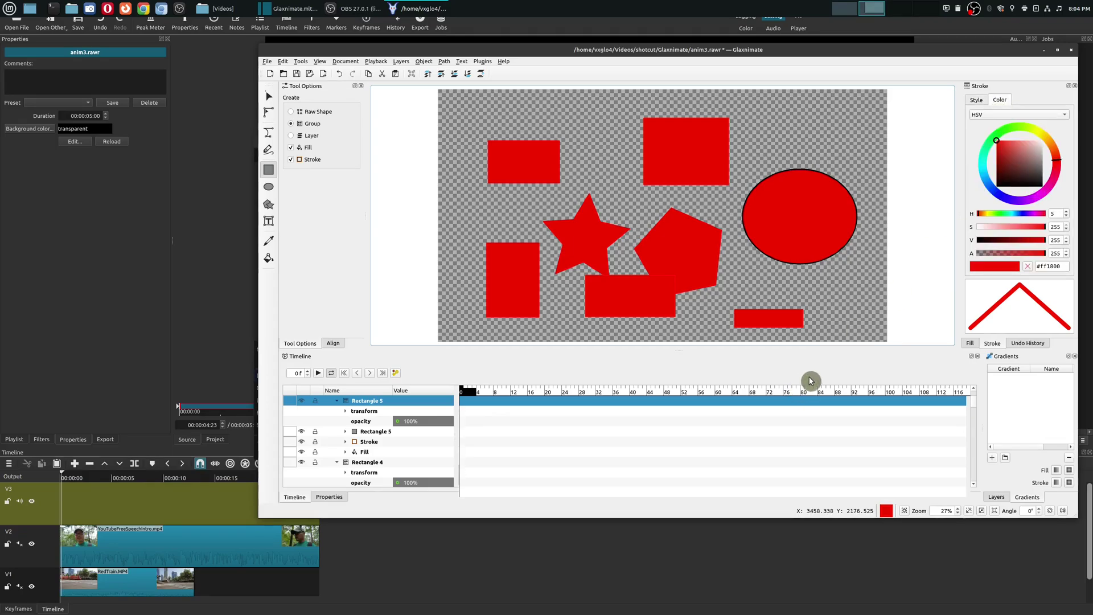
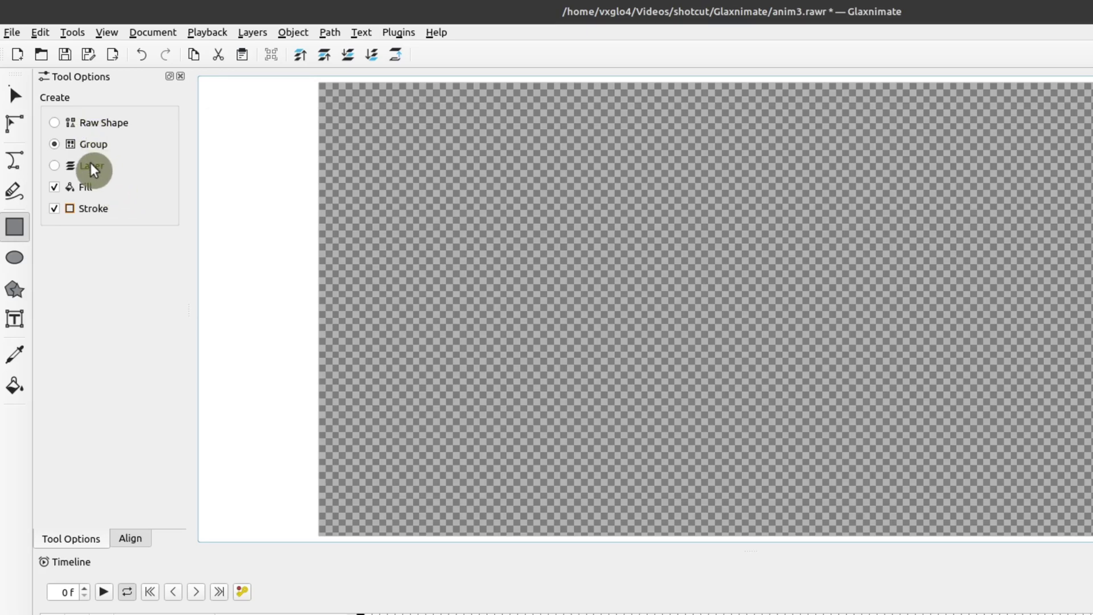
Step: Make each new shape its own layer, then draw and undo a filled red rectangle
click(60, 171)
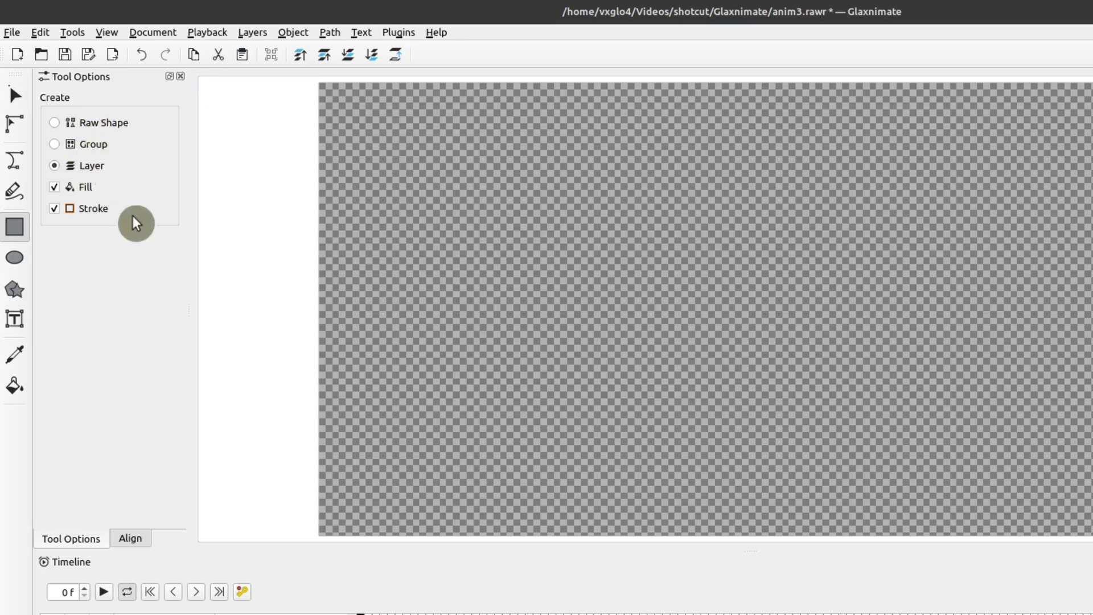
drag(429, 143, 634, 340)
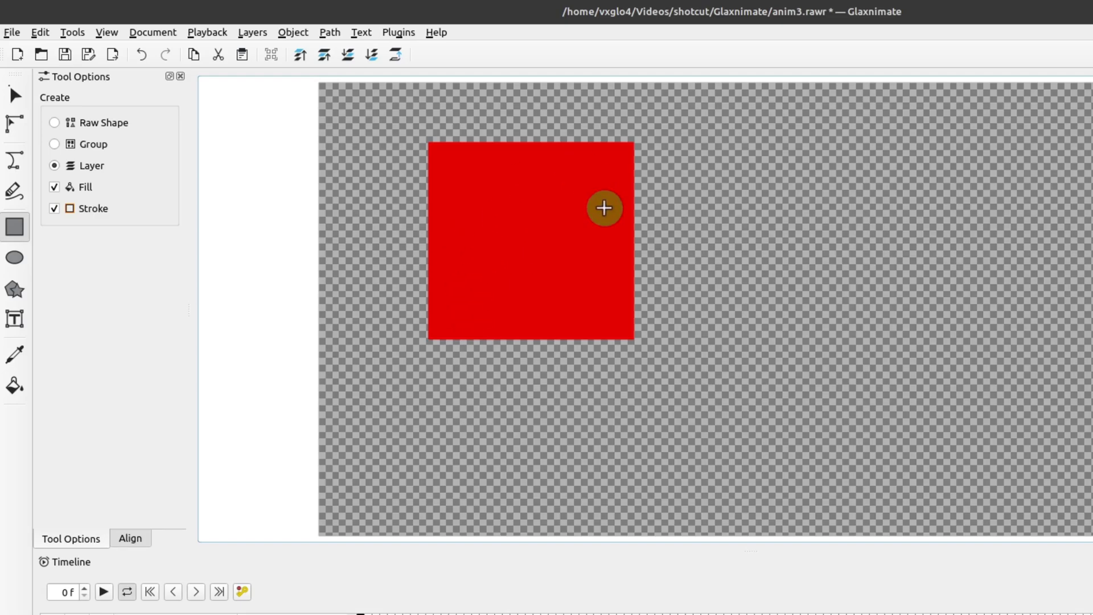
key(ctrl+z)
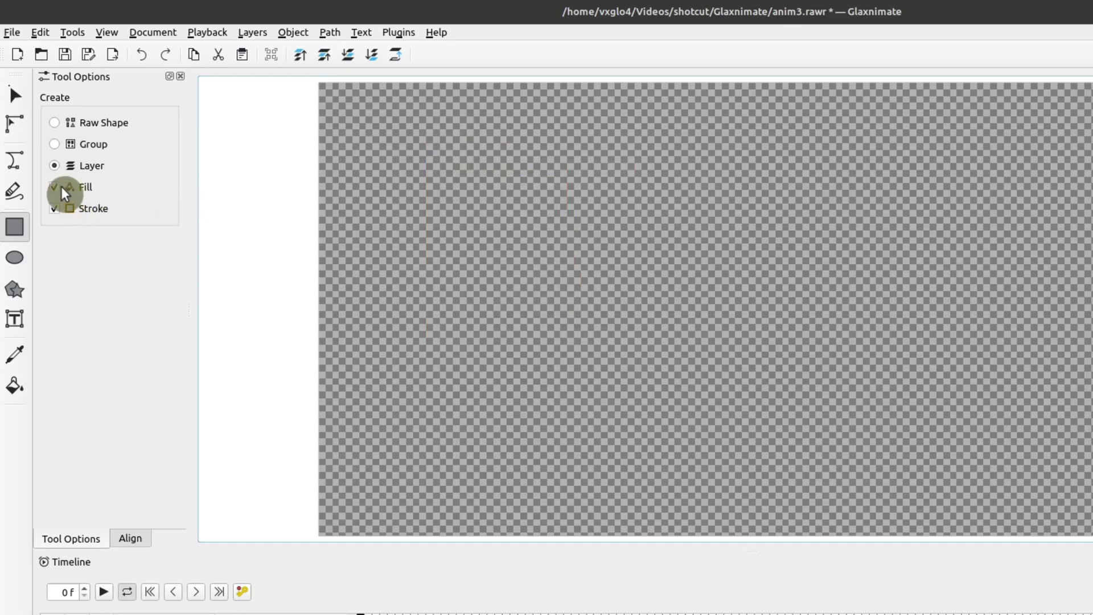
Step: Turn Fill off and draw a red outline-only rectangle, leaving Stroke enabled
click(54, 188)
drag(410, 153, 740, 418)
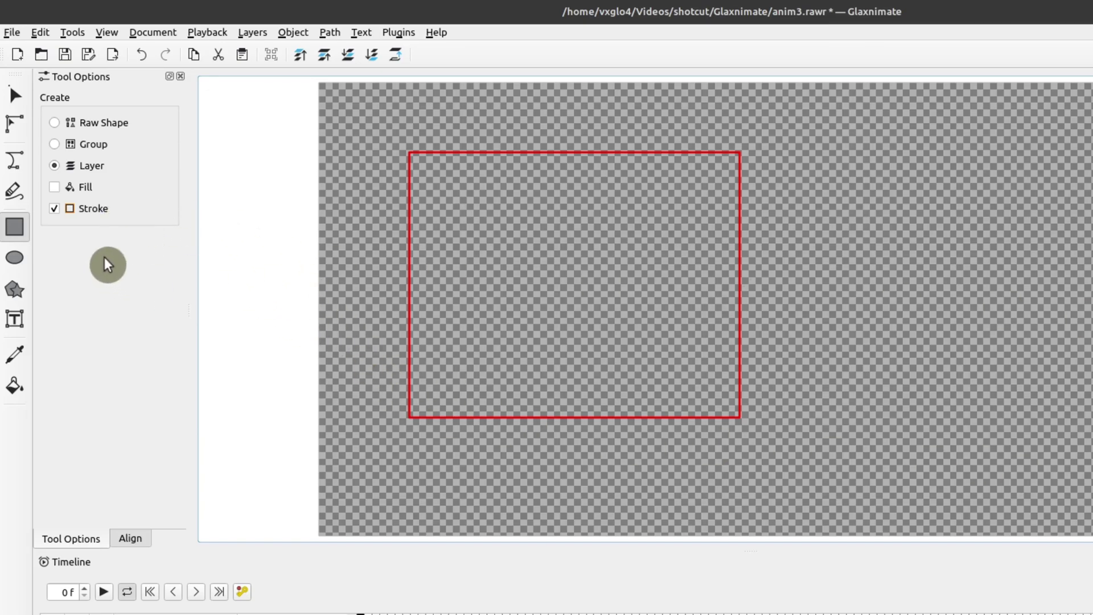
click(54, 209)
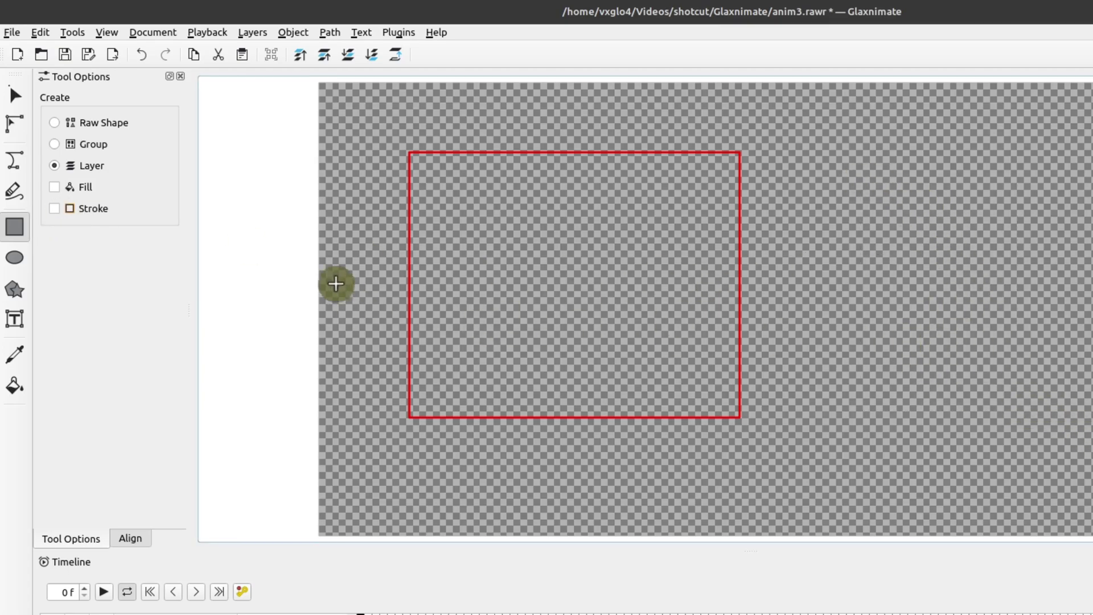
click(57, 208)
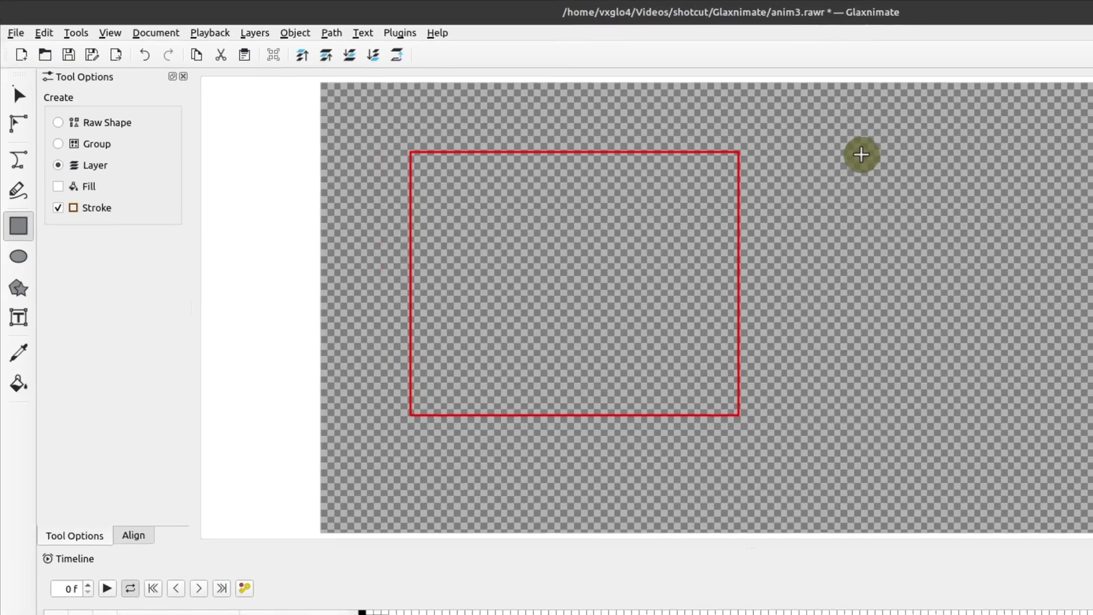
Step: Draw a second outlined rectangle on the right, then box-select and delete both rectangles
drag(861, 154, 977, 345)
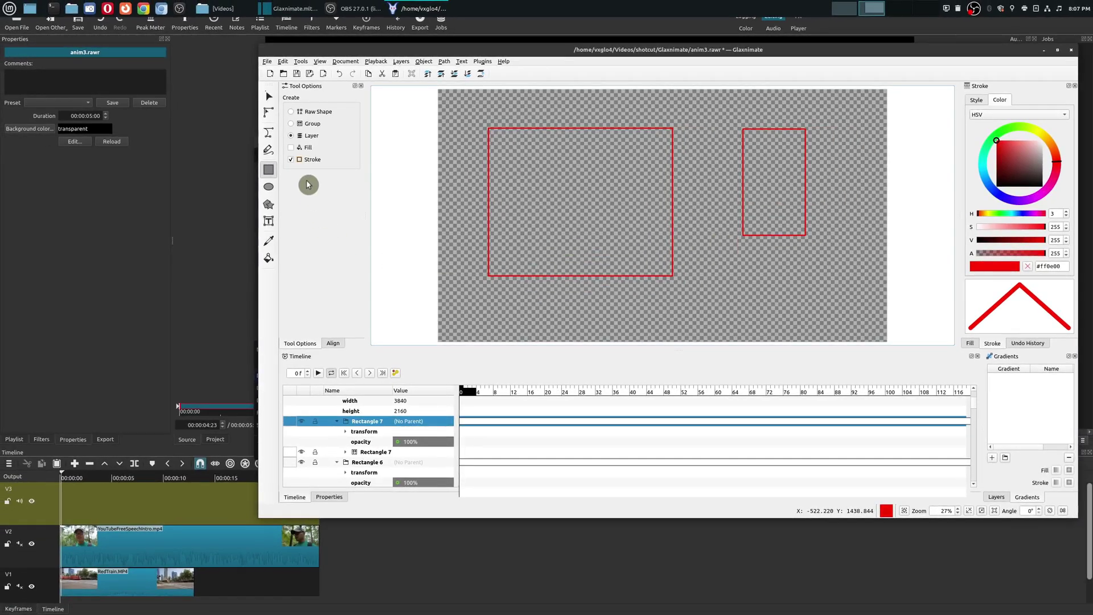
click(257, 96)
drag(478, 319, 853, 155)
drag(483, 104, 843, 305)
key(Delete)
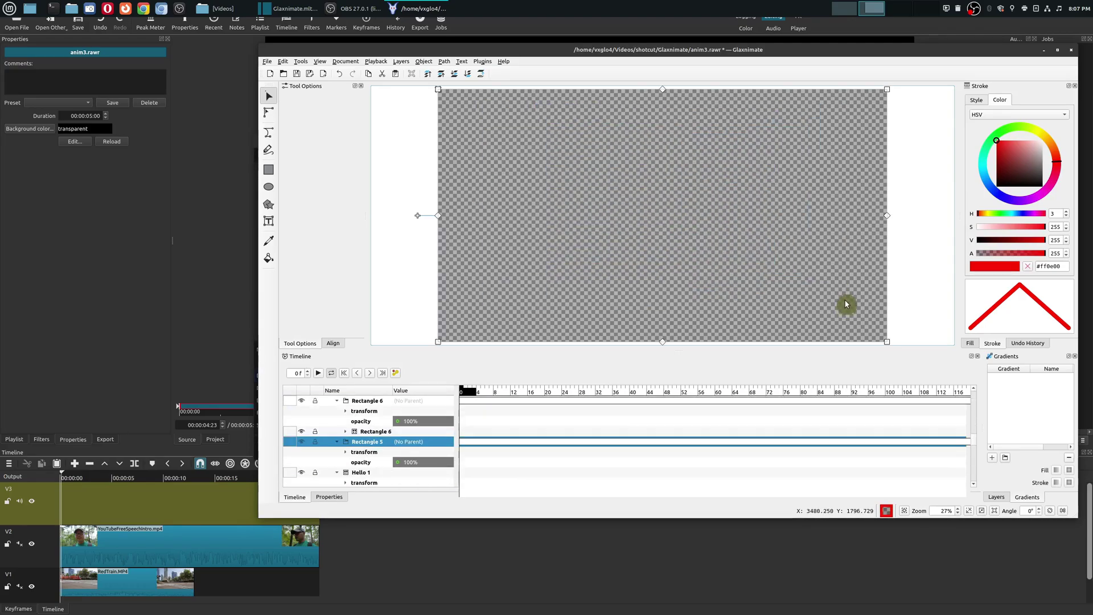
Step: Draw a red-outlined circle in the canvas's upper left and save anim3
click(268, 187)
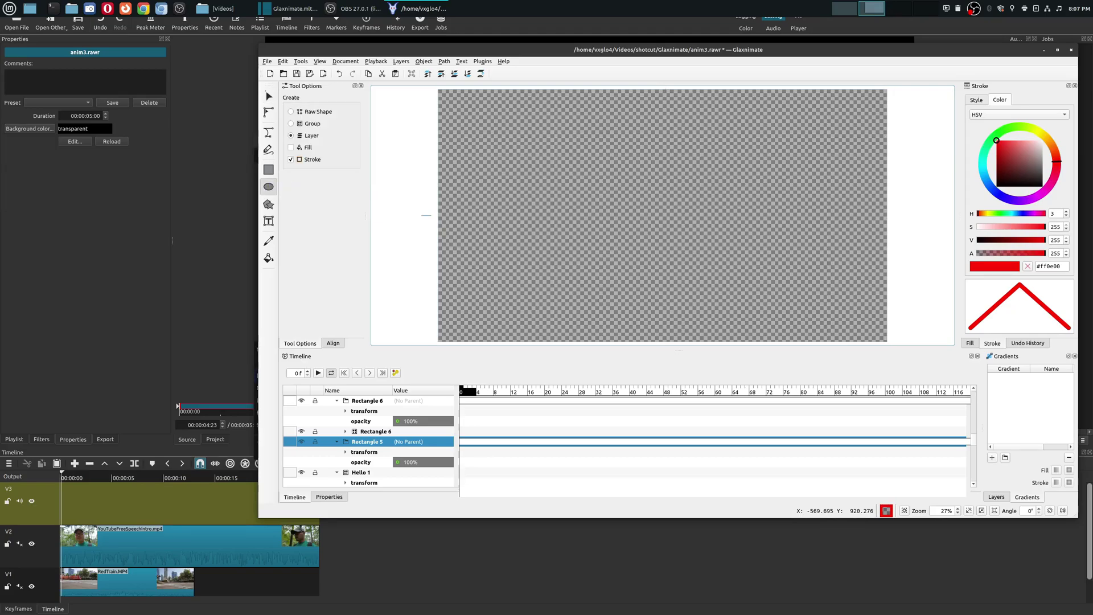
drag(495, 116, 611, 230)
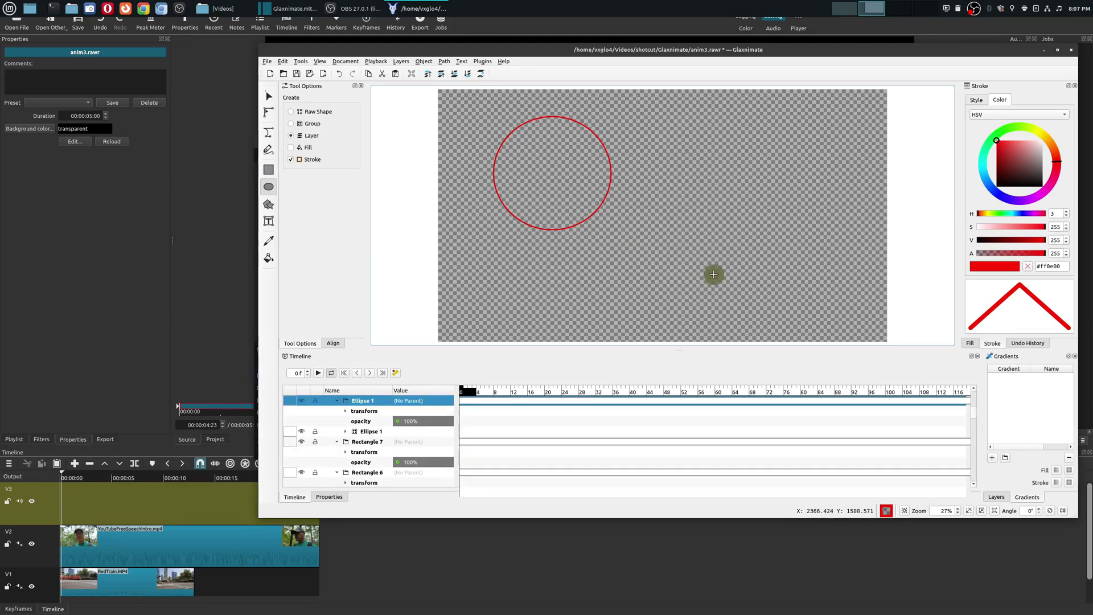
click(296, 74)
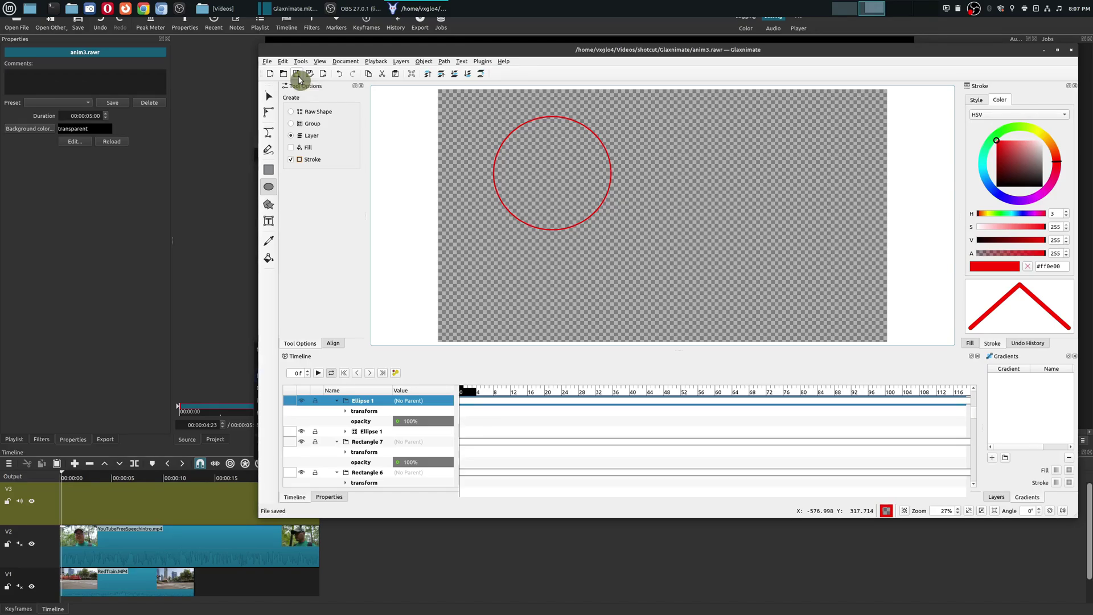
click(103, 329)
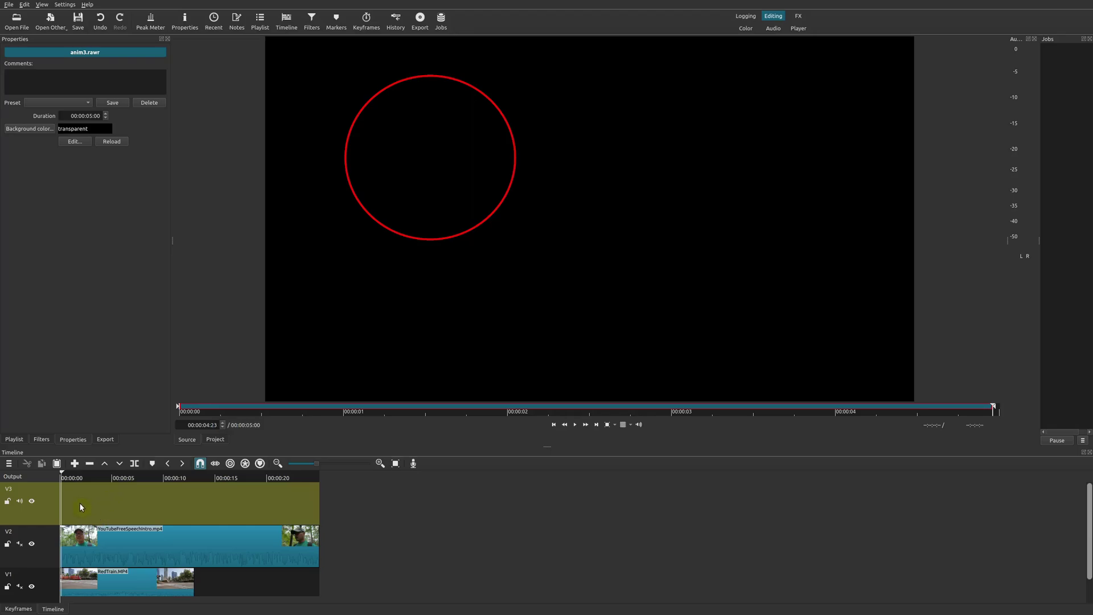
Step: Place the anim3 circle animation on track V3 at the timeline start, over the face video
drag(462, 259, 68, 505)
click(73, 481)
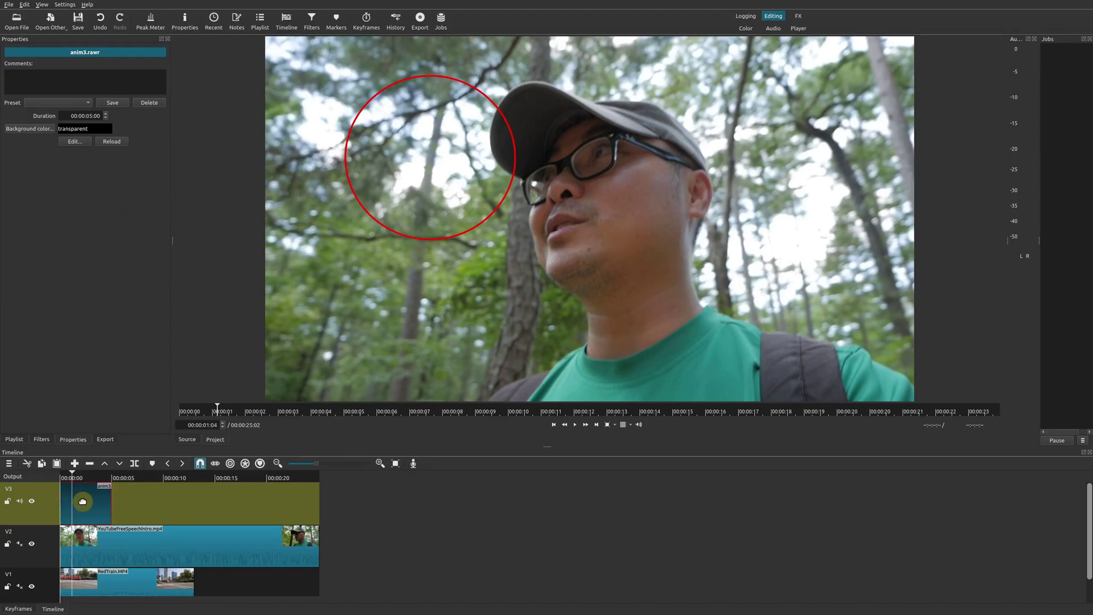
click(88, 52)
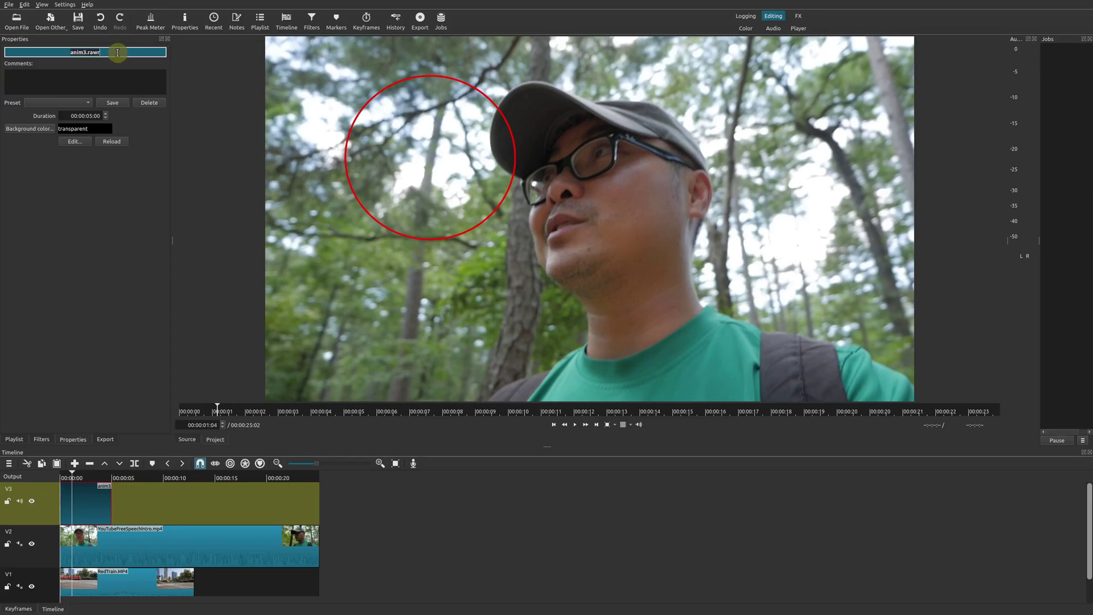
Step: Set the anim3 clip's duration to 00:00:15:00 and stretch it on V3 to about 14 seconds
click(110, 238)
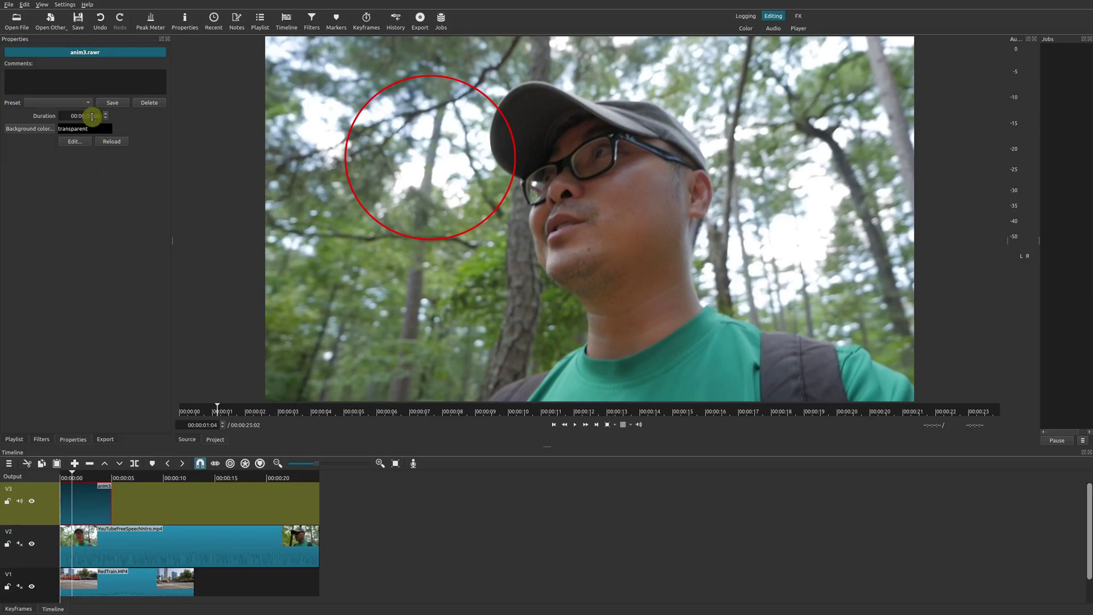
drag(86, 117, 91, 118)
drag(144, 477, 159, 477)
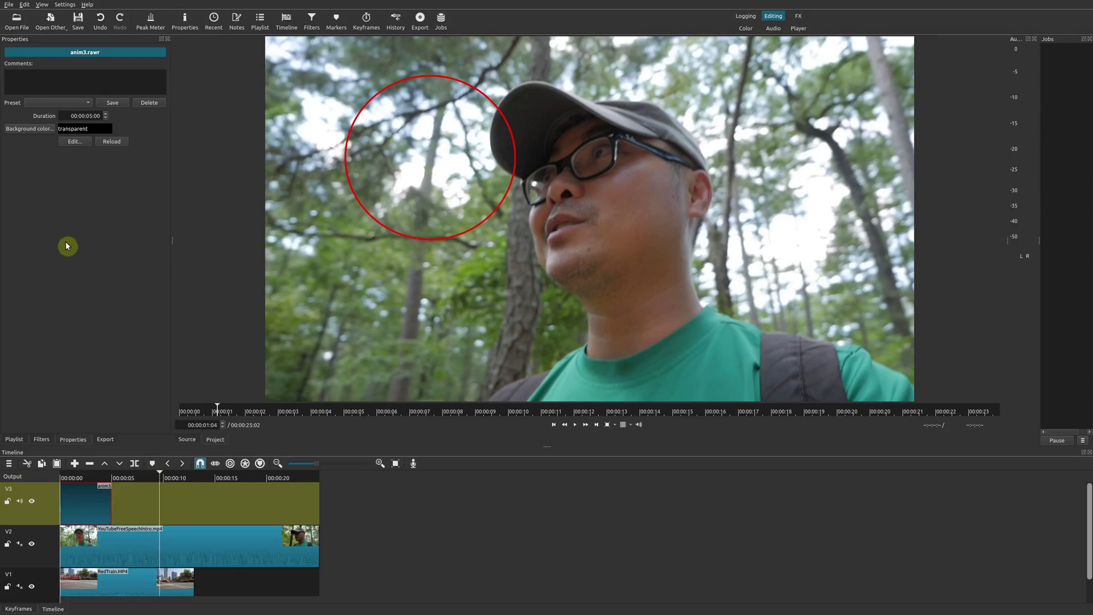
click(94, 123)
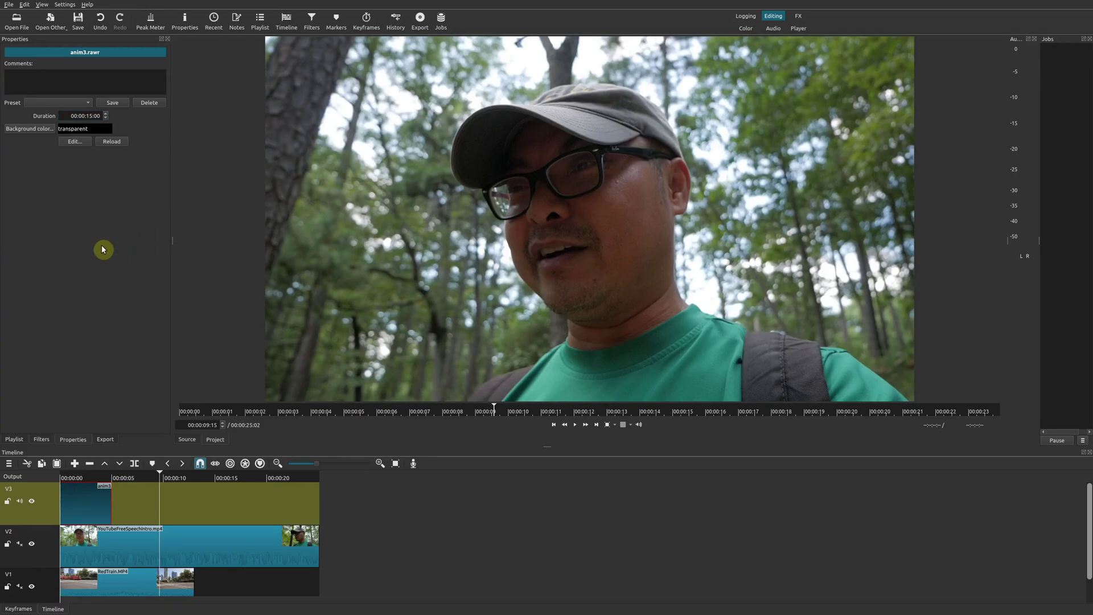
drag(111, 506, 215, 503)
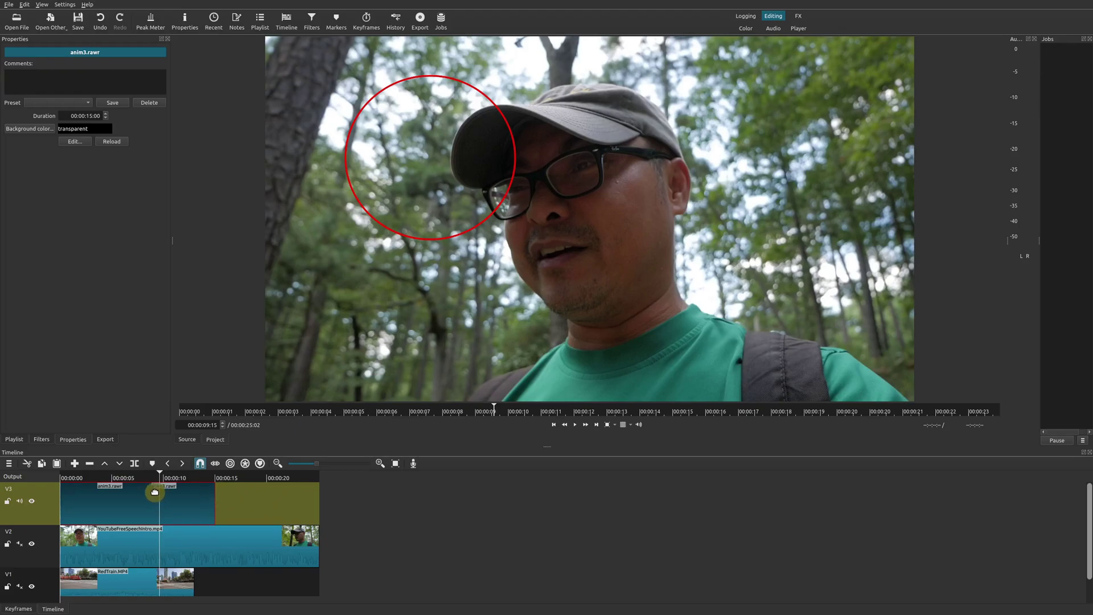
drag(98, 485, 101, 484)
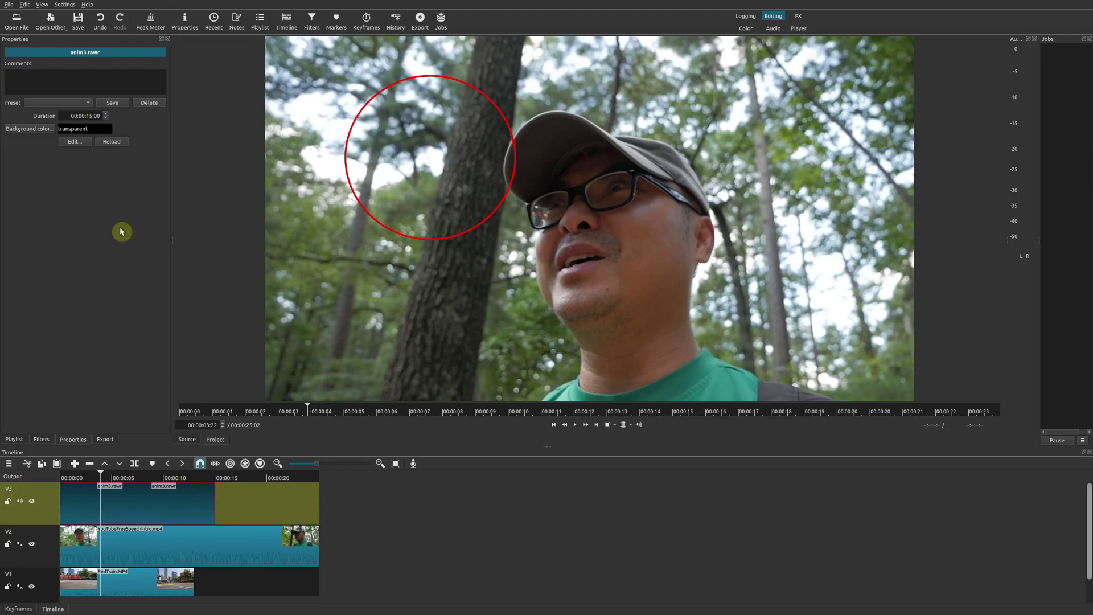
Step: Preview the circle overlay at 00:00:04:18 and 00:00:07:14, then open anim3 in Glaxnimate
click(113, 488)
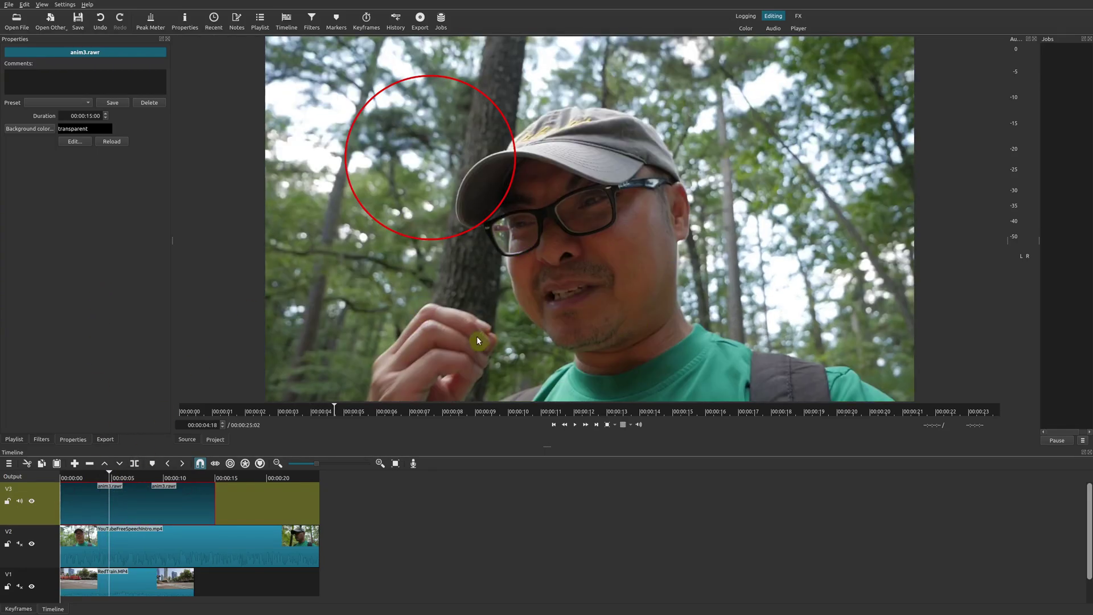
click(138, 478)
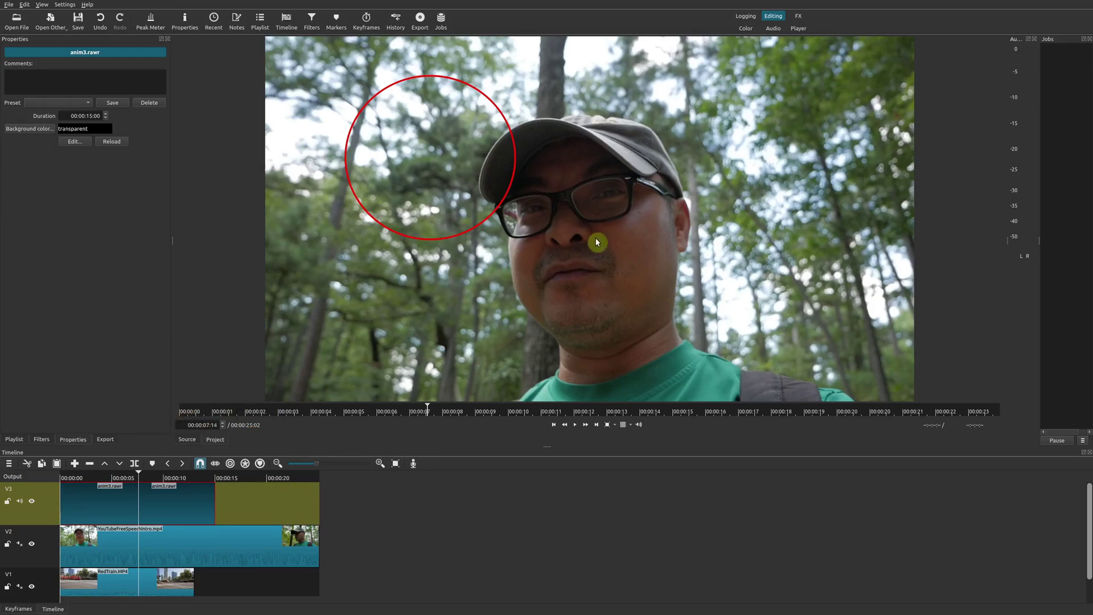
click(71, 142)
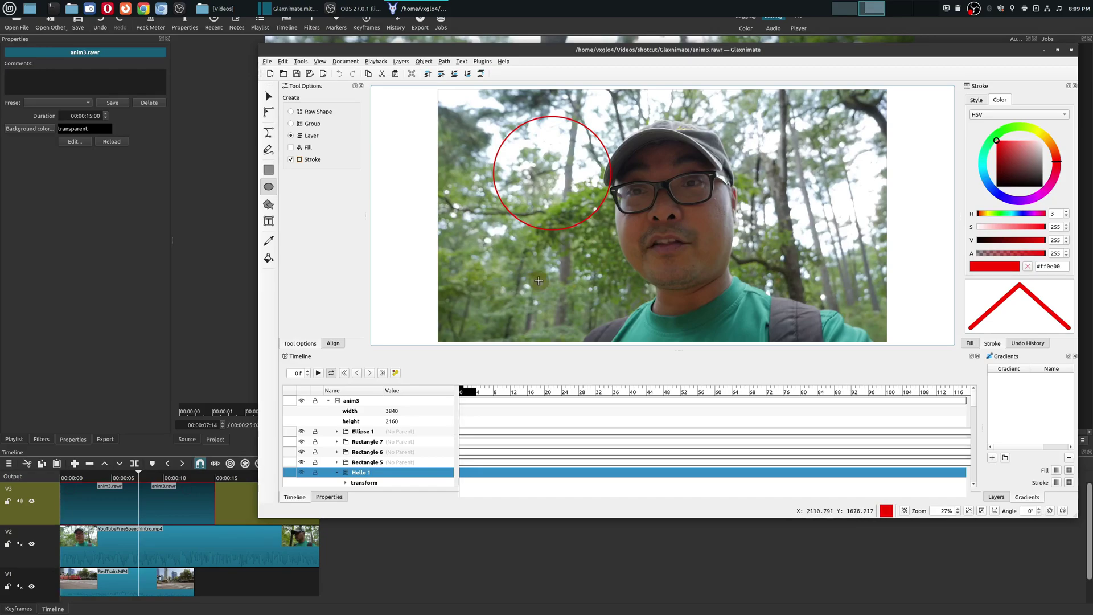
Step: Play the animation, stop at frame 69, and select the red circle on the canvas
key(space)
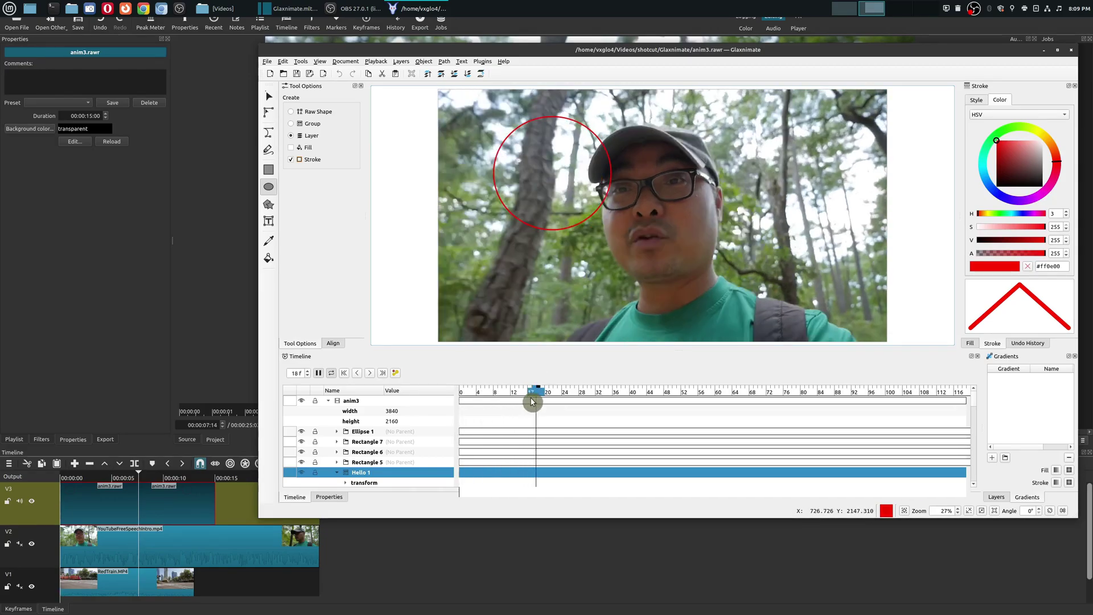
drag(488, 395, 531, 408)
key(space)
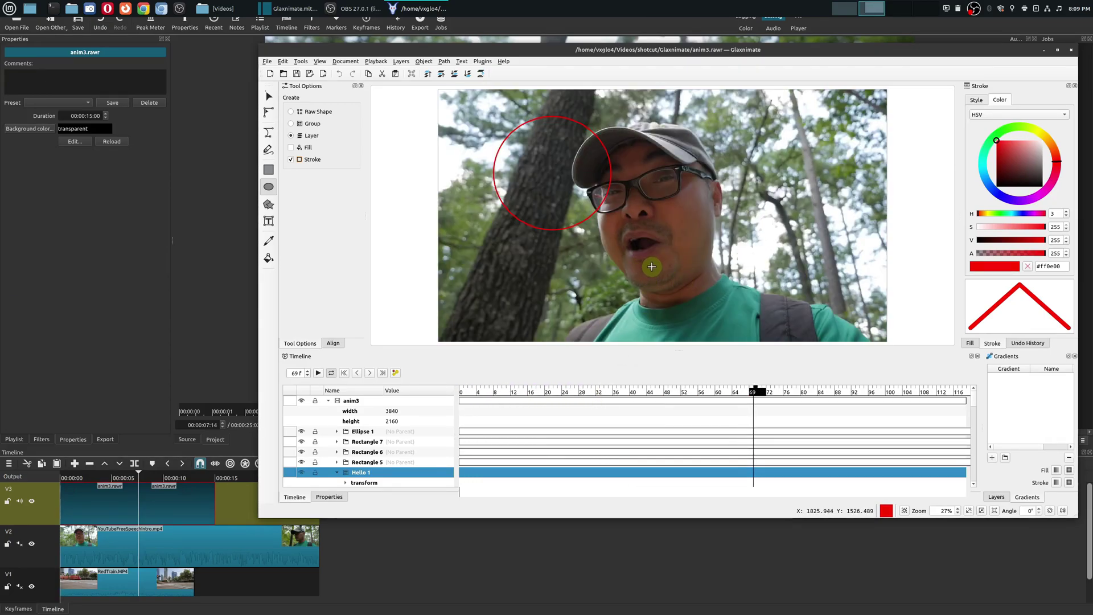
click(269, 96)
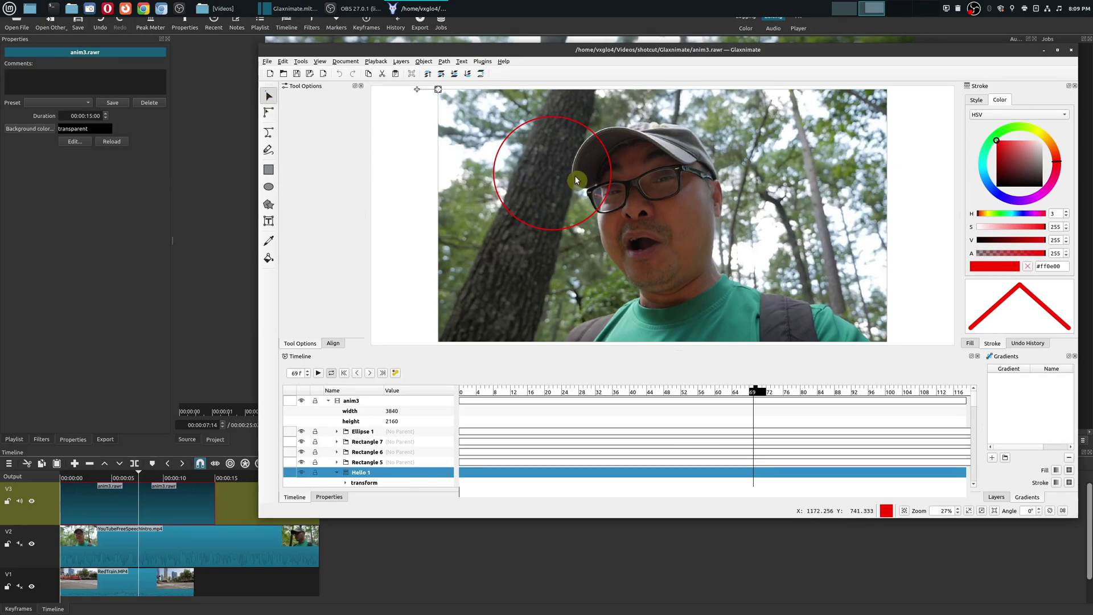
click(602, 210)
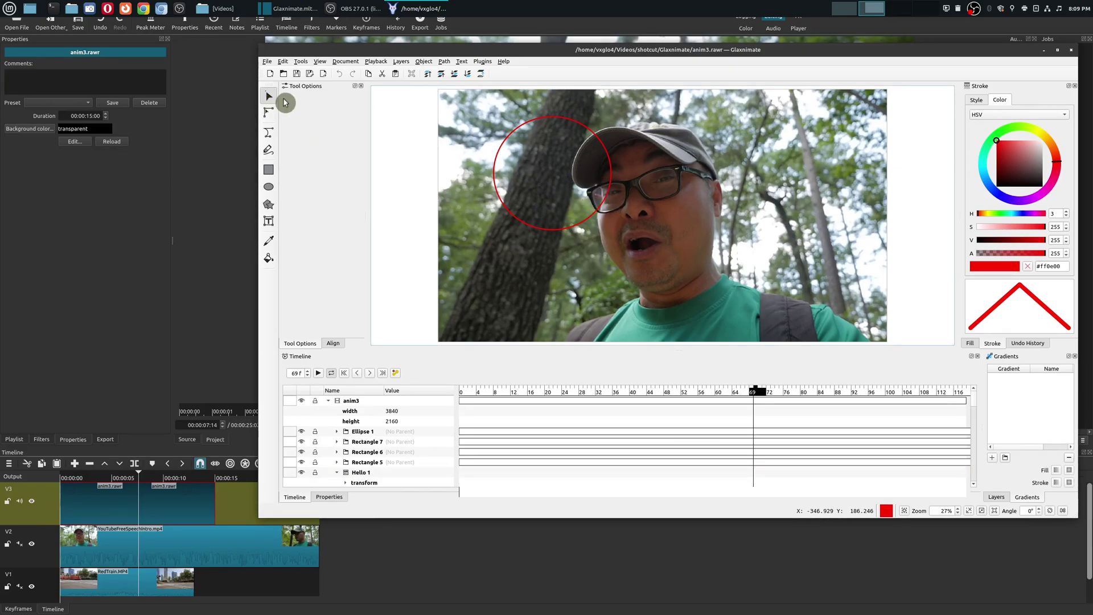
drag(483, 100, 661, 262)
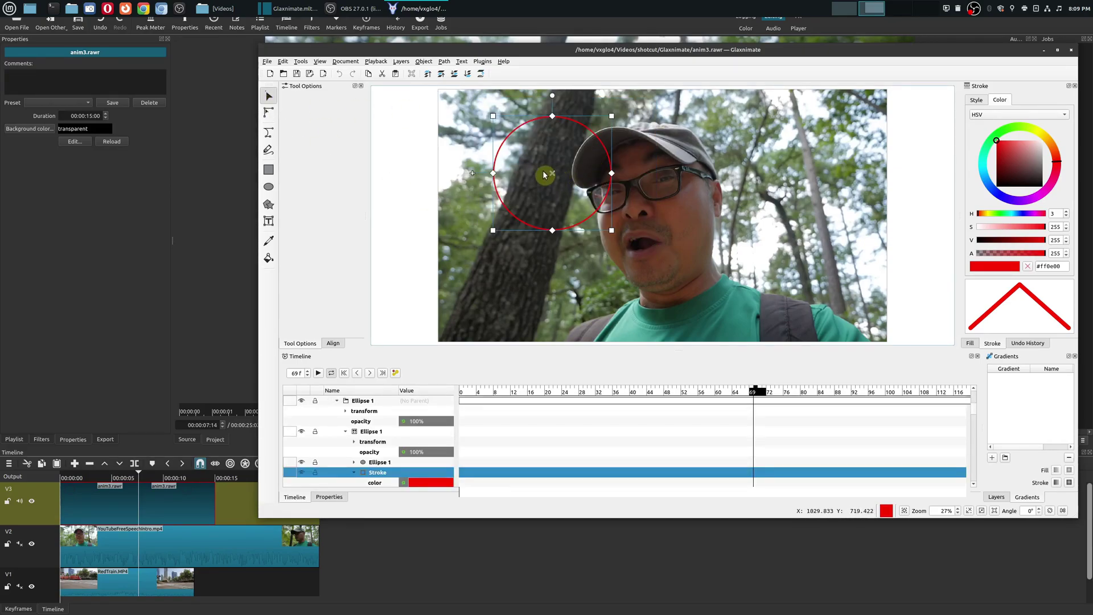
drag(557, 174, 588, 197)
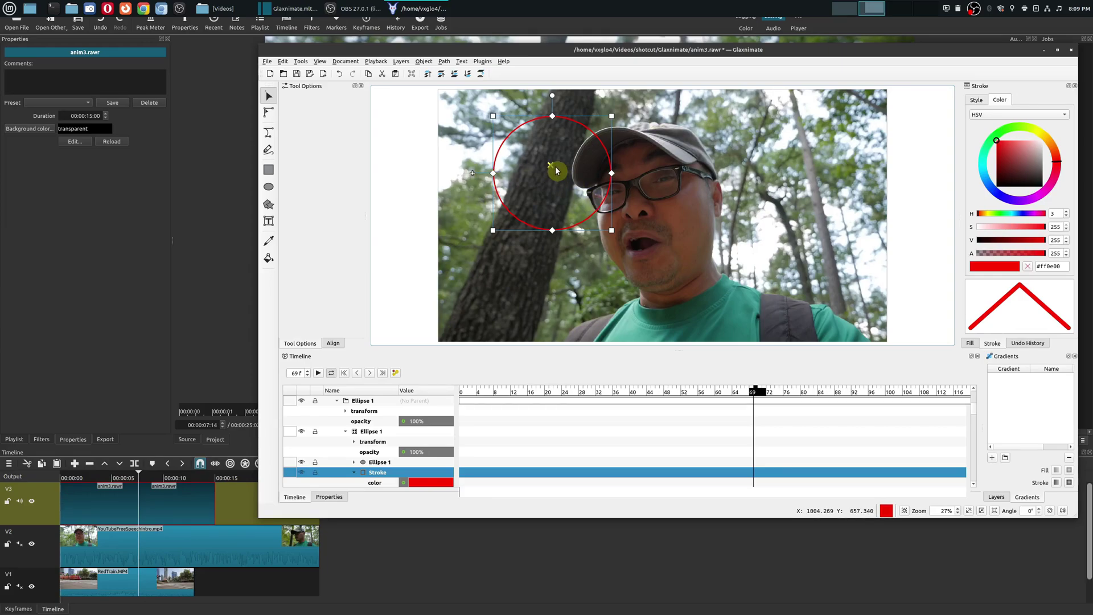
click(501, 195)
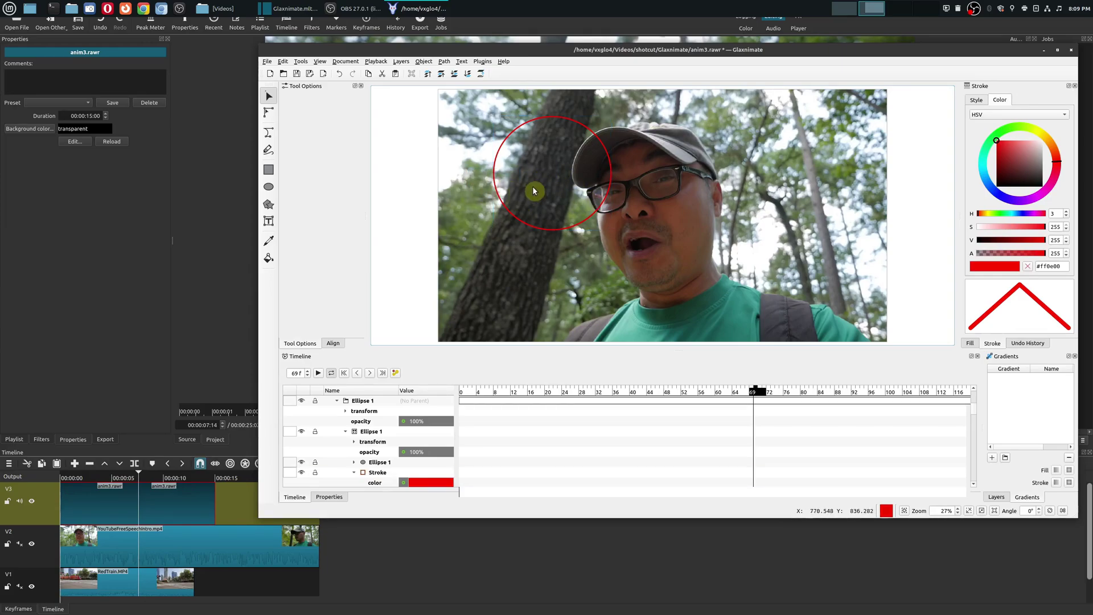
drag(473, 96, 614, 170)
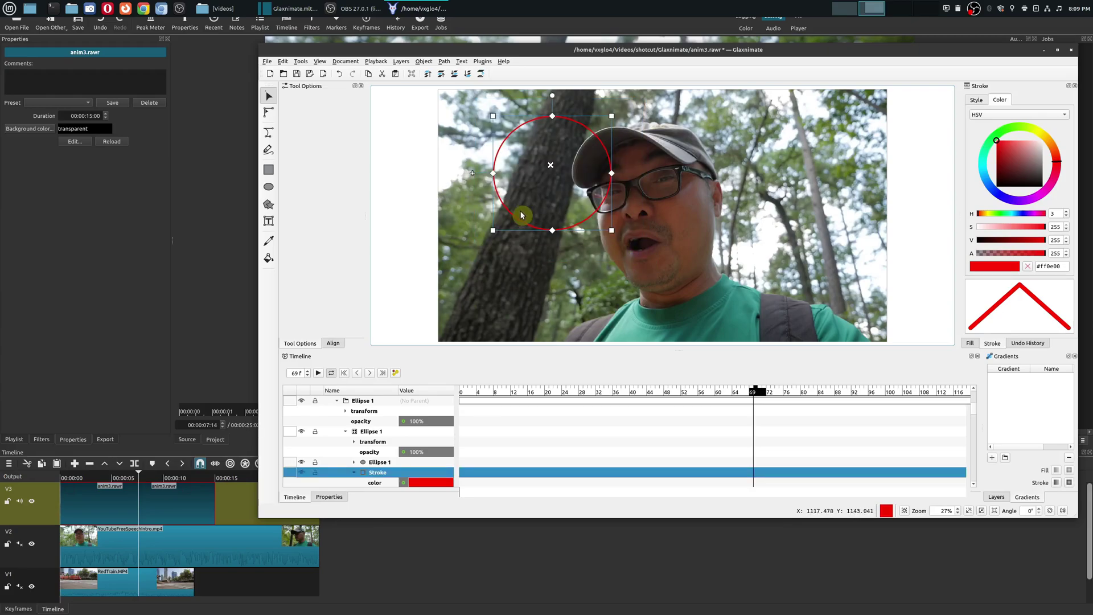
Step: Move the circle onto the man's face, enlarge it around his head, and save anim3
drag(473, 173, 531, 207)
click(671, 267)
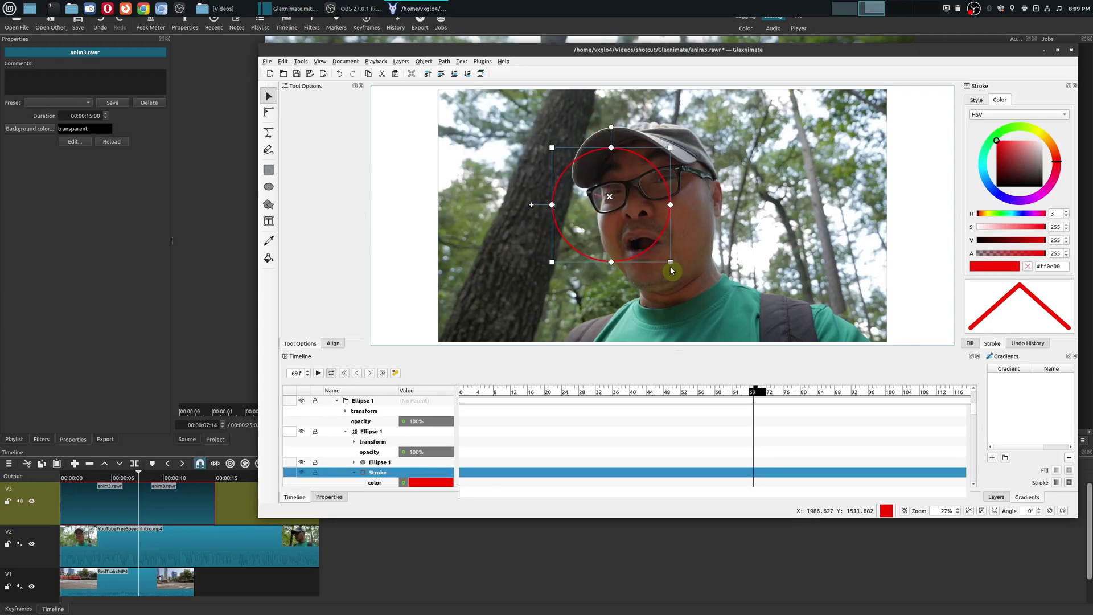
drag(668, 265, 734, 313)
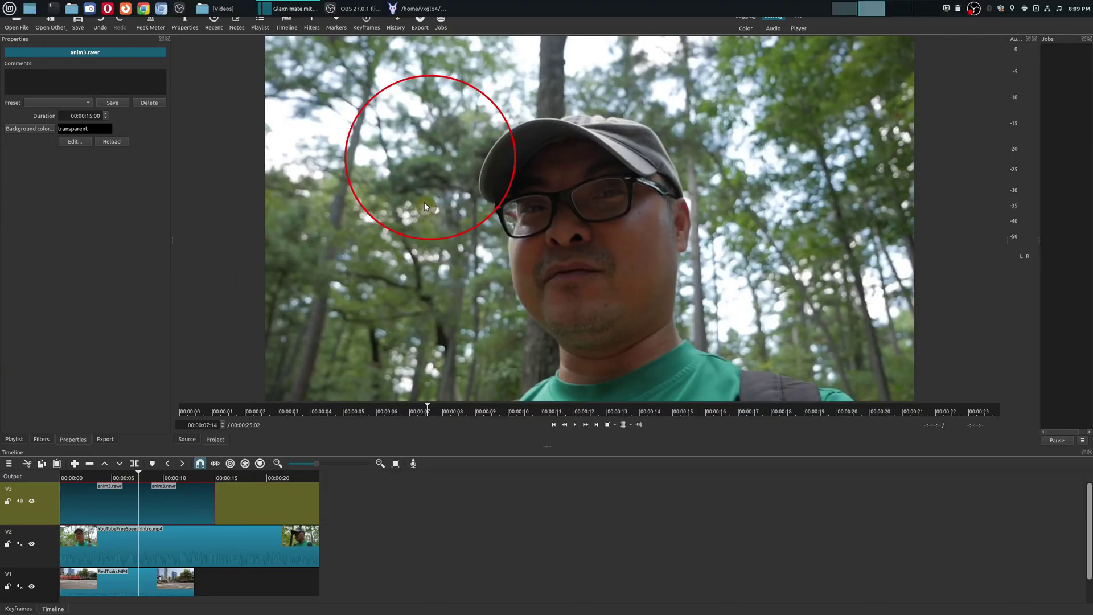
key(alt+Tab)
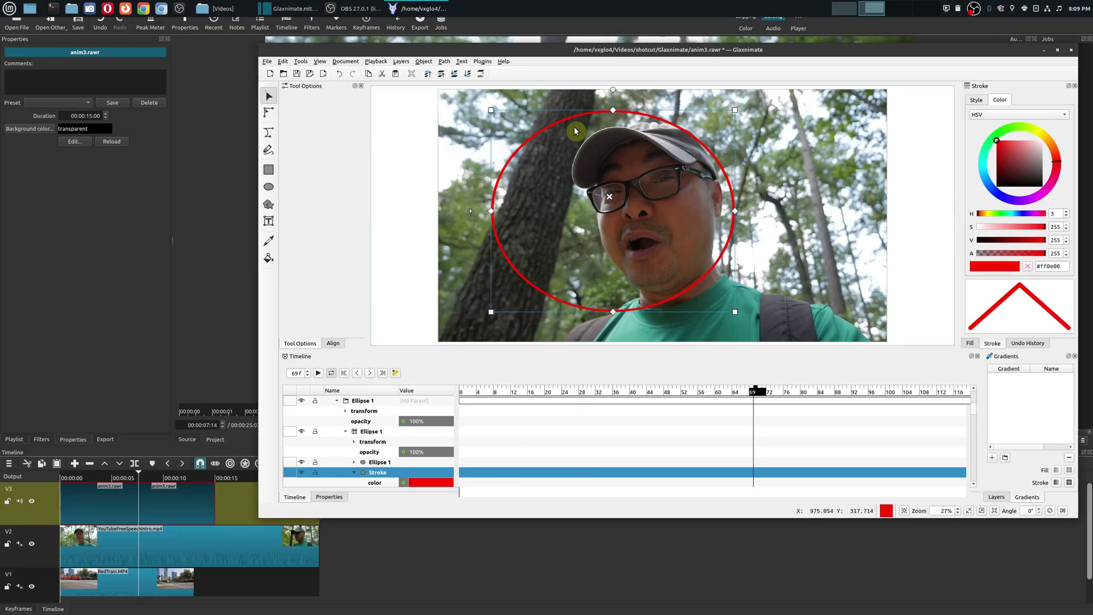
click(296, 74)
click(132, 333)
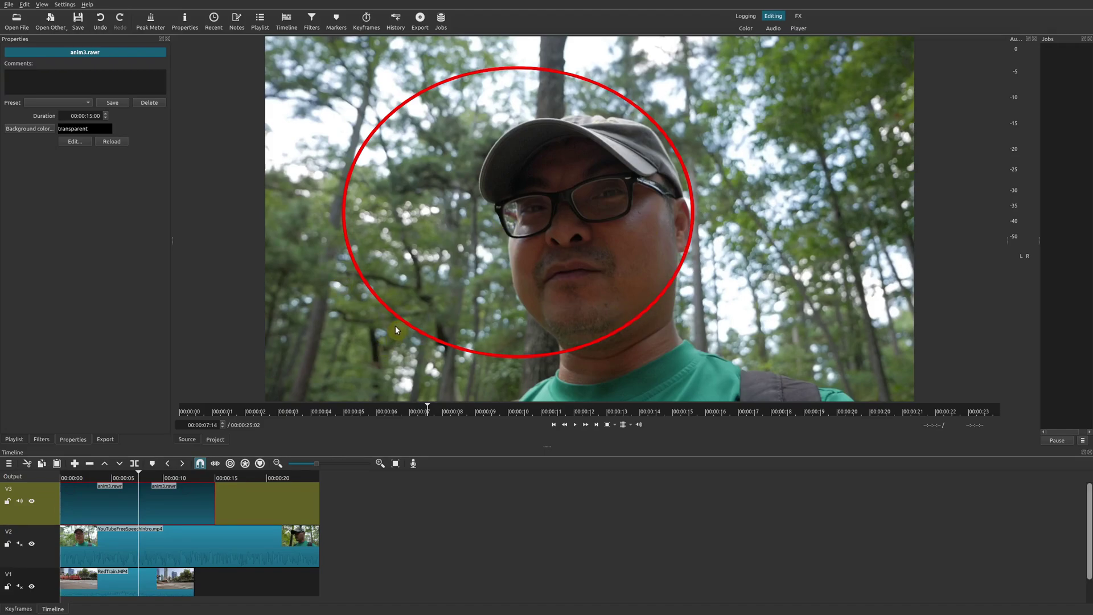
Step: Switch back to the Glaxnimate window after checking the enlarged circle around the face
key(alt+Tab)
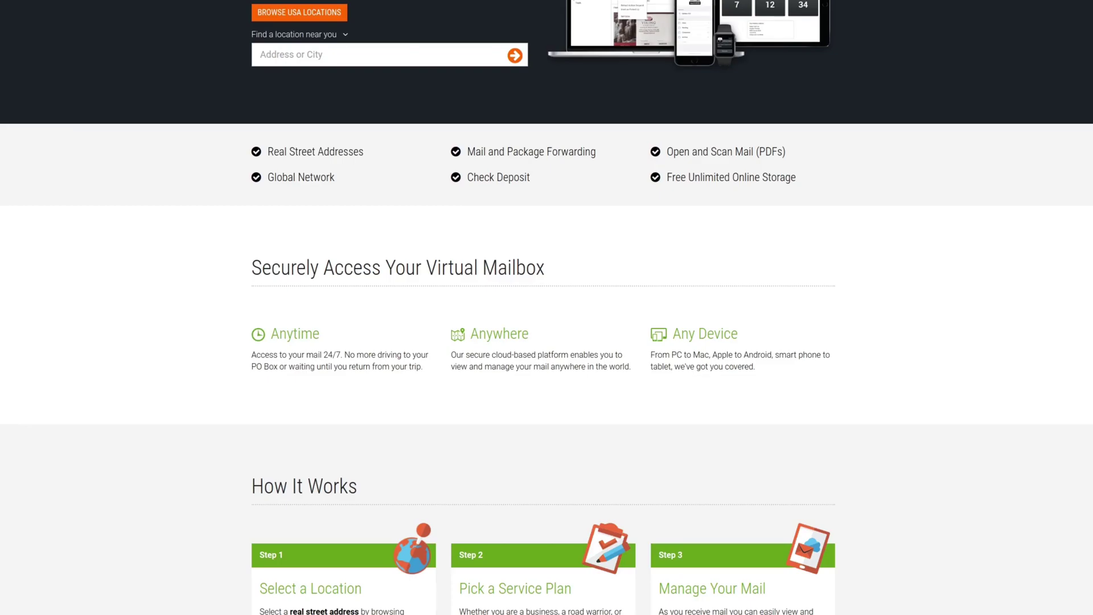
Step: Scroll the virtual mailbox homepage down to its How It Works steps and ratings section
scroll(547, 319, down, 2)
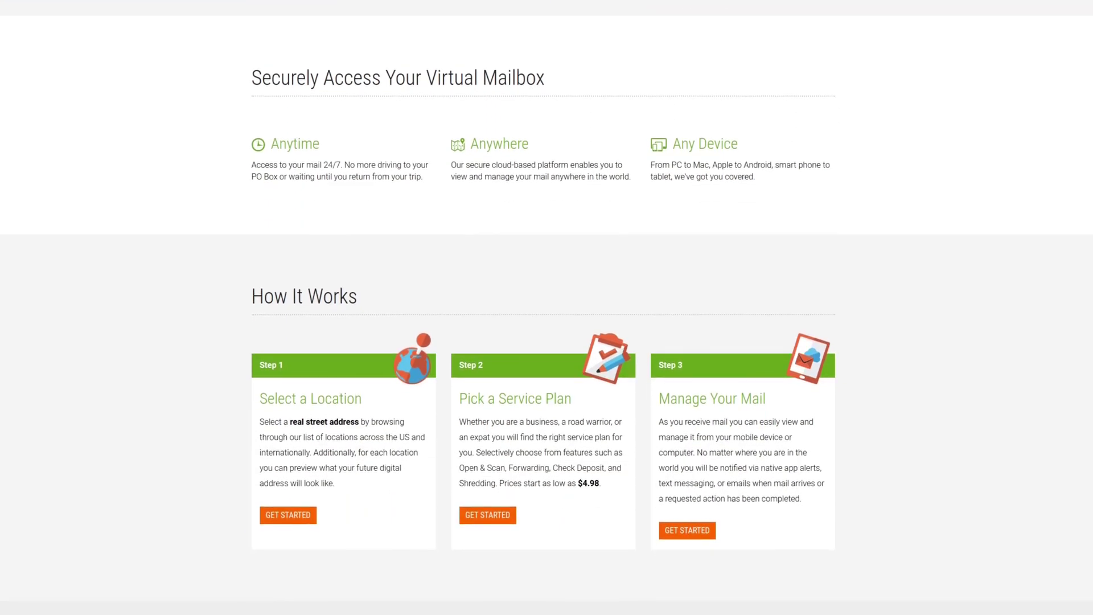
scroll(547, 307, down, 2)
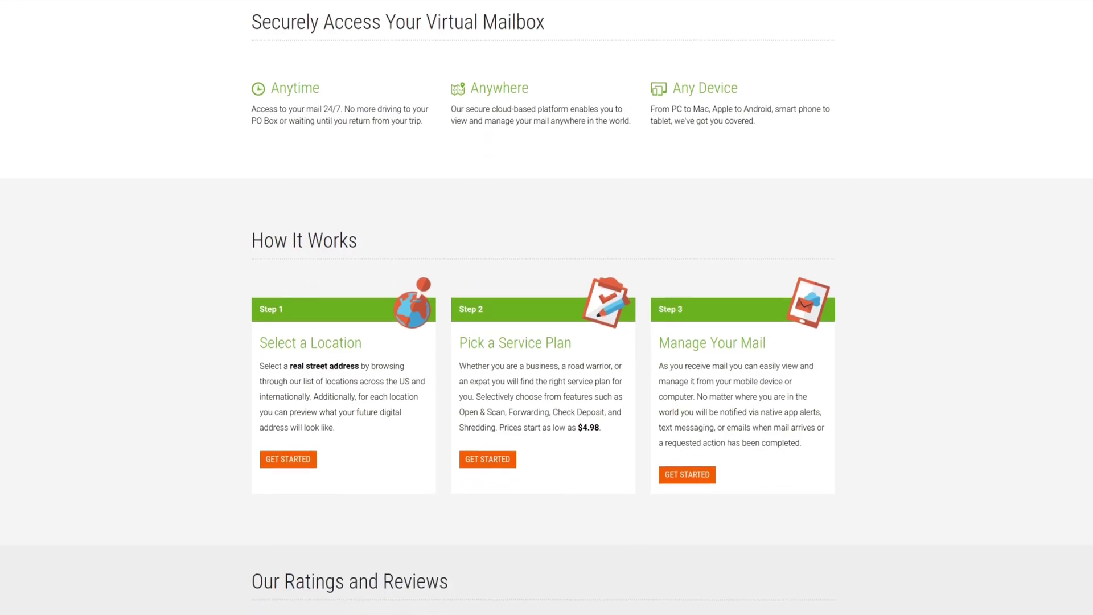
scroll(547, 307, down, 1)
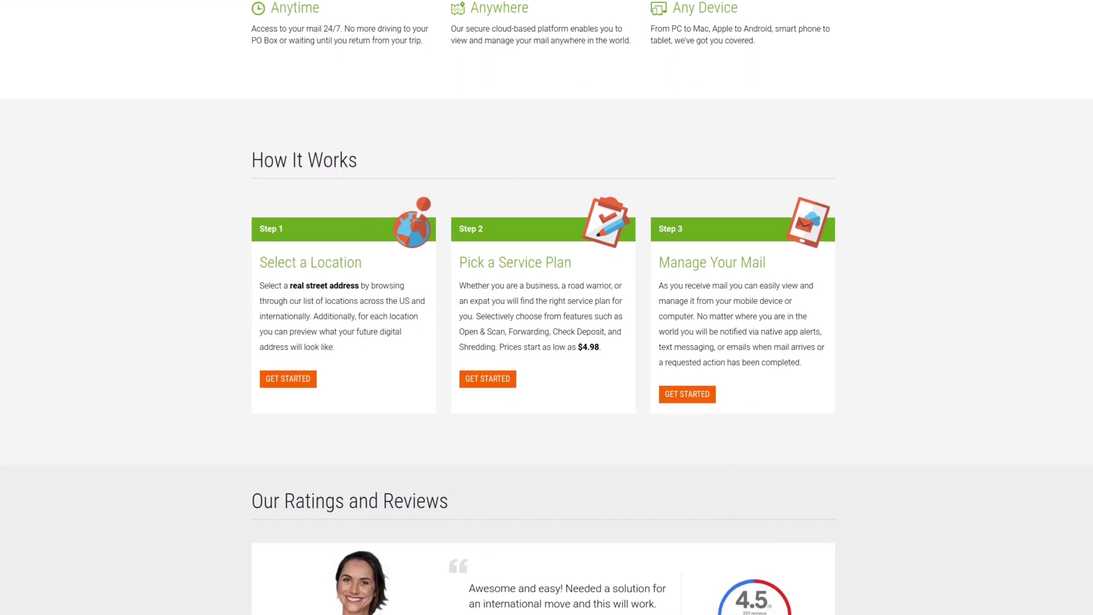
scroll(546, 307, down, 1)
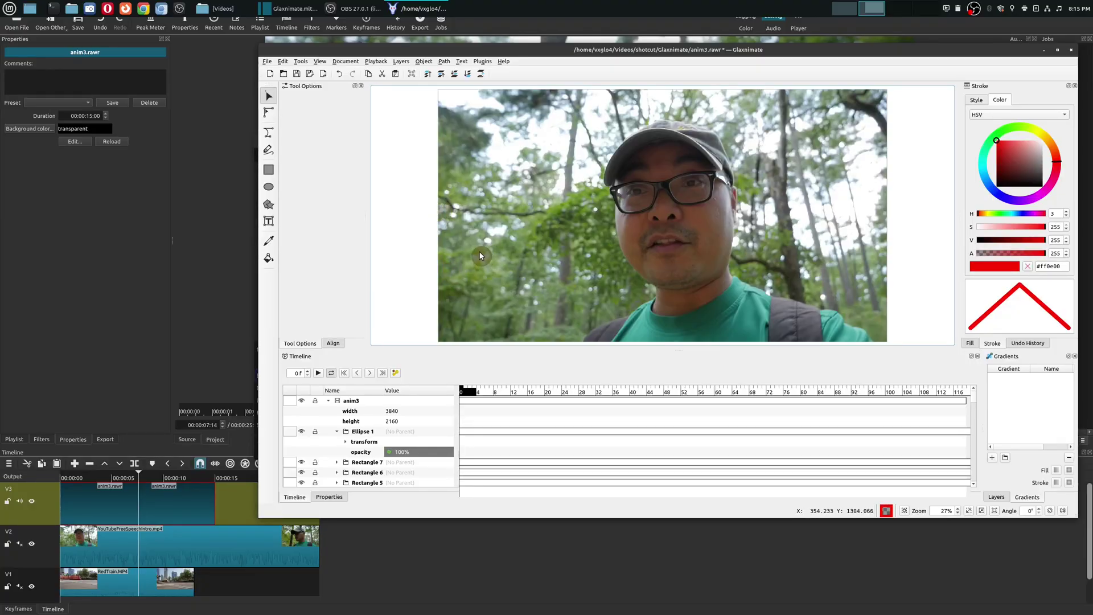
Step: Draw a red five-pointed star with the Star tool in the canvas's top-left corner
click(421, 389)
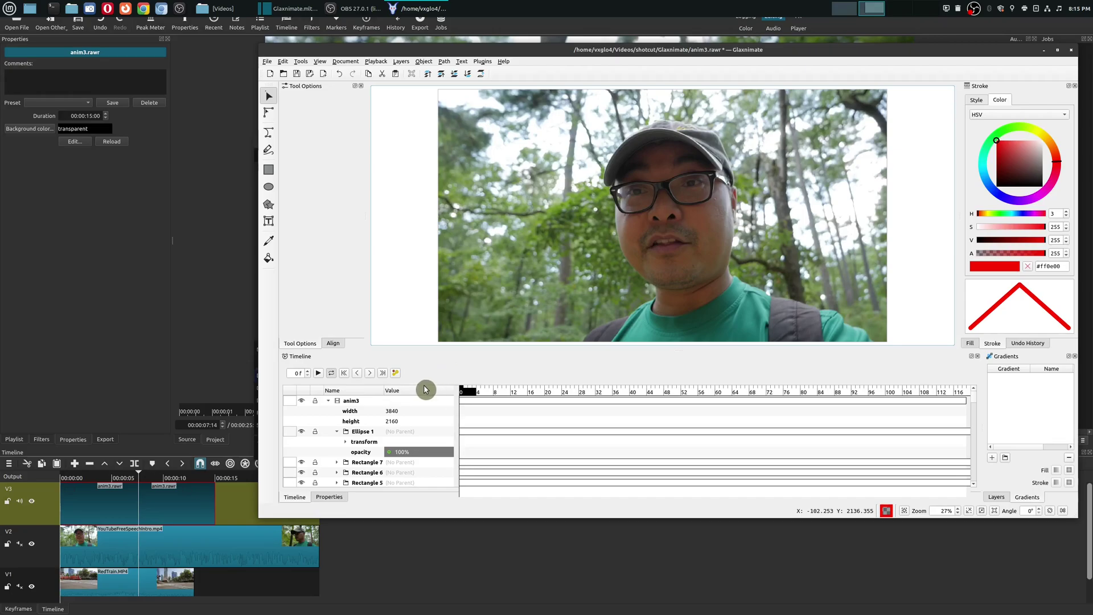
click(269, 208)
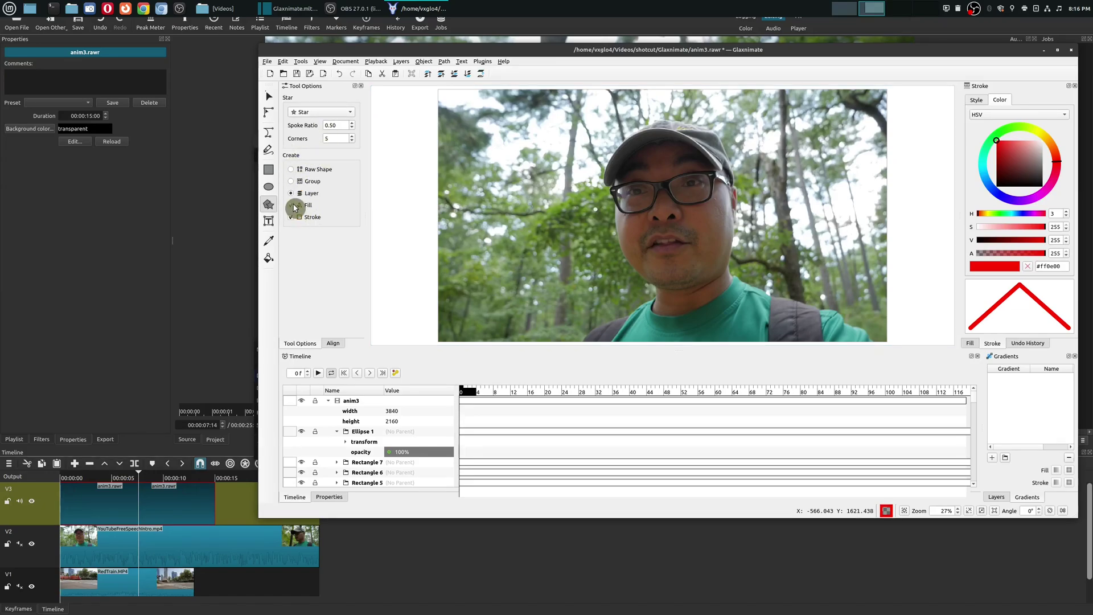
drag(472, 121, 487, 143)
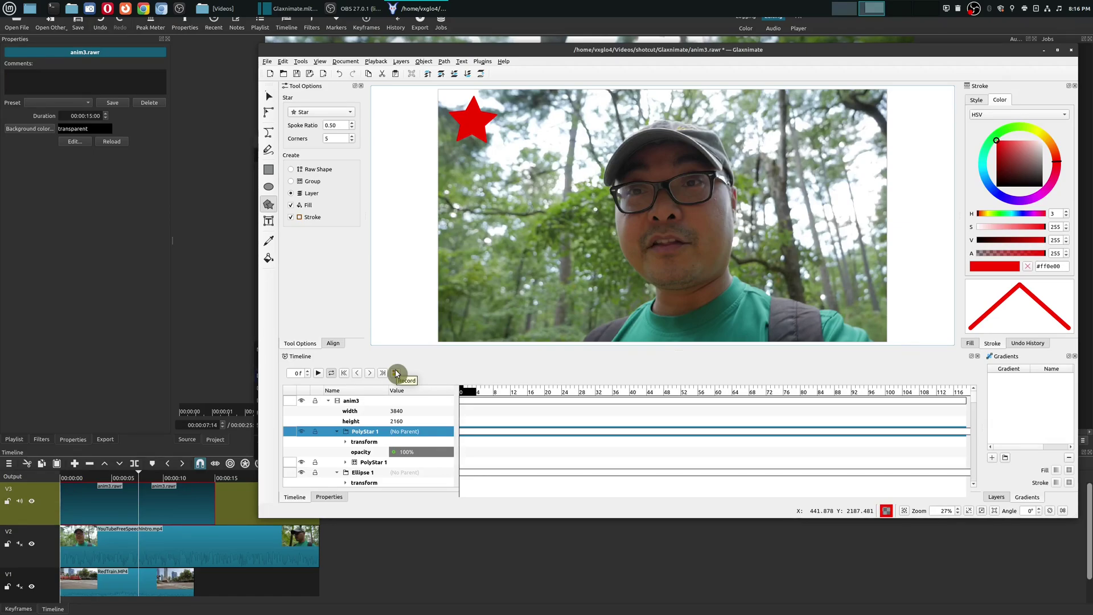
Step: With keyframe recording on, move the star to the frame's right side at frame 37
click(395, 376)
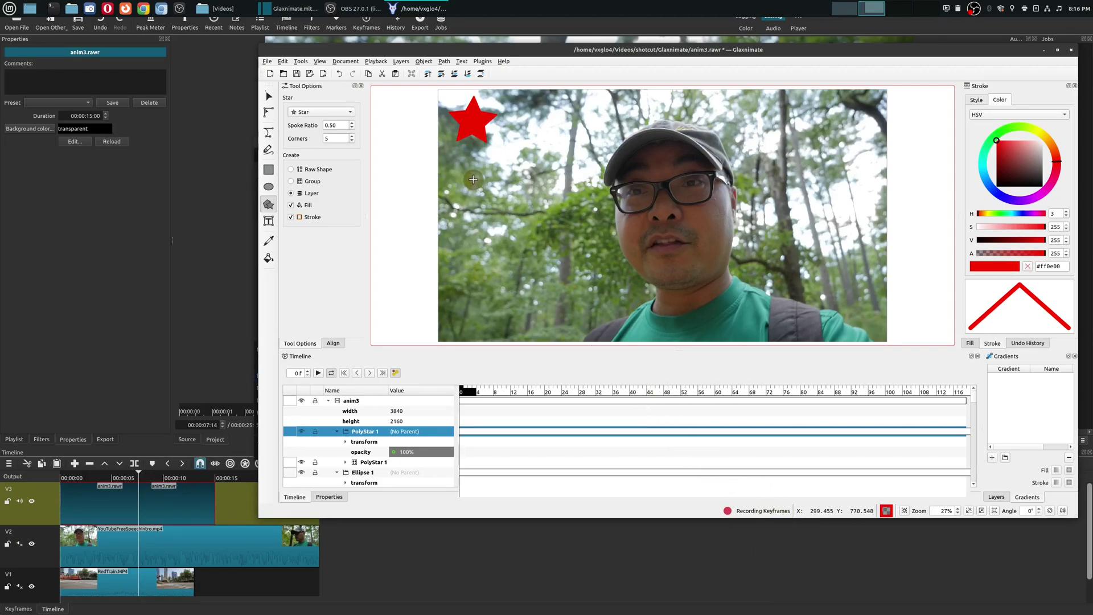
click(617, 391)
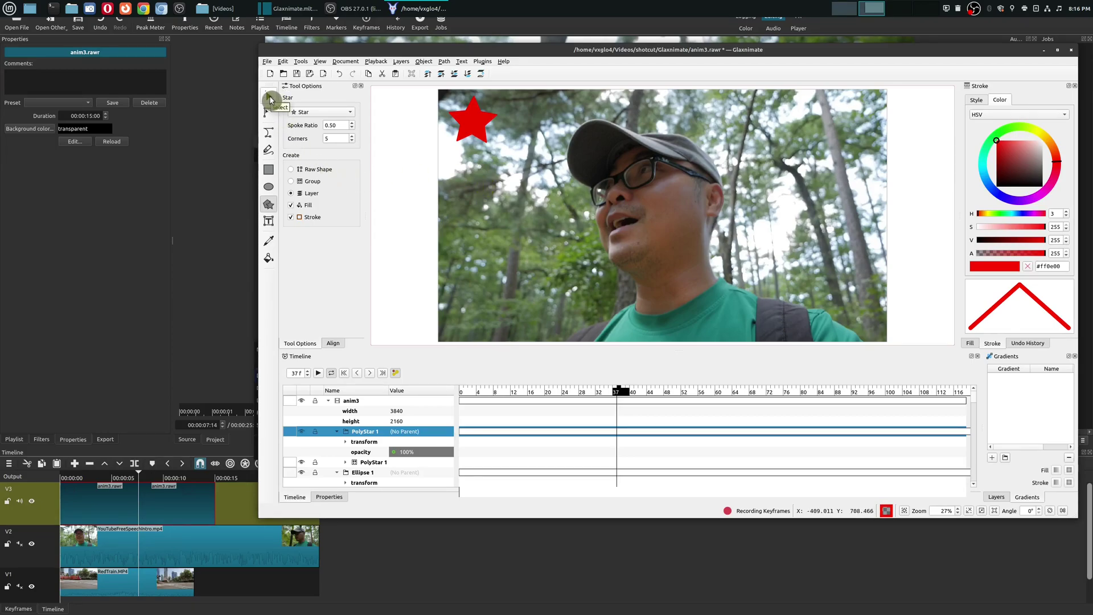
click(269, 101)
click(457, 126)
drag(427, 124, 889, 300)
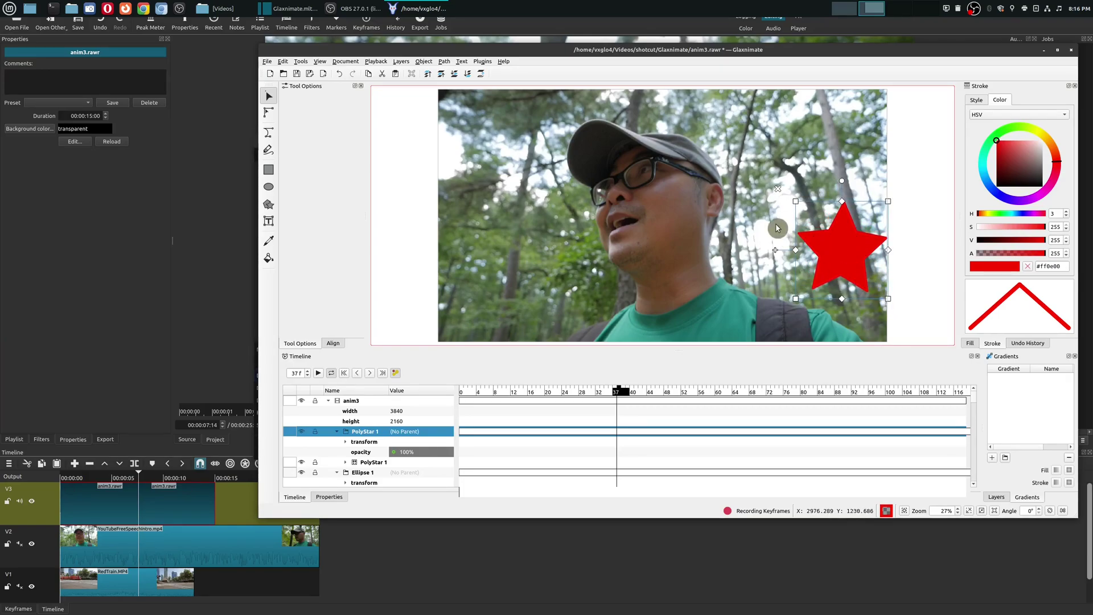
Step: Play back the star animation, then go to frame 80
click(320, 374)
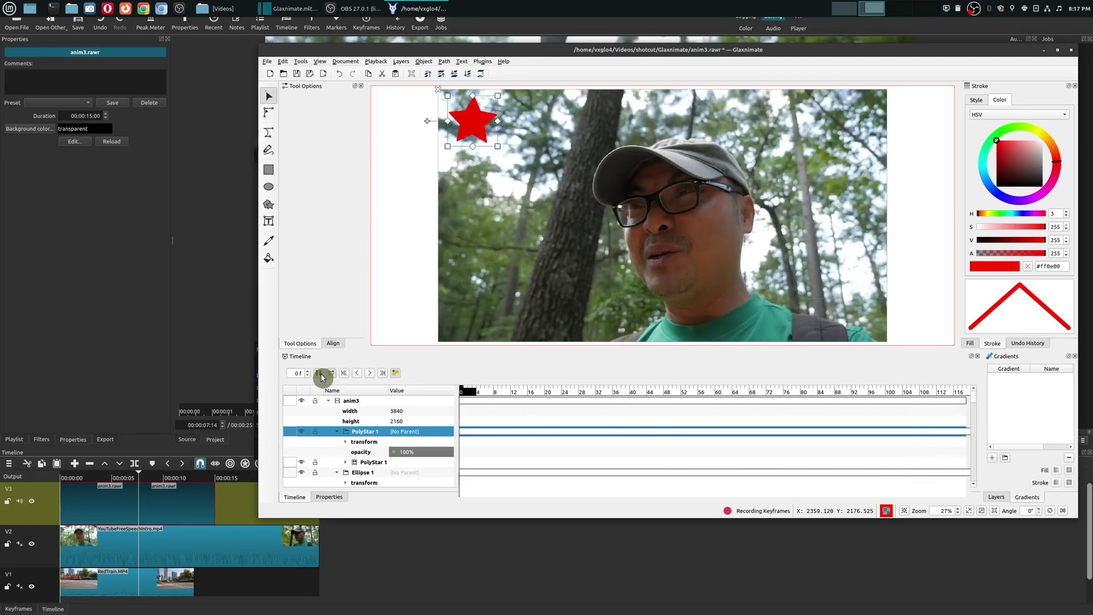
click(320, 373)
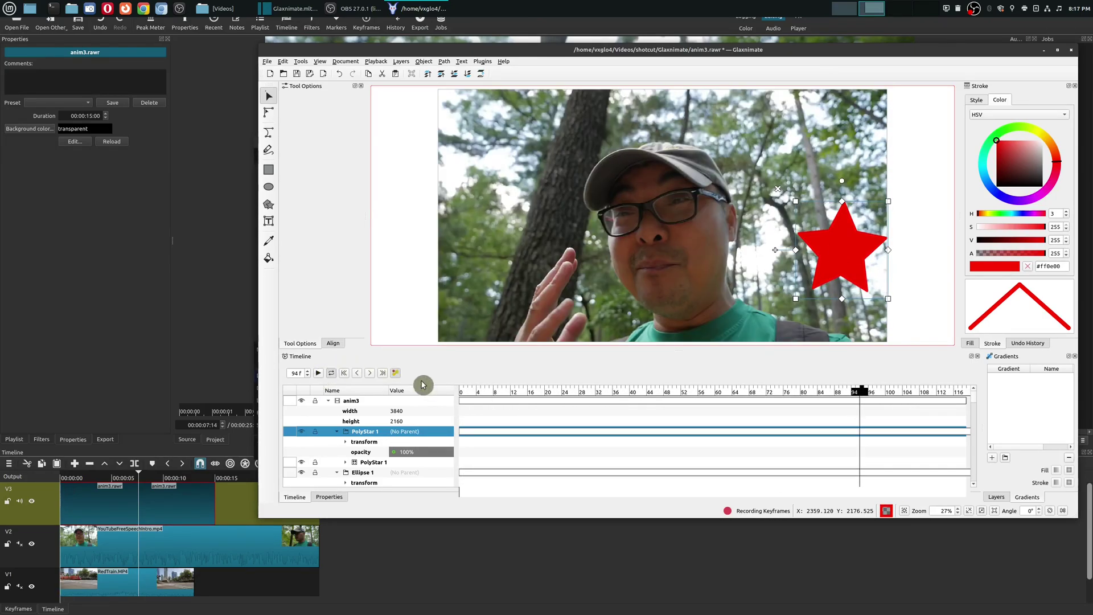
click(817, 392)
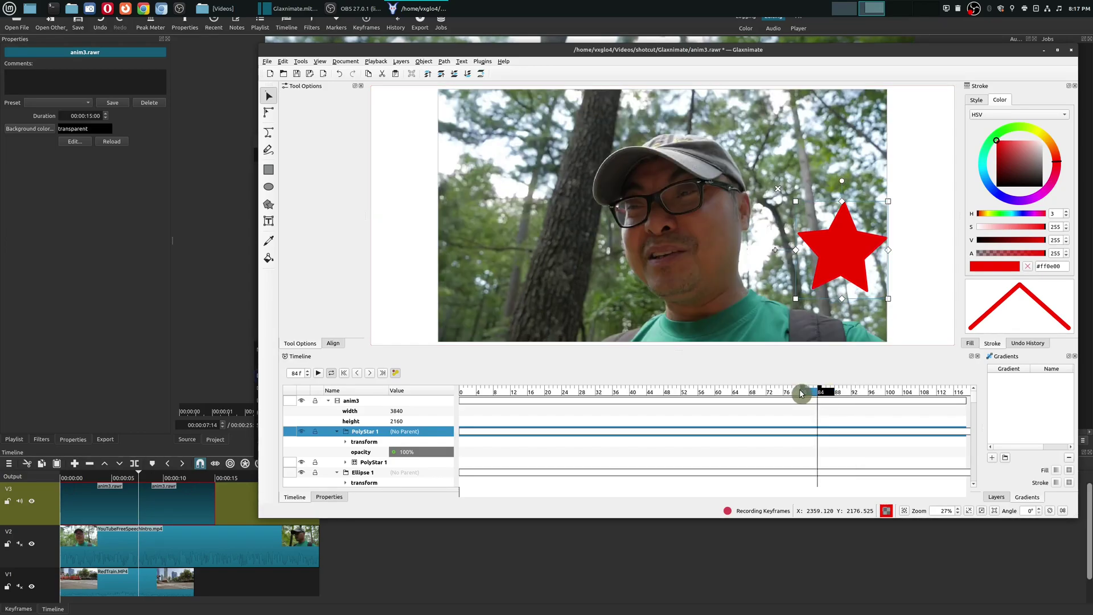
click(801, 392)
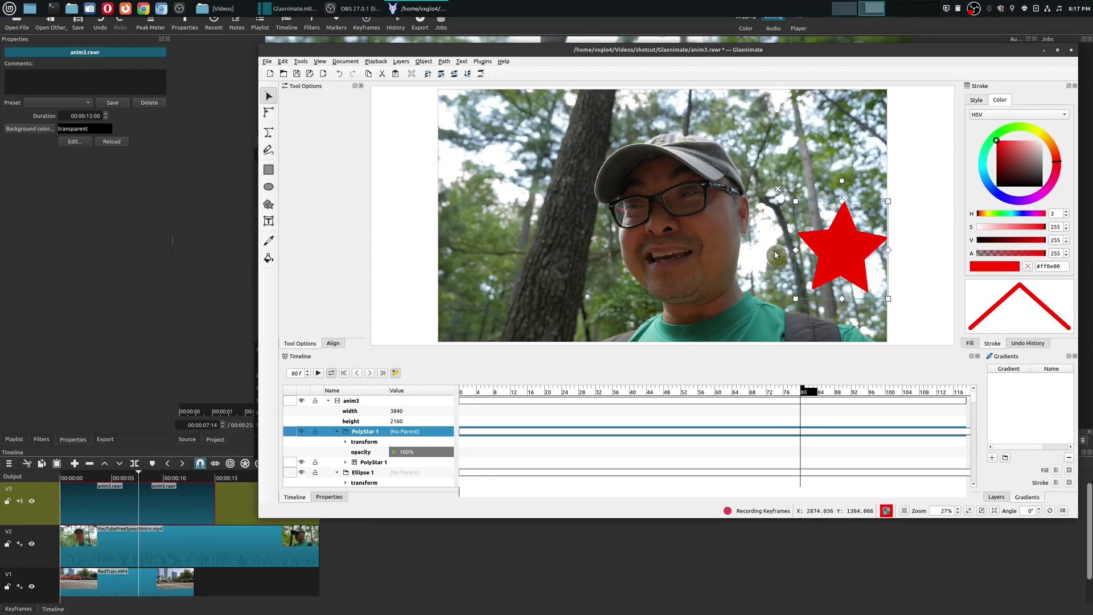
Step: At frame 80, move the star up-left, shrink it, and push it off the frame's top
click(775, 244)
click(831, 252)
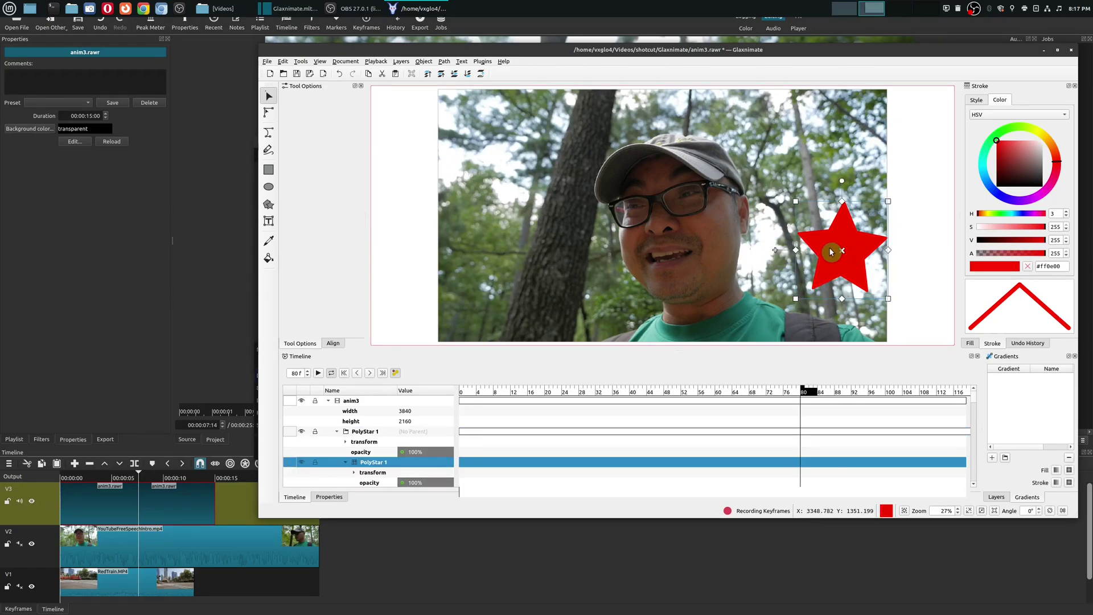
drag(776, 251, 756, 139)
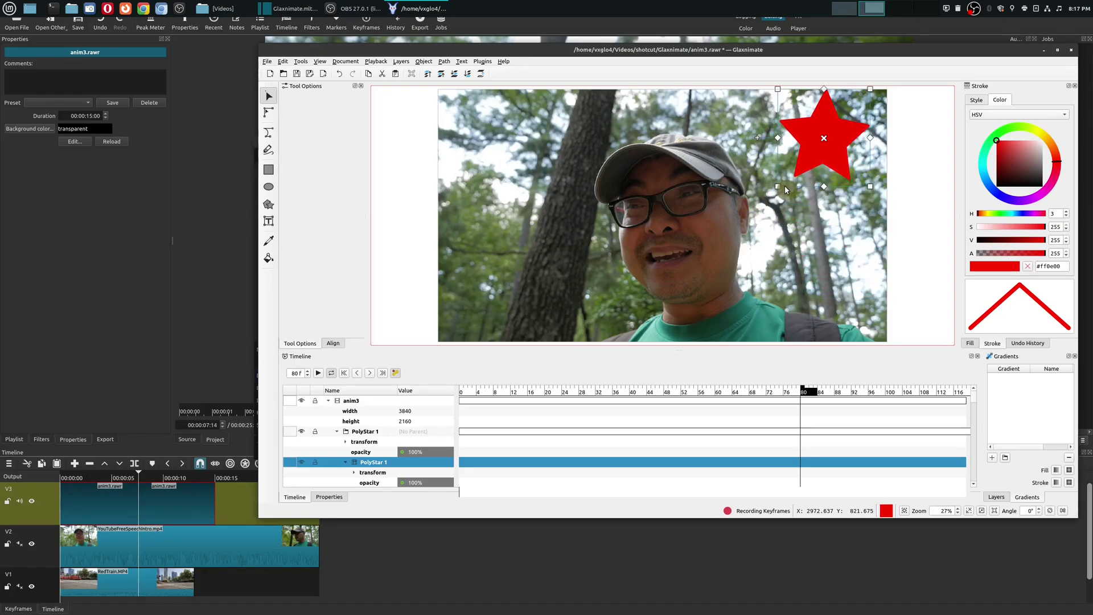
drag(779, 189, 811, 162)
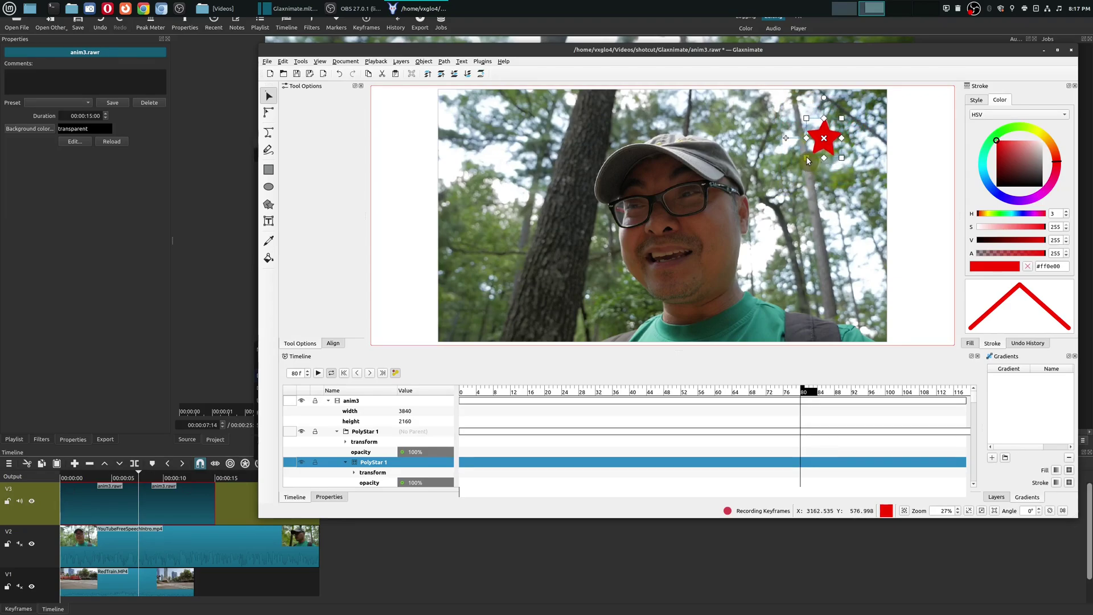
drag(816, 140, 846, 59)
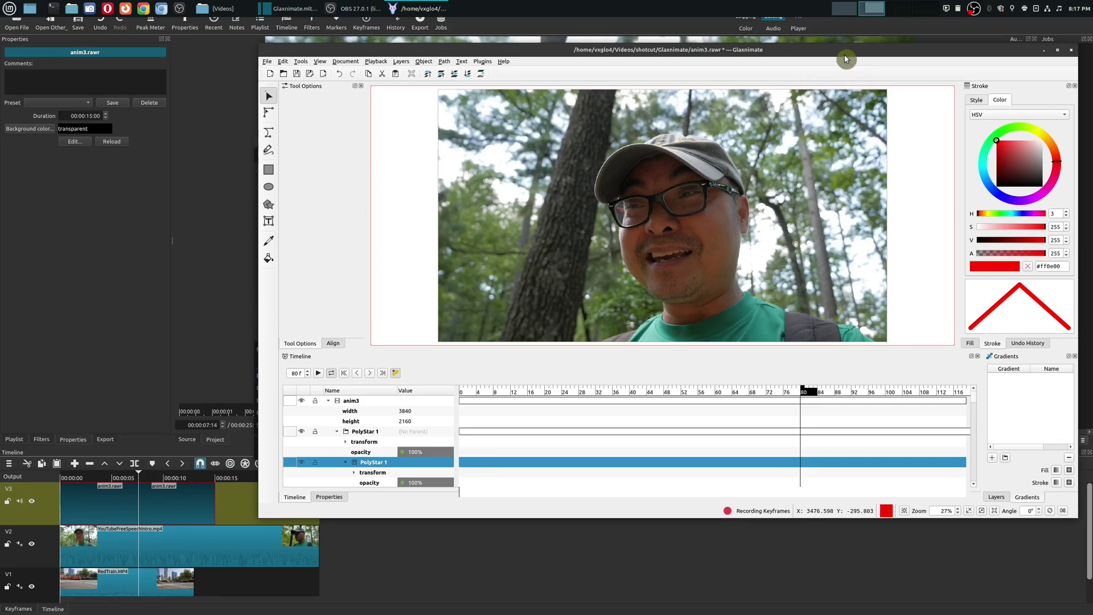
Step: Preview the star's motion, turn off Record Keyframes, and save anim3.rawr
click(318, 373)
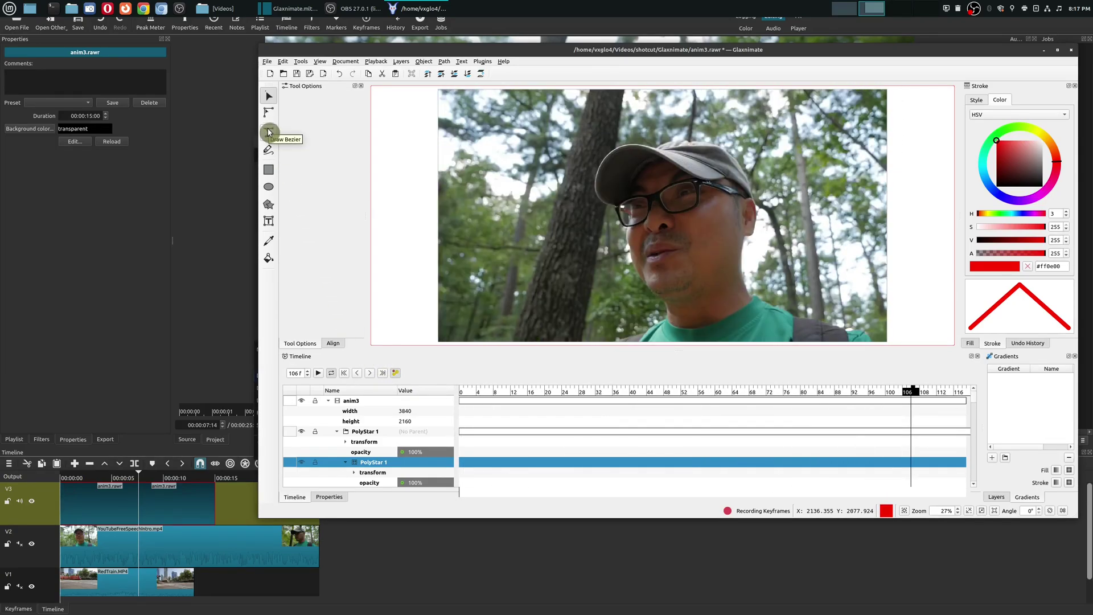
click(399, 291)
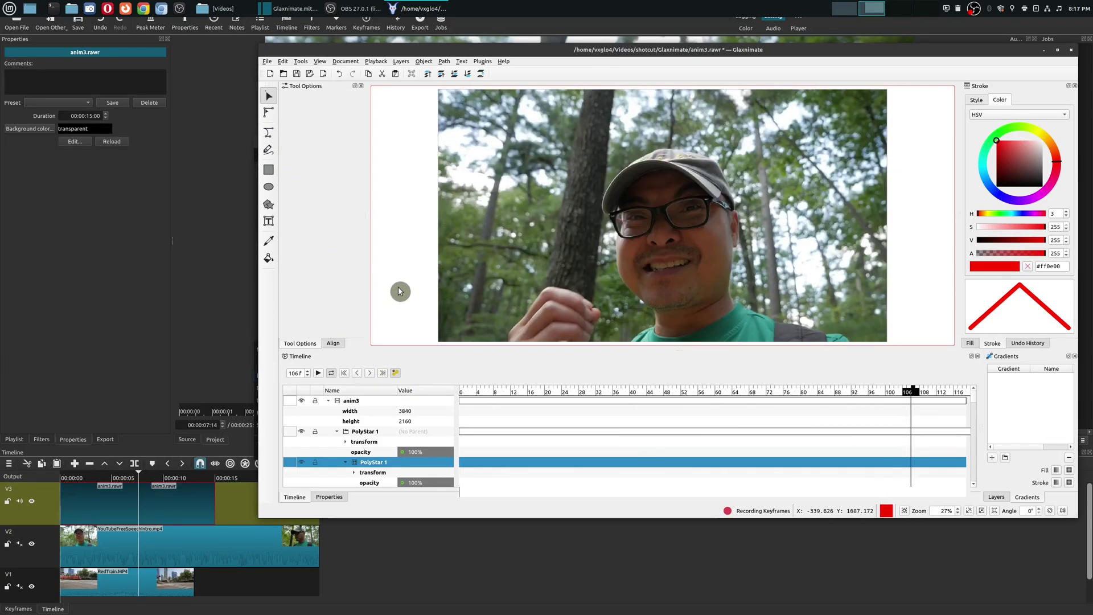
click(398, 373)
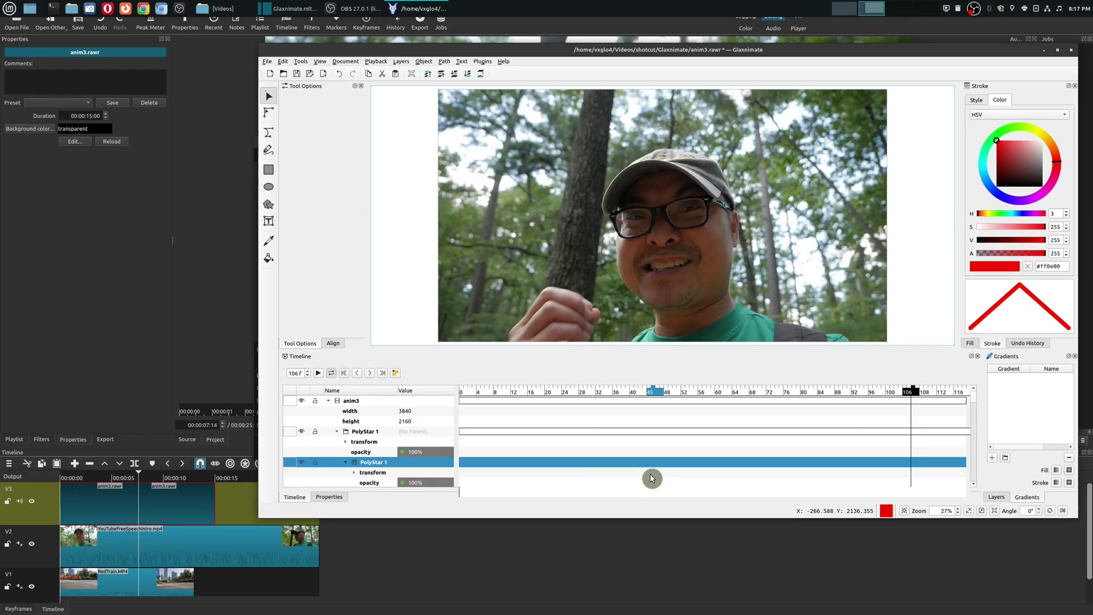
click(301, 76)
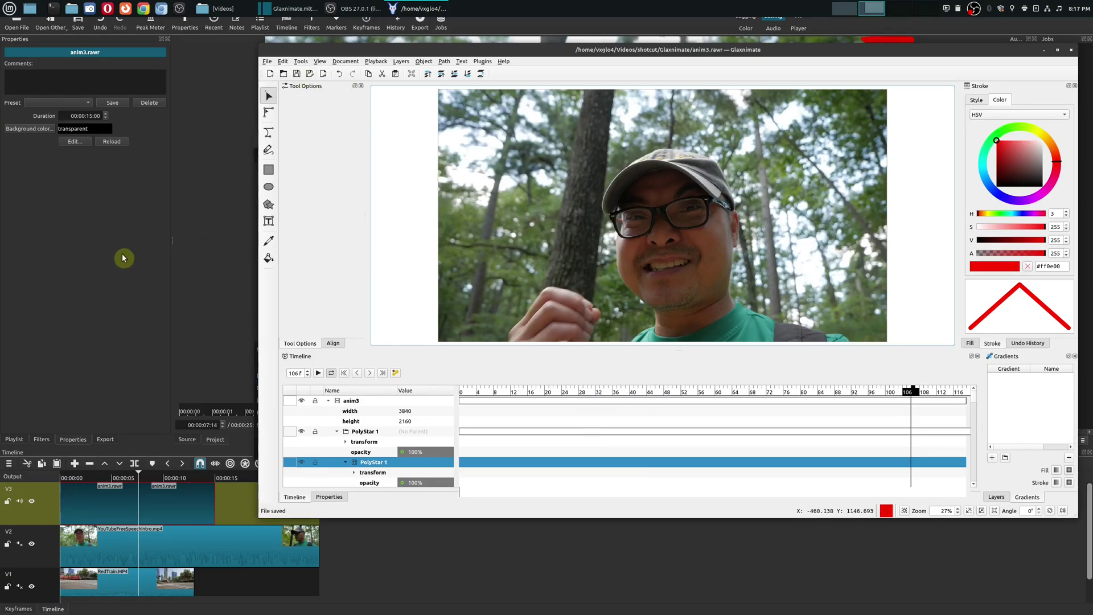
click(105, 266)
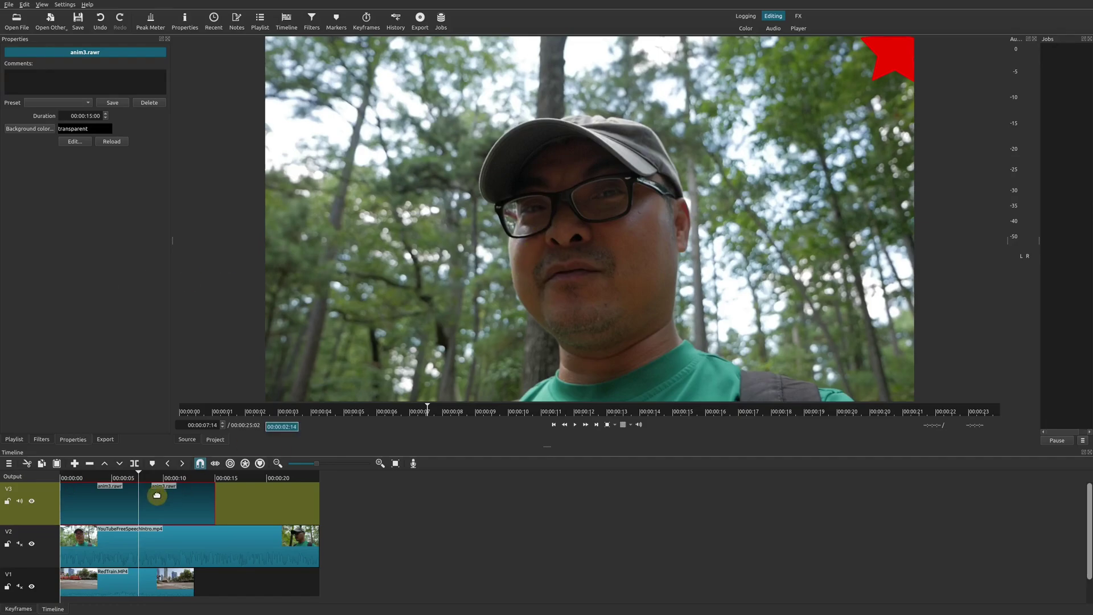
Step: Rewind Shotcut's timeline to the start and play it to see the red star overlay
click(92, 483)
key(Home)
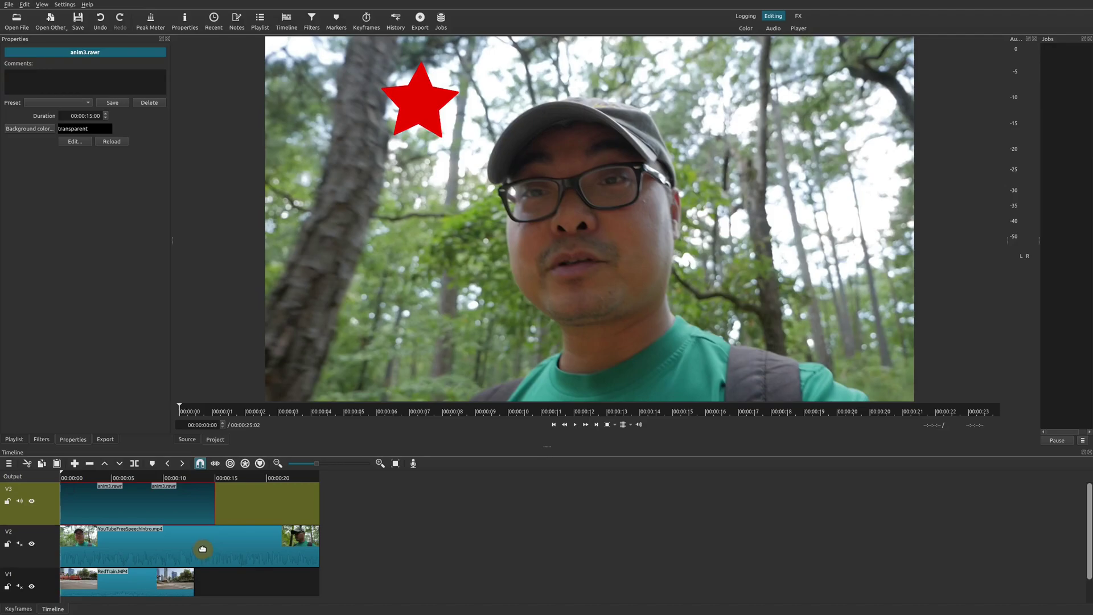
key(space)
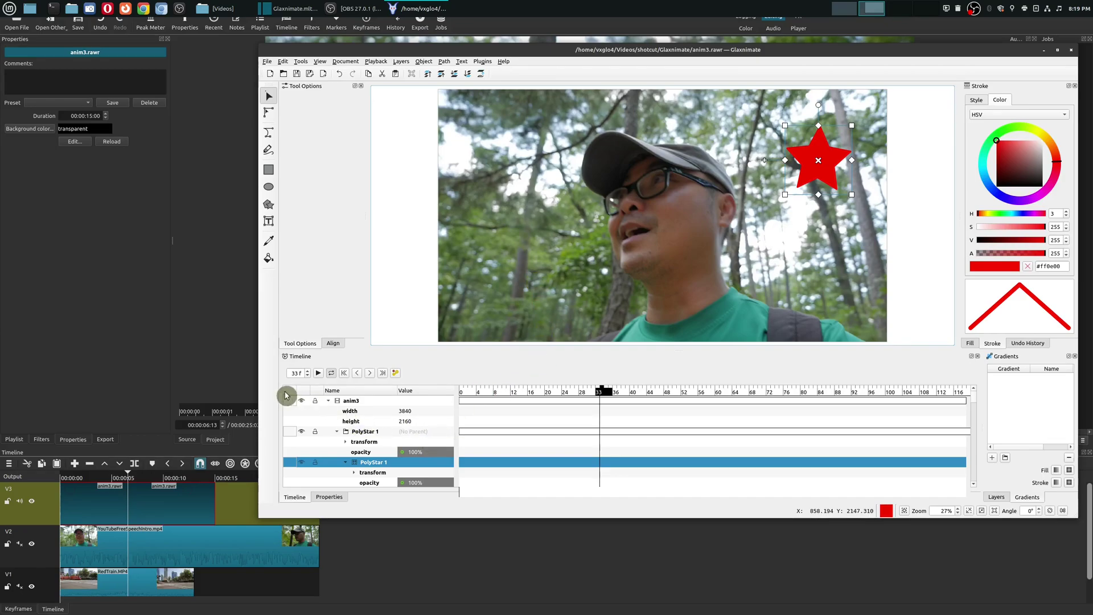
Step: Save the star animation under the new name StarAnimate.rawr
click(319, 373)
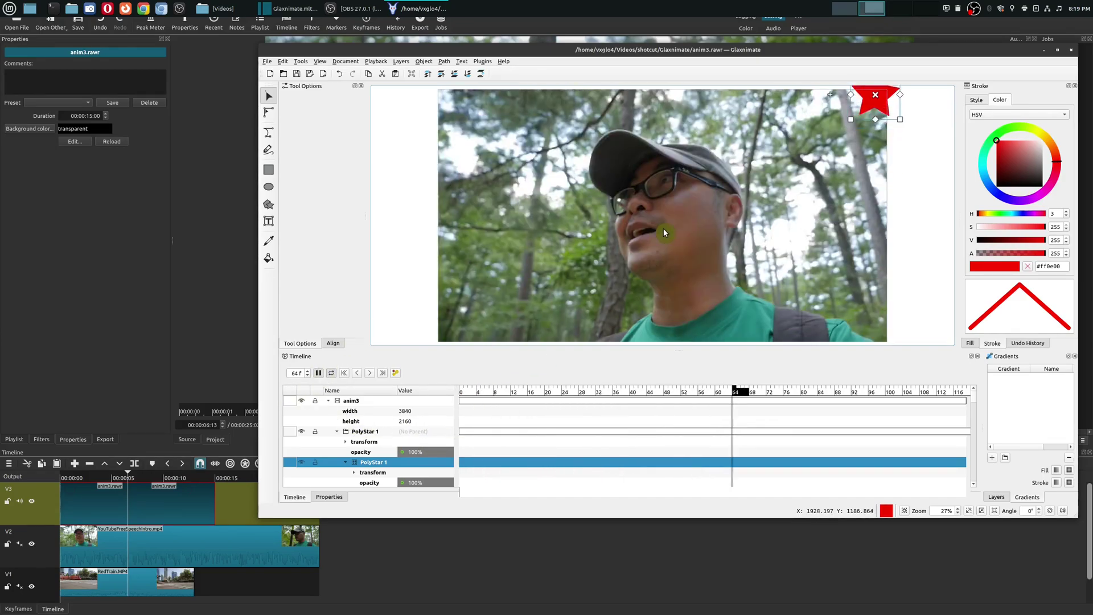
key(space)
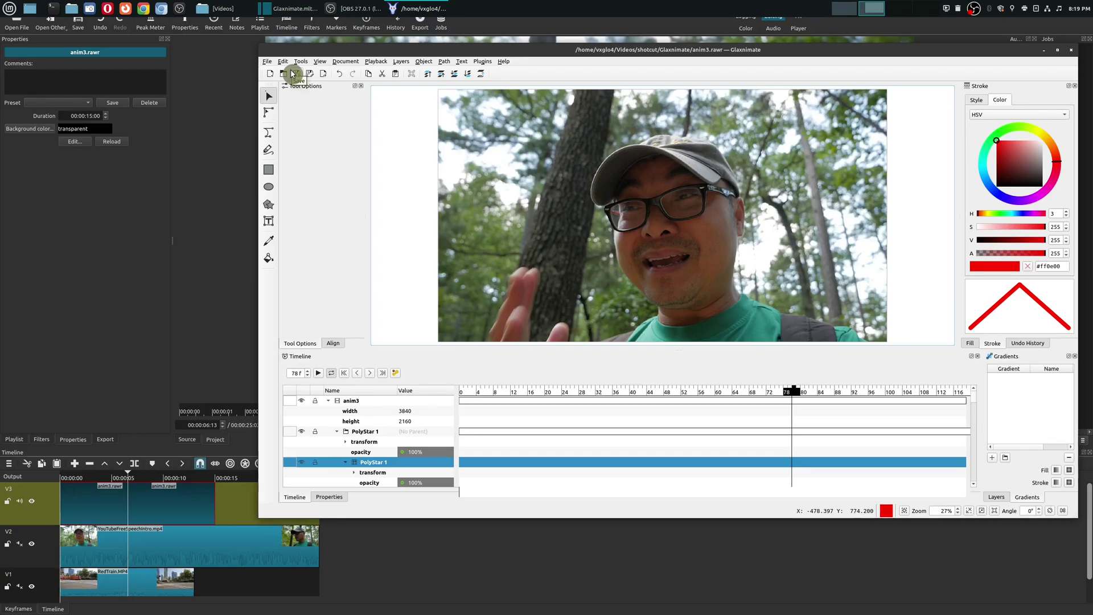
click(270, 62)
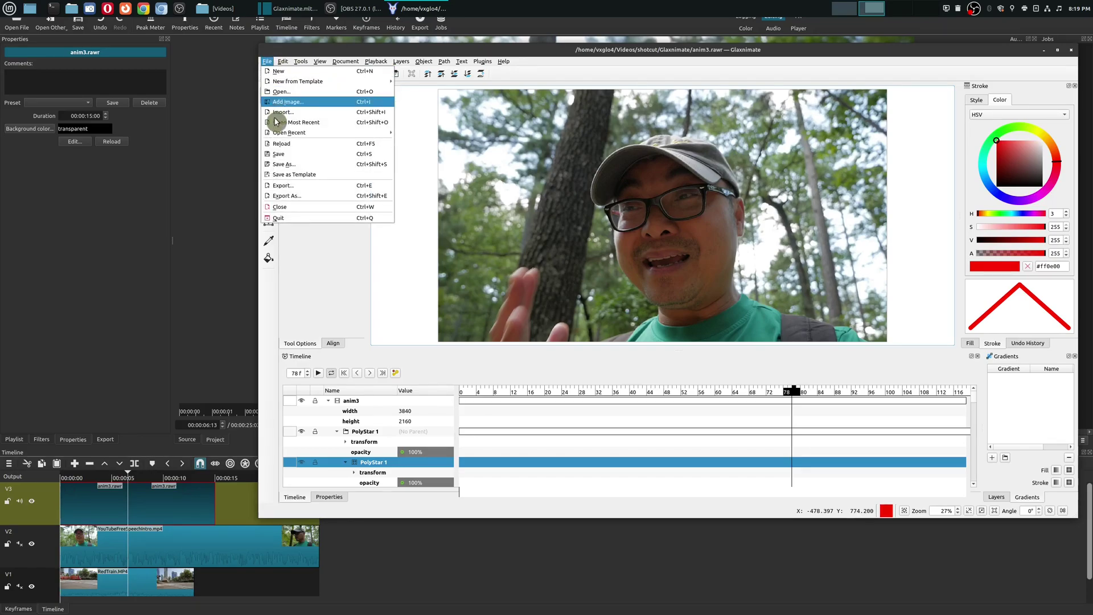
click(279, 164)
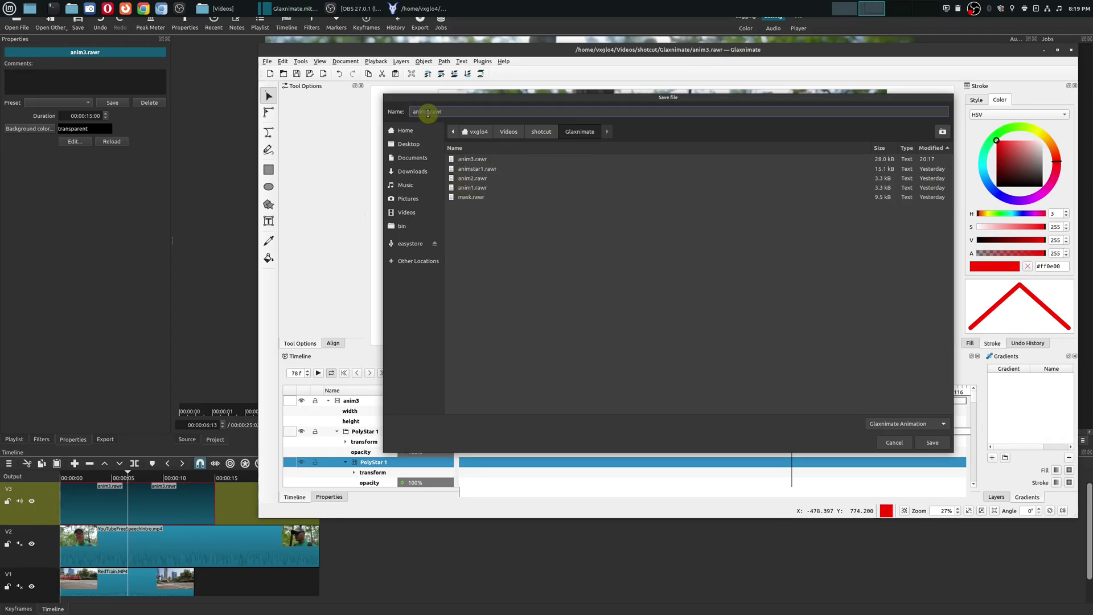
text(StarA)
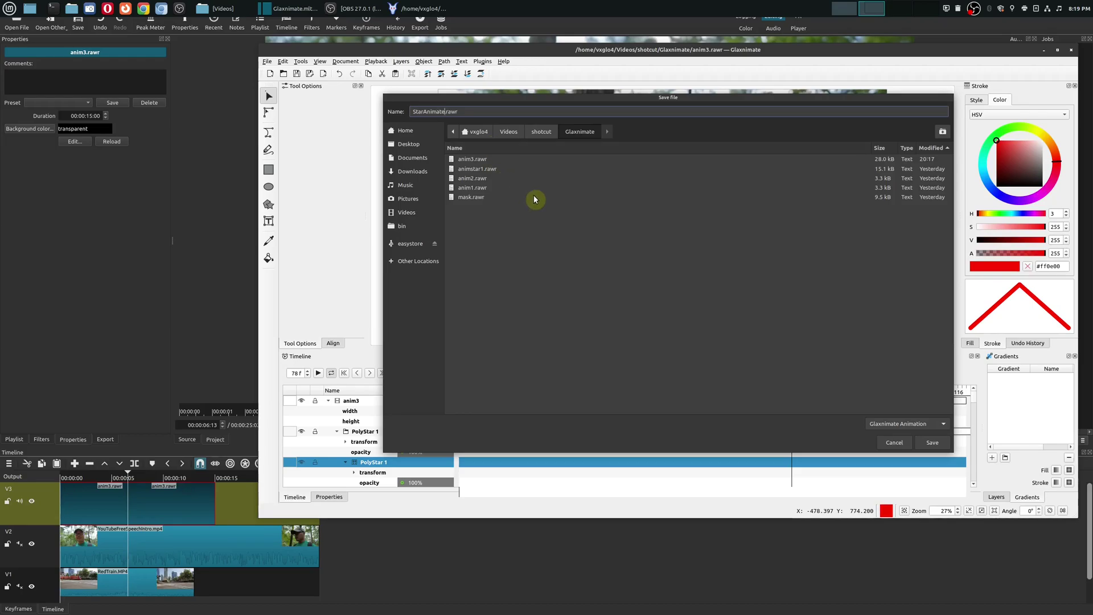
click(925, 439)
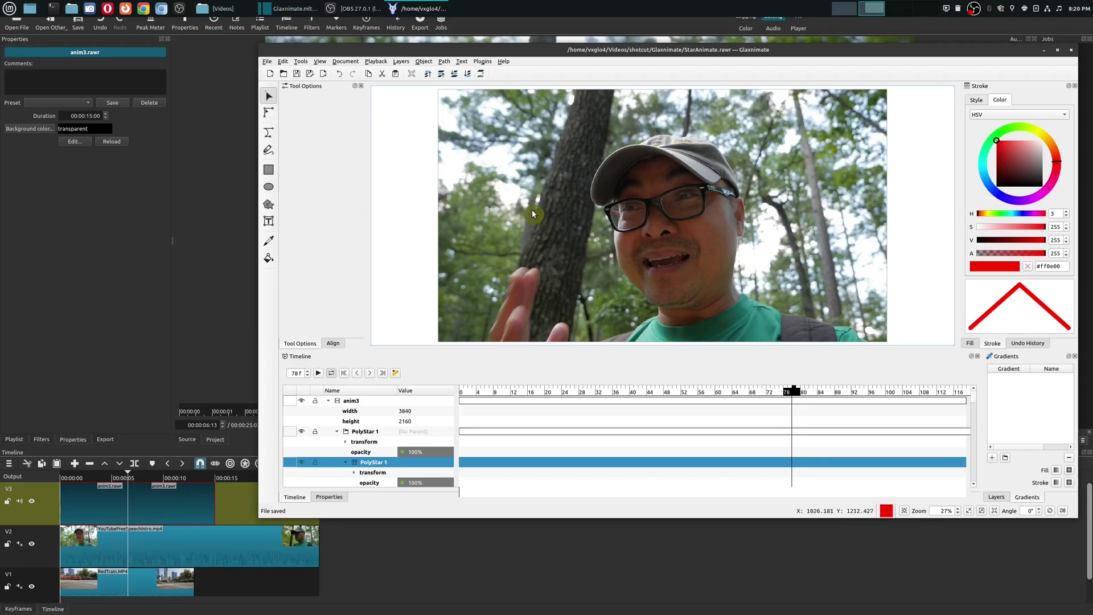
Step: Close Glaxnimate and delete the old anim3.rawr clip from track V3 in Shotcut
click(1072, 49)
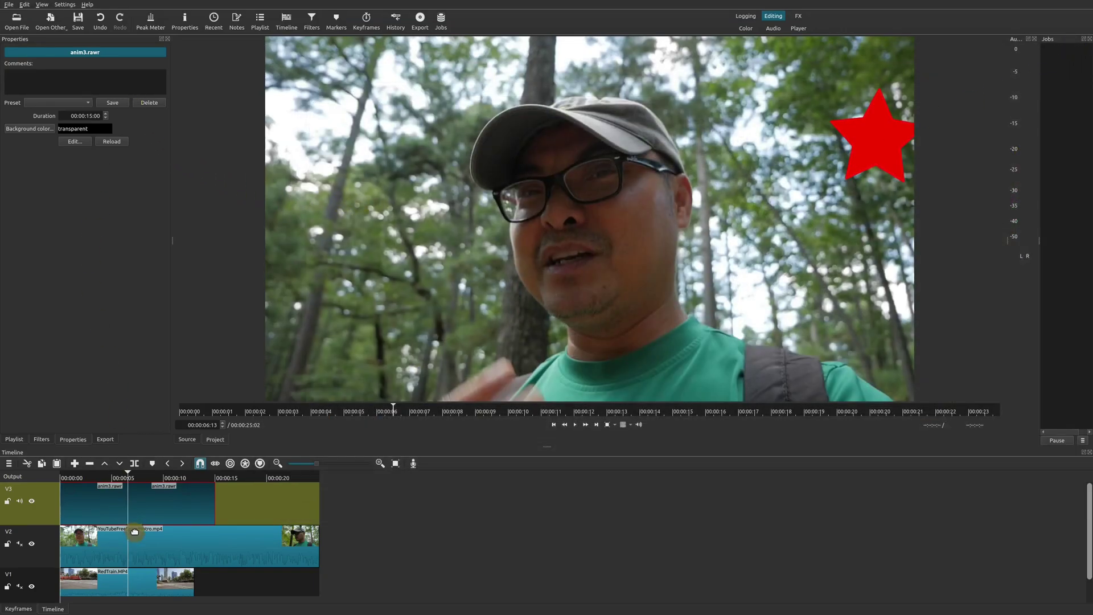
key(Delete)
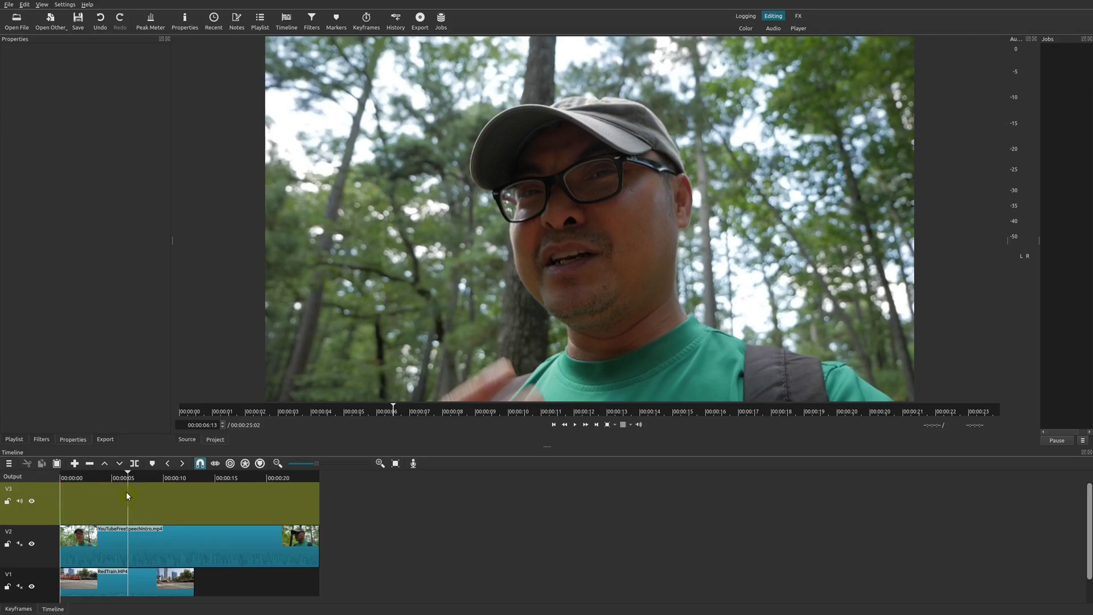
click(58, 30)
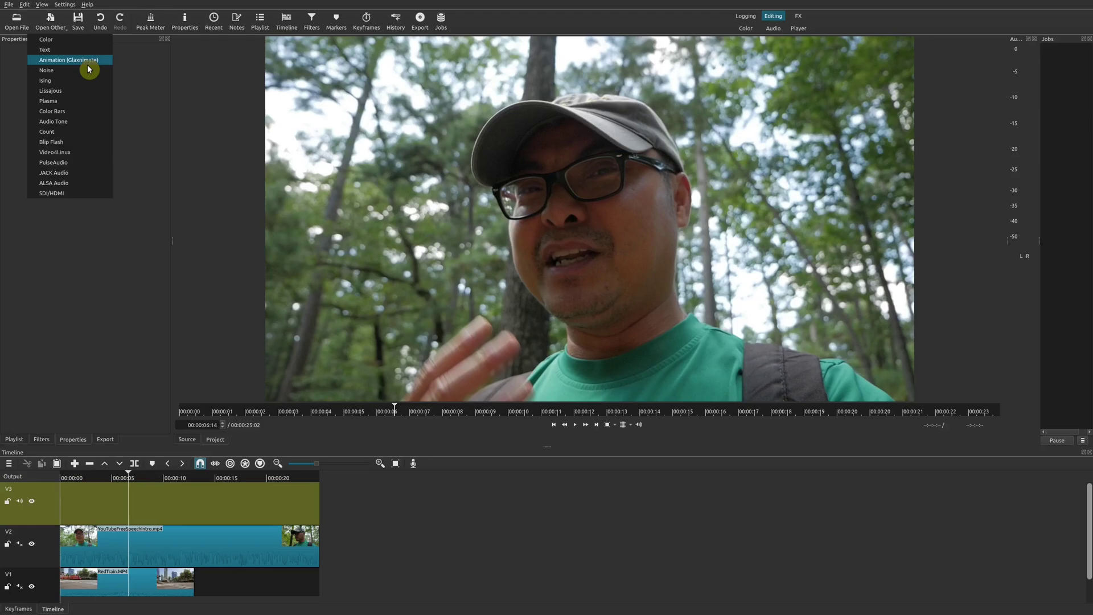
Step: Open StarAnimate.rawr and drag it onto the start of track V3
click(129, 90)
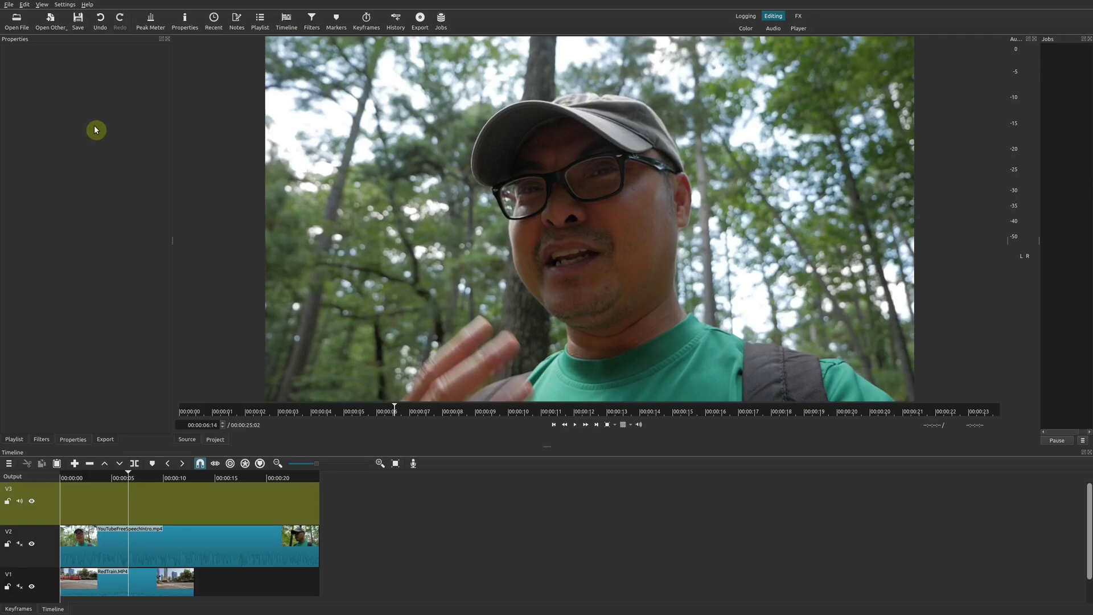
click(17, 23)
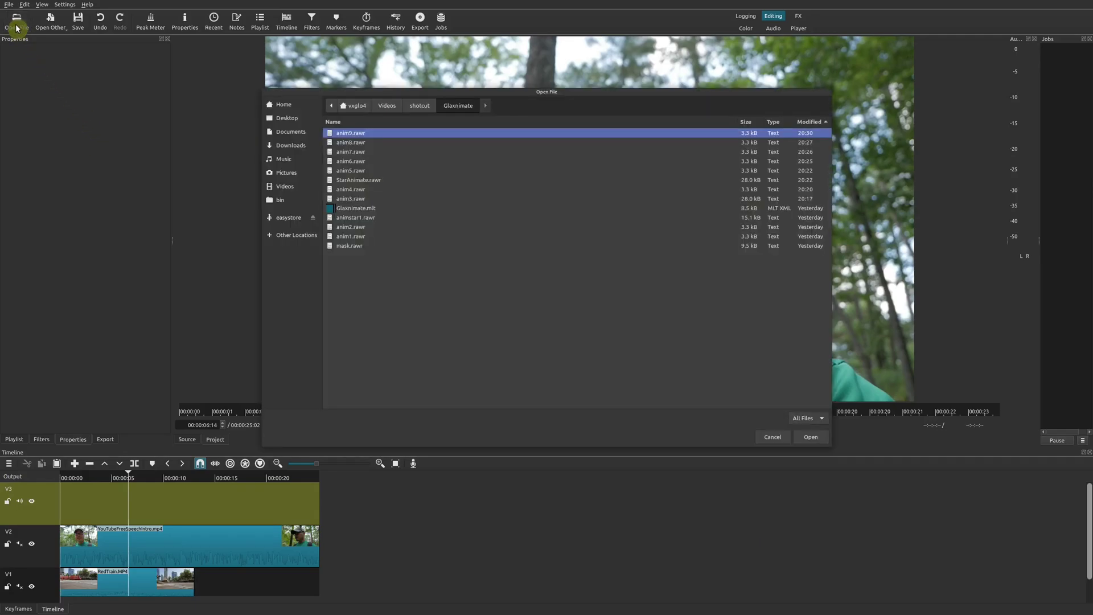
click(365, 181)
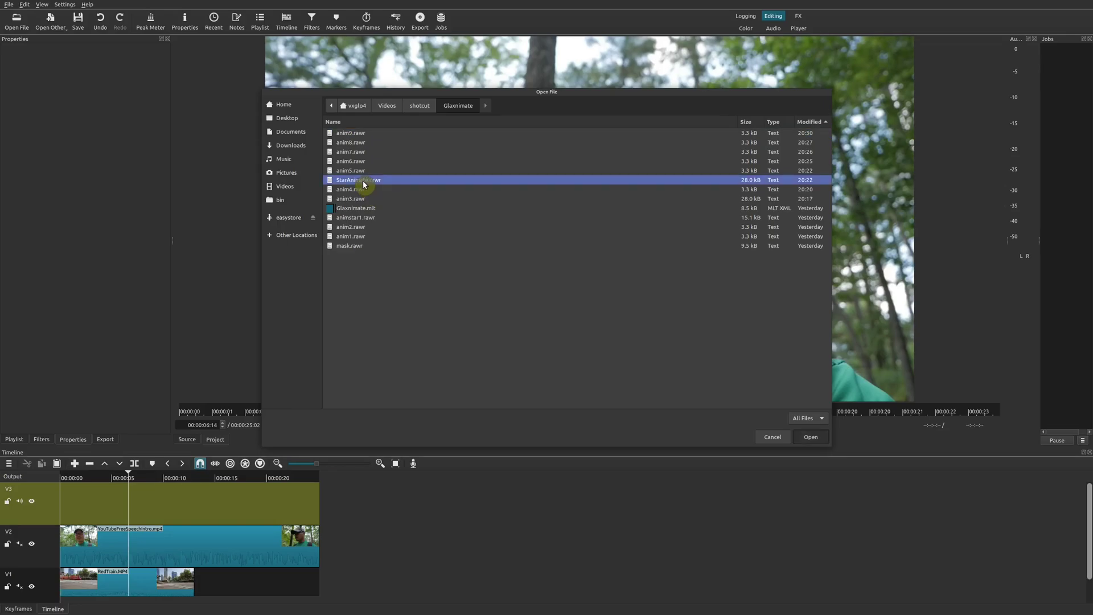
double_click(363, 180)
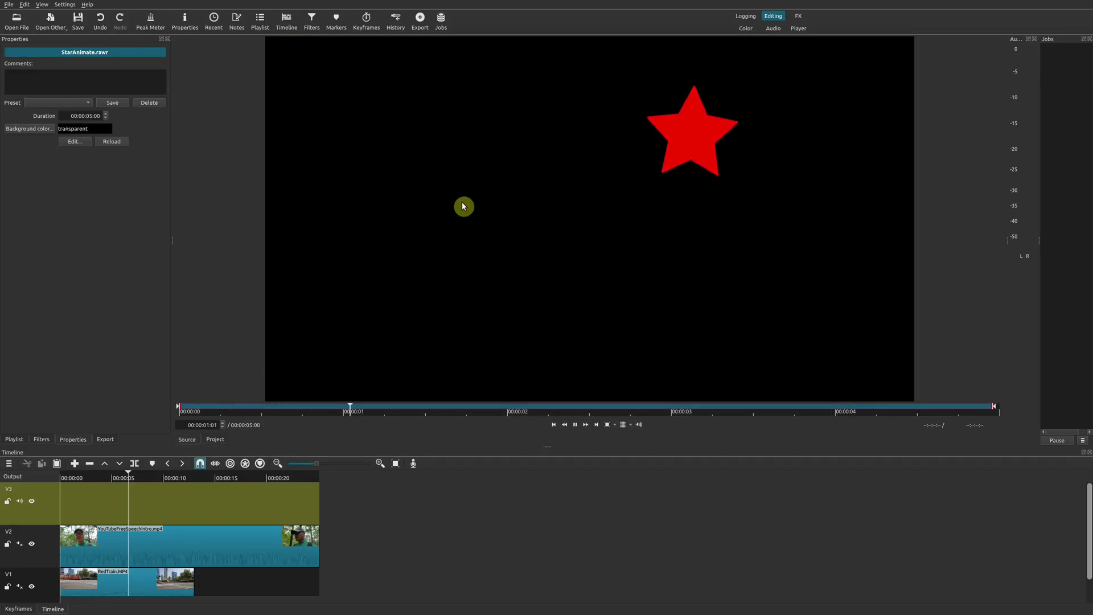
drag(449, 197, 83, 480)
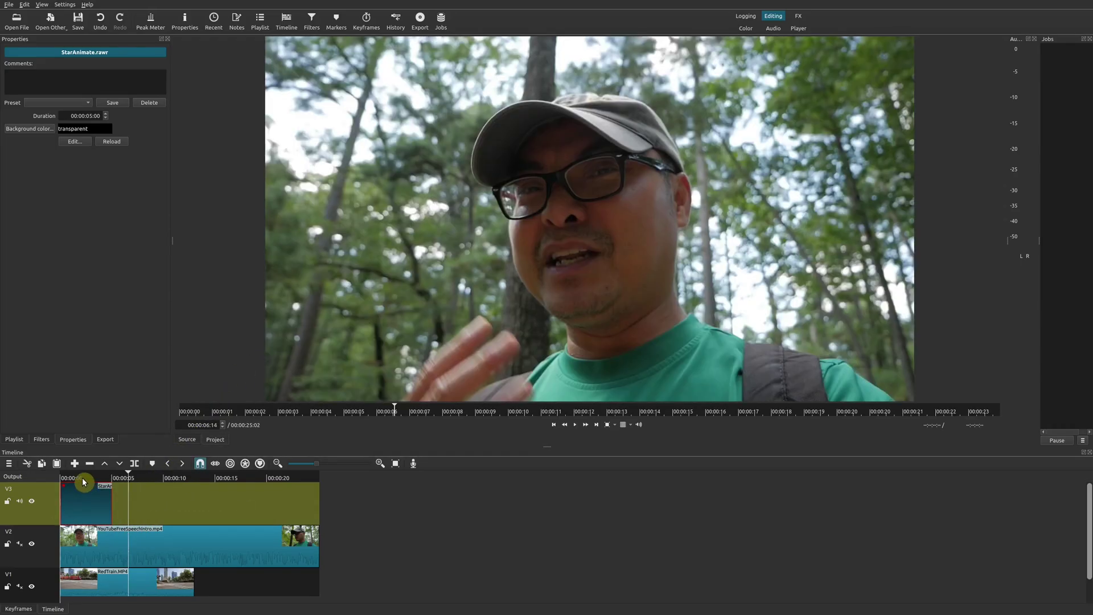
Step: Select the StarAnimate clip on V3 and launch its Edit... in Glaxnimate
click(84, 477)
click(84, 503)
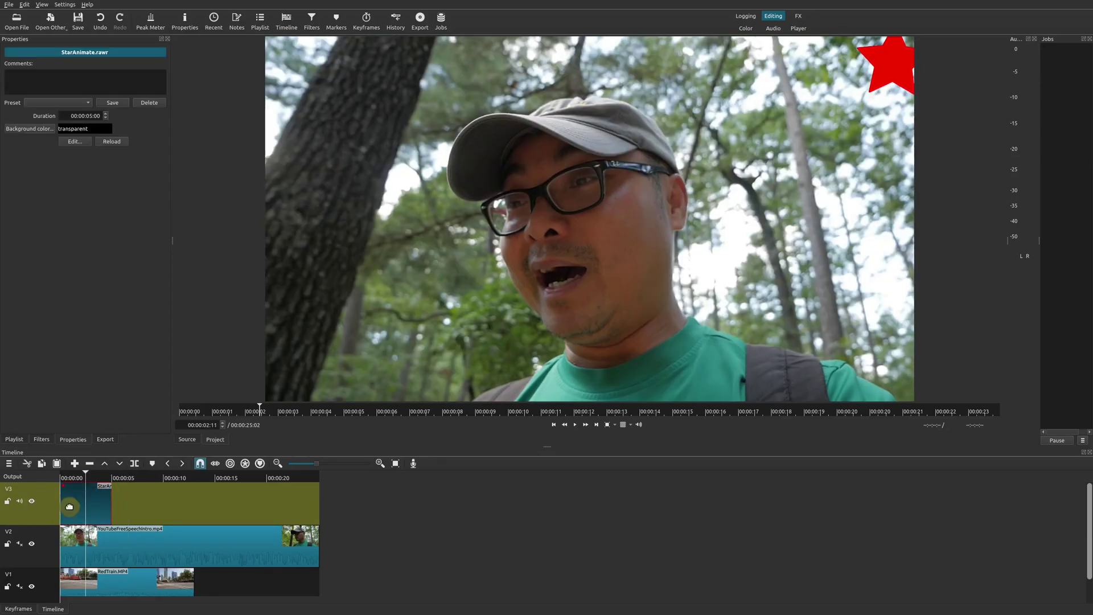
click(84, 143)
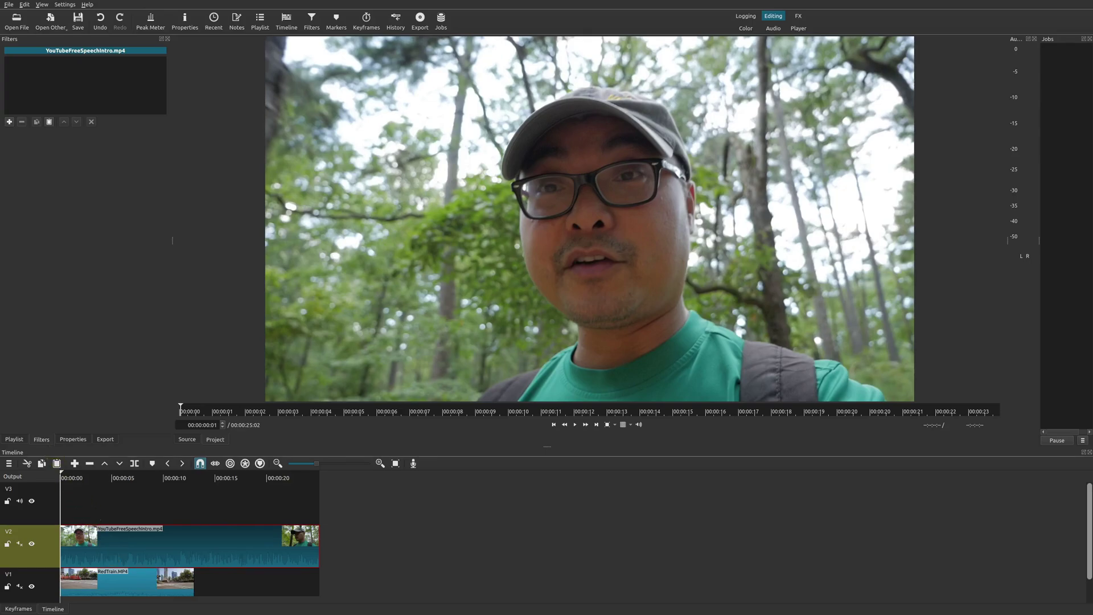
Step: Search filters for 'mask', add Mask: Draw (Glaxnimate), and create the new mask file 4.rawr
click(9, 122)
text(mask)
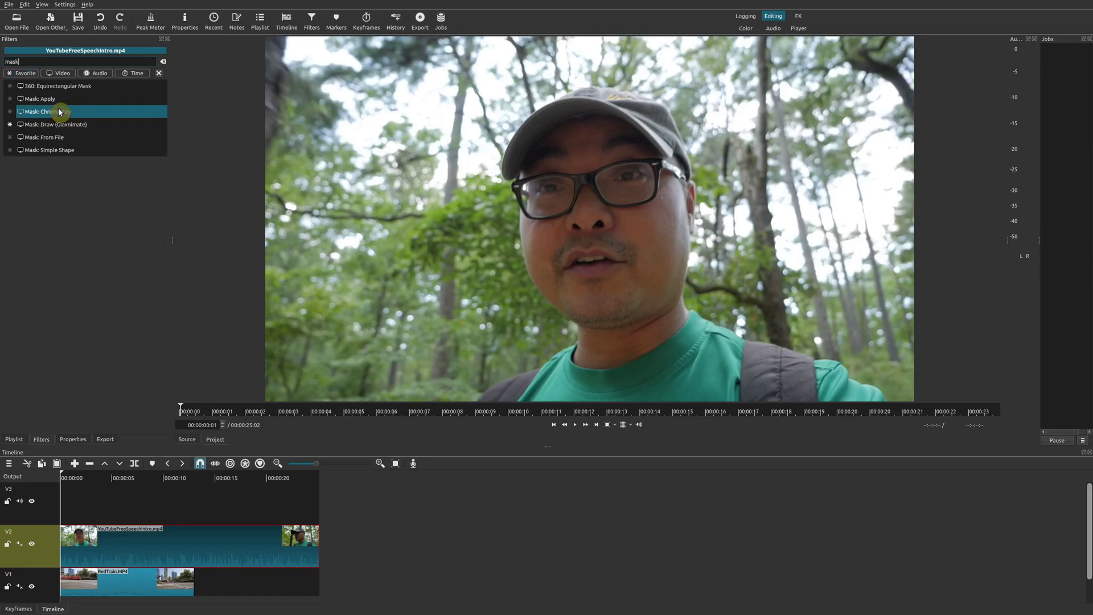
click(115, 130)
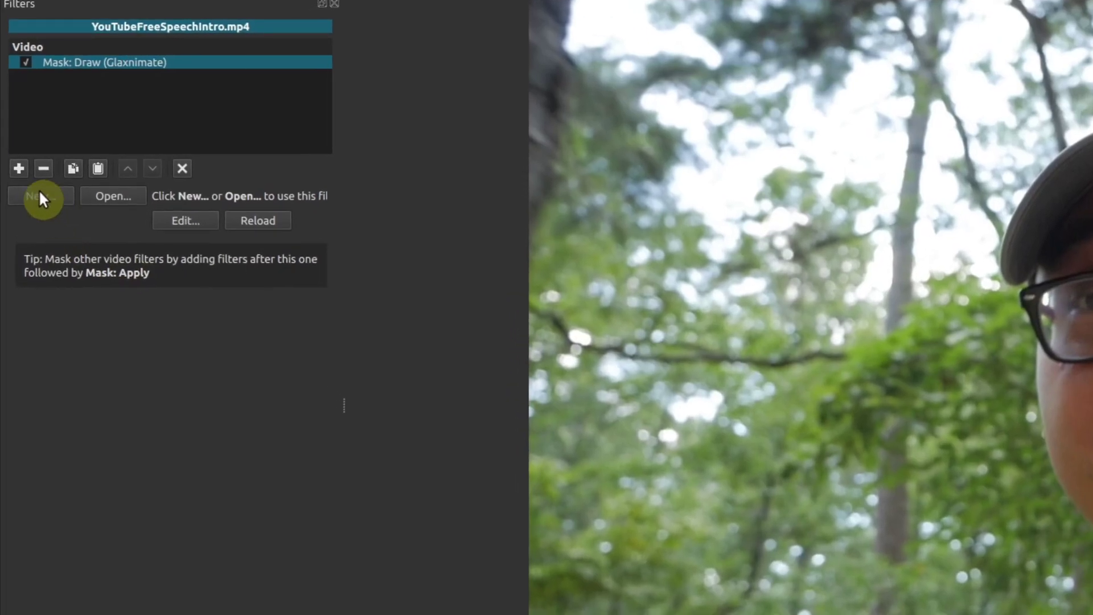
click(39, 189)
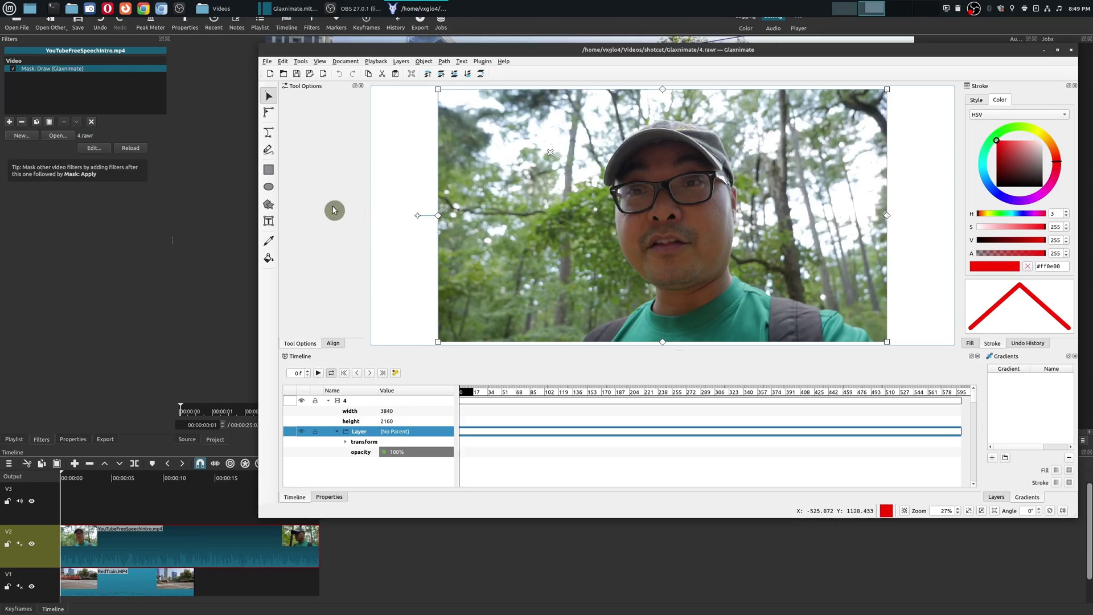
Step: Draw a red ellipse over the face and save the mask drawing to 4.rawr
click(269, 188)
mouse_move(569, 103)
mouse_down()
mouse_move(689, 152)
mouse_move(759, 244)
mouse_move(793, 325)
mouse_up()
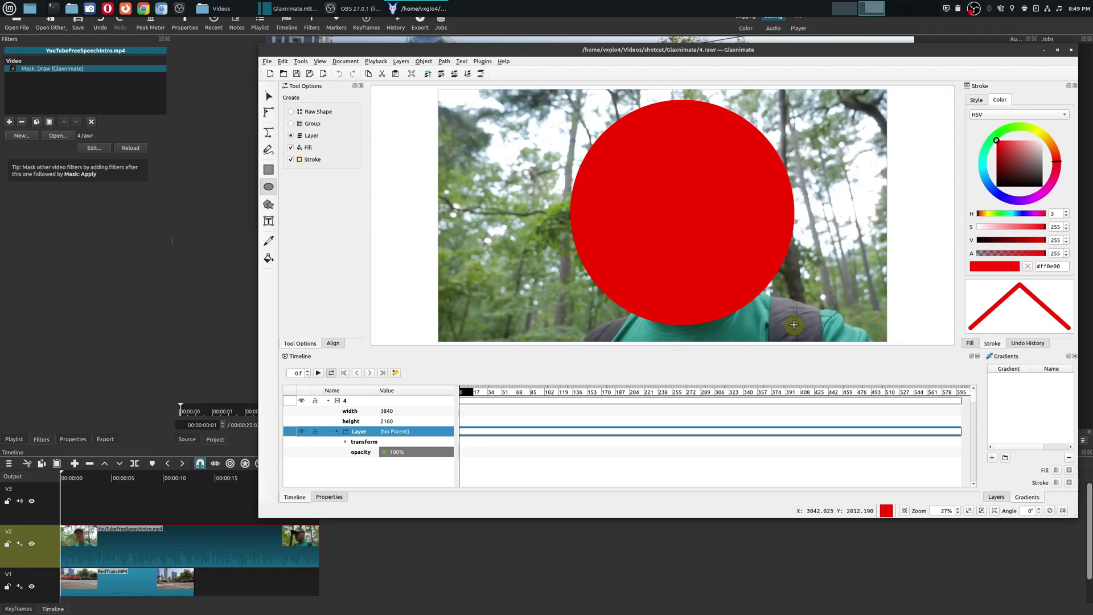
click(122, 374)
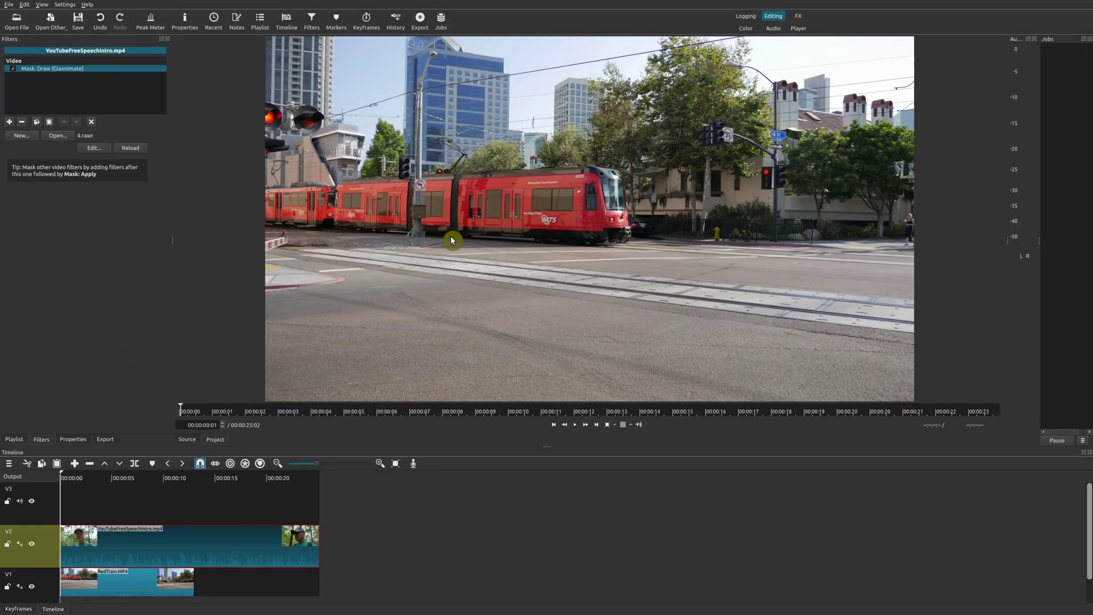
key(alt+Tab)
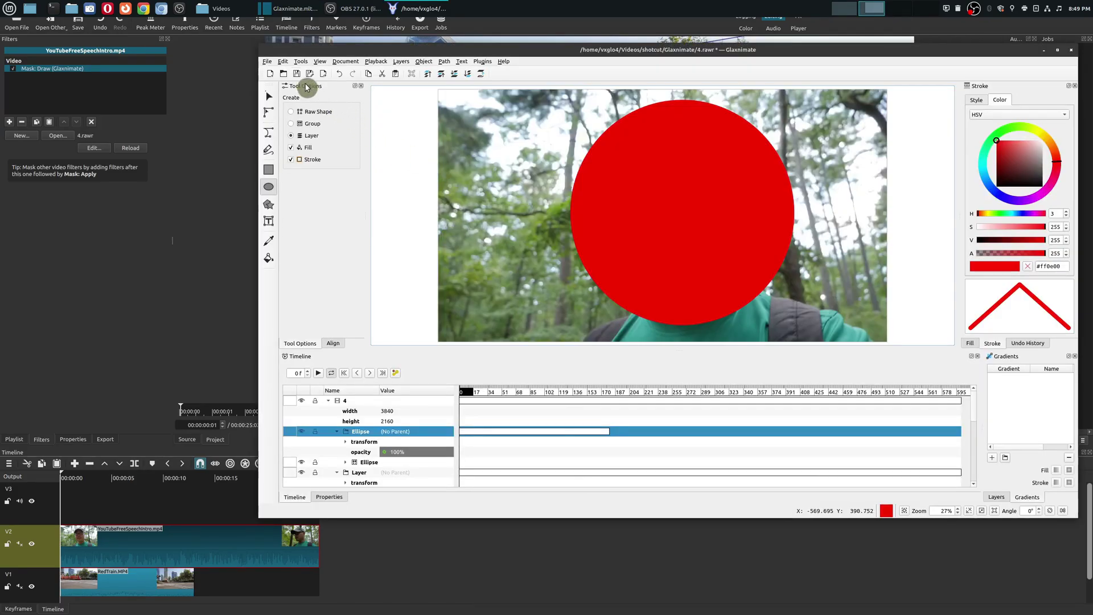
click(300, 80)
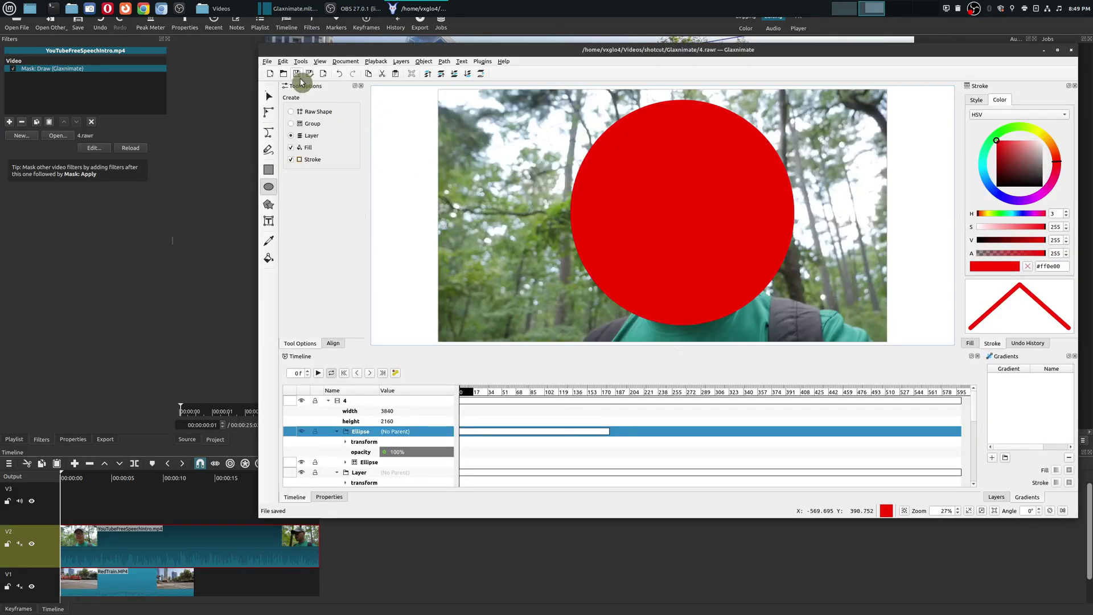
click(72, 338)
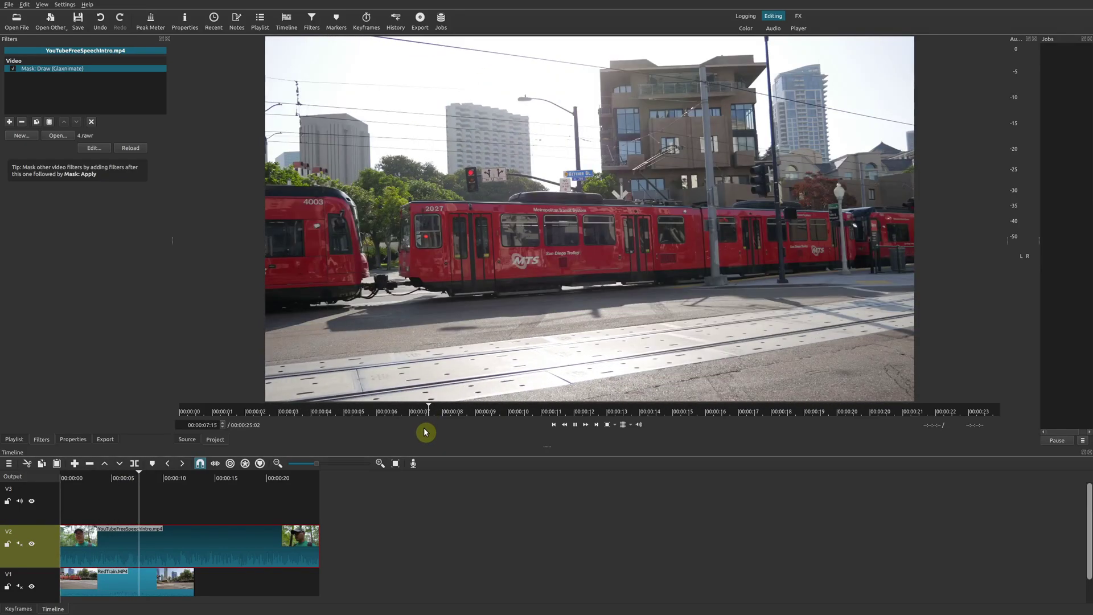
Step: Stretch the Ellipse layer to last until about frame 476 and save 4.rawr again
key(space)
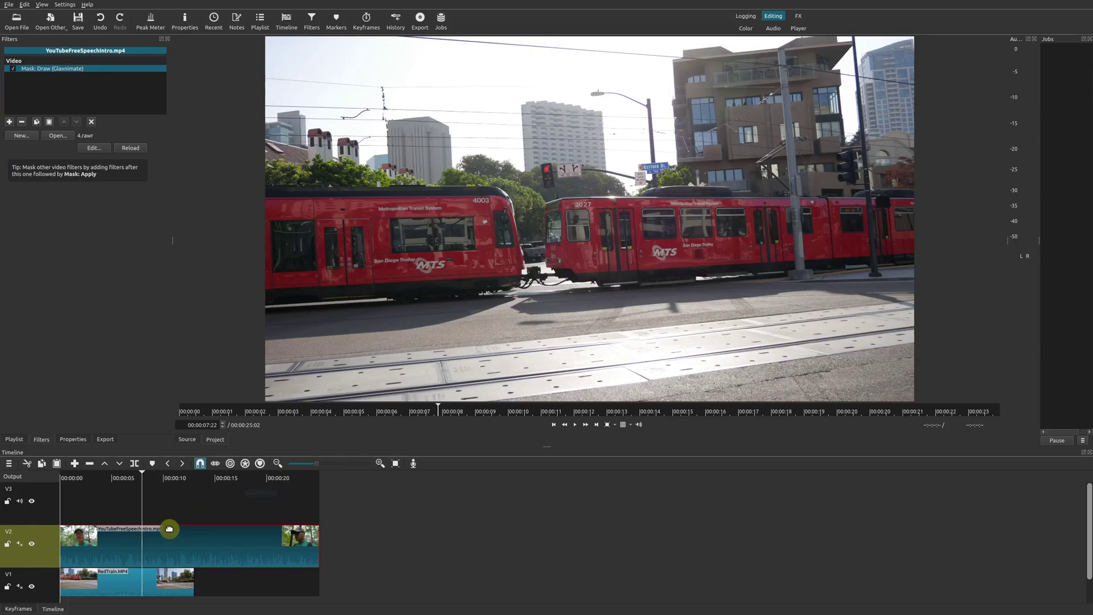
click(166, 531)
key(alt+Tab)
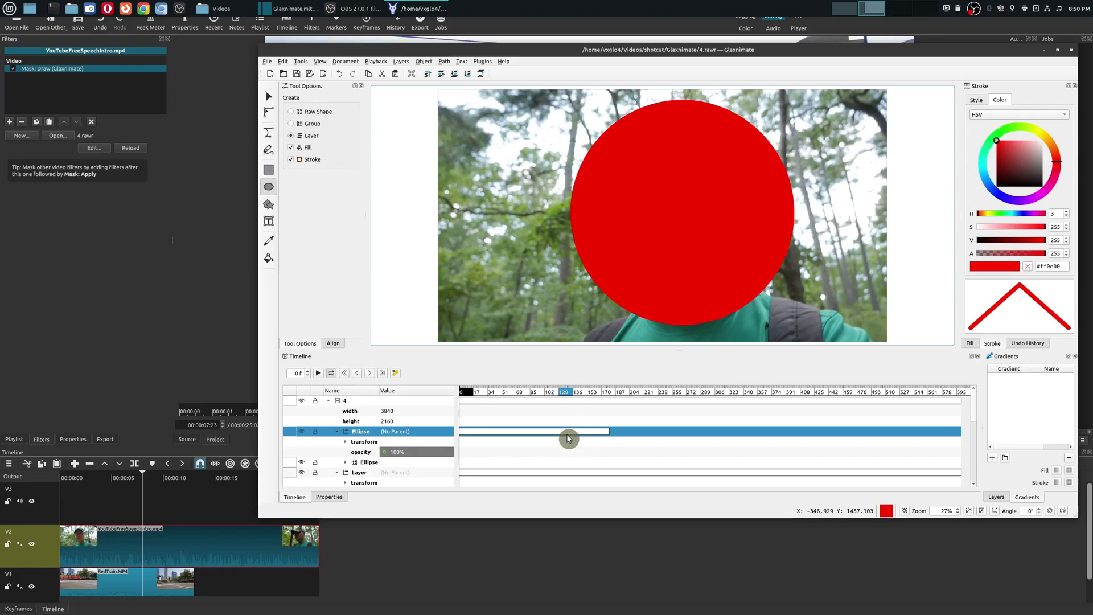
click(550, 391)
drag(609, 432, 860, 437)
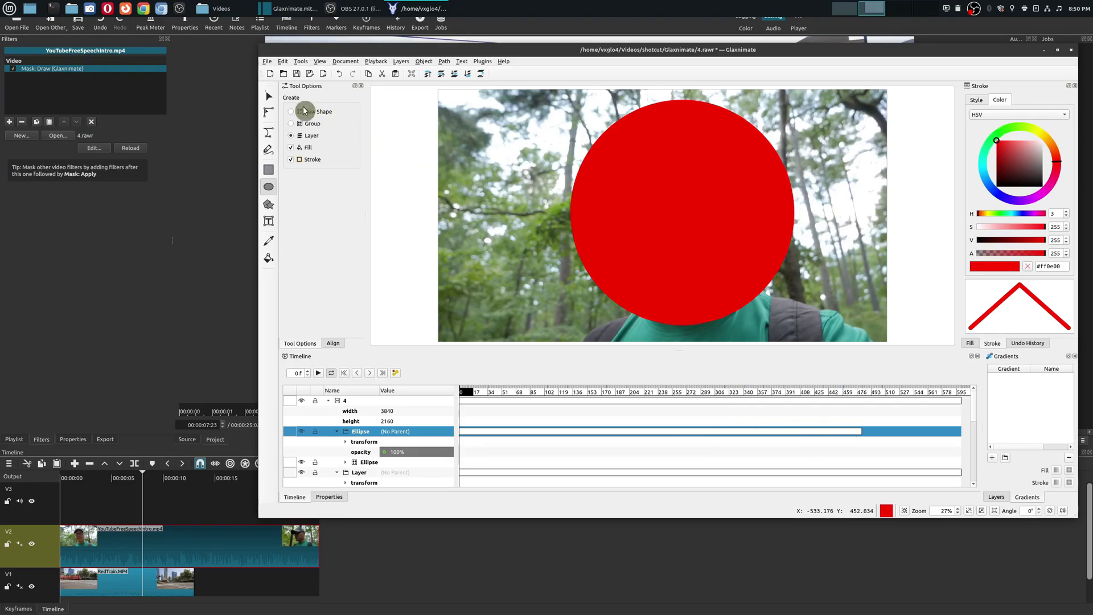
click(293, 77)
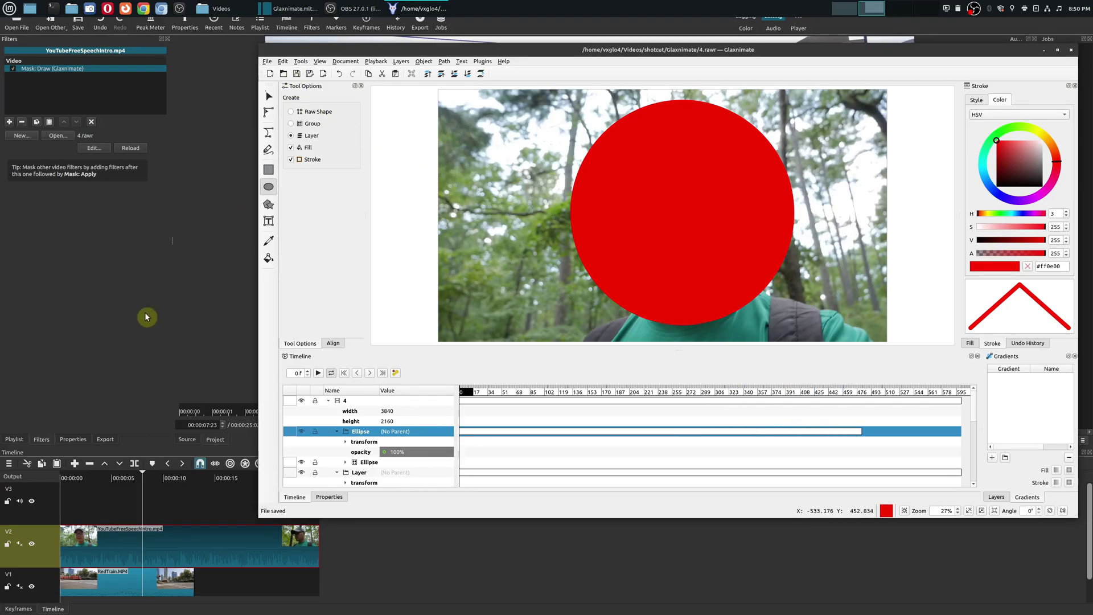
click(73, 391)
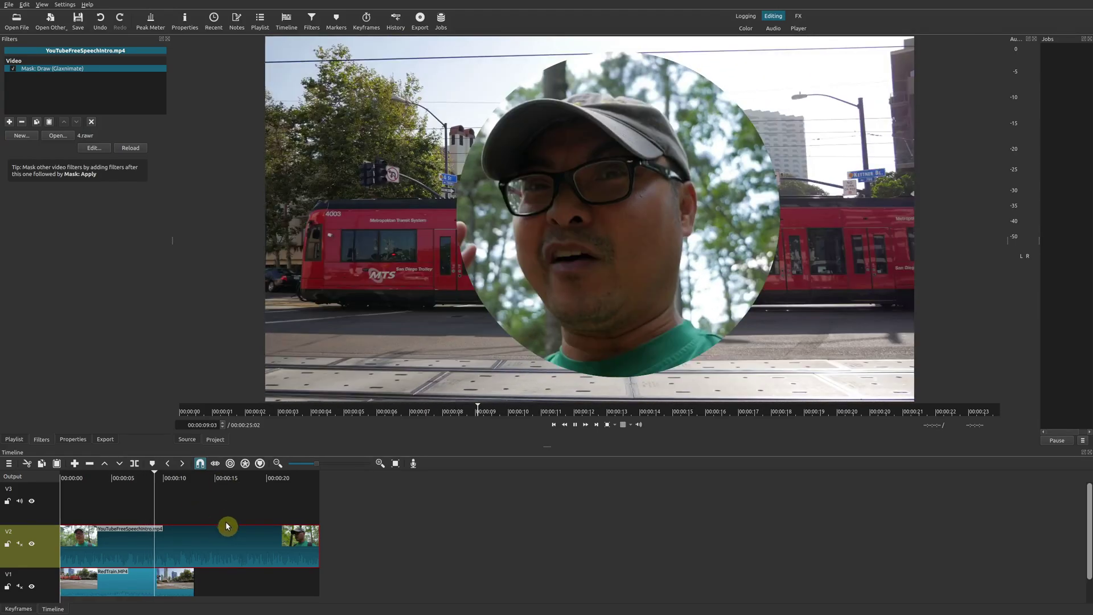
Step: Play Shotcut's preview to check the circle-masked face over the train footage
key(space)
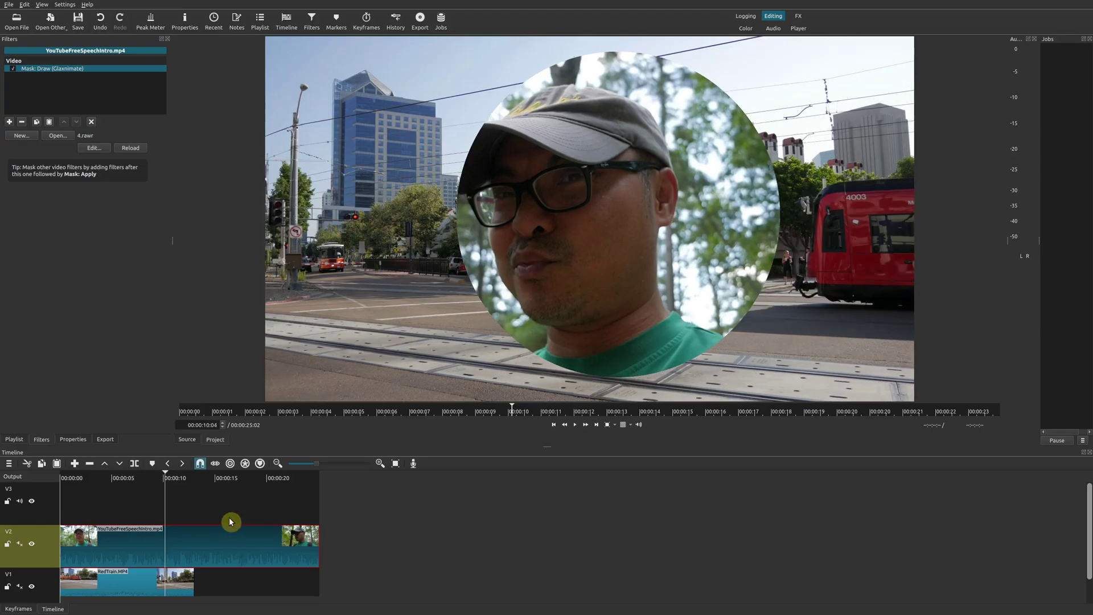
key(alt+Tab)
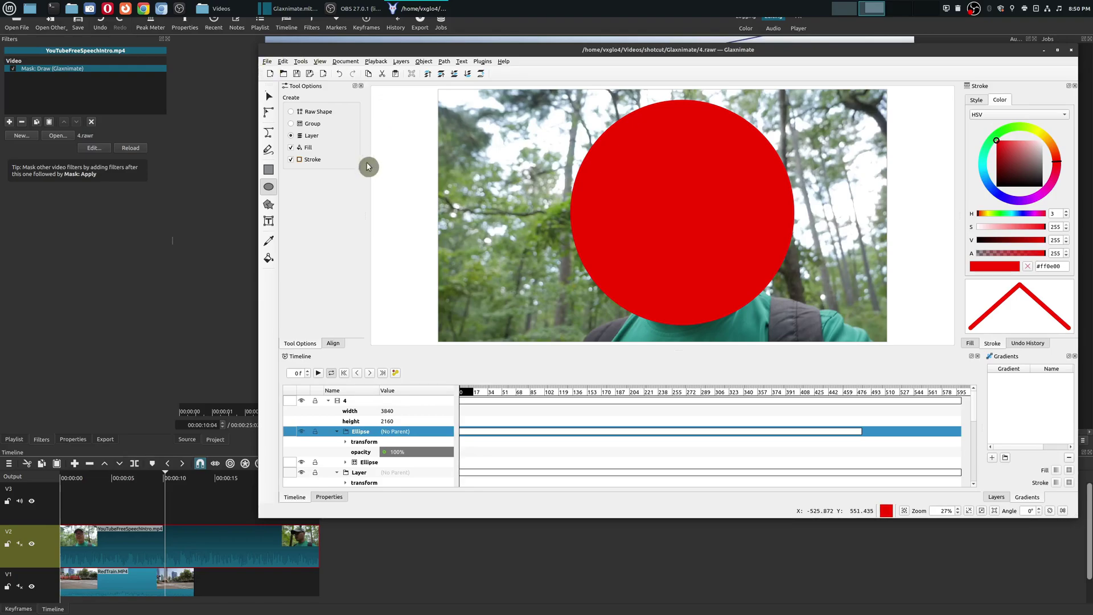
Step: Draw two red stars on the left and a red rectangle at the top right
click(269, 205)
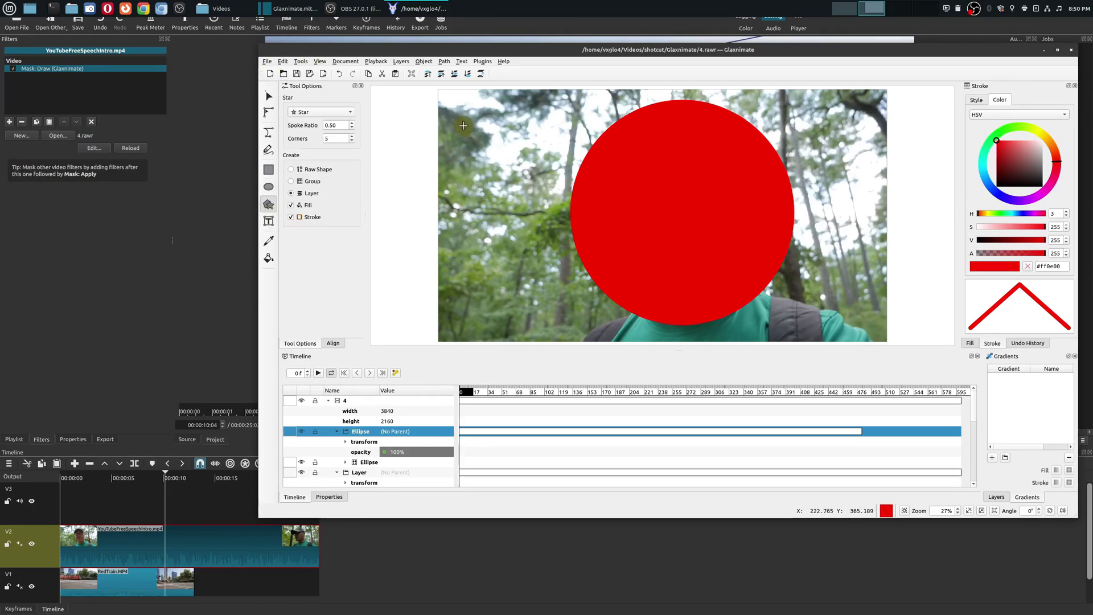
drag(463, 115, 486, 159)
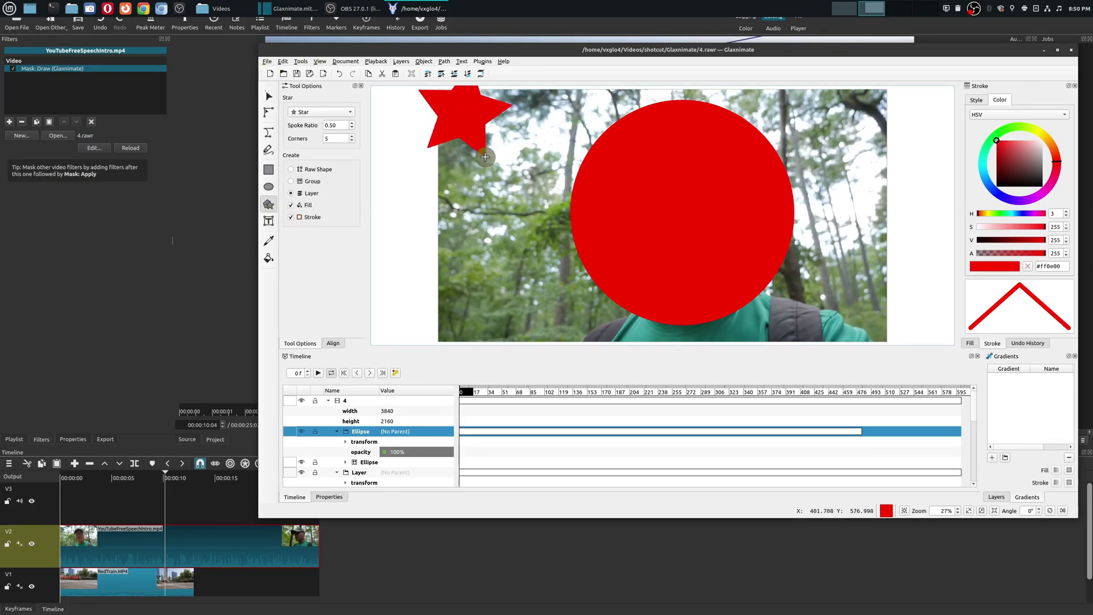
drag(476, 245, 516, 285)
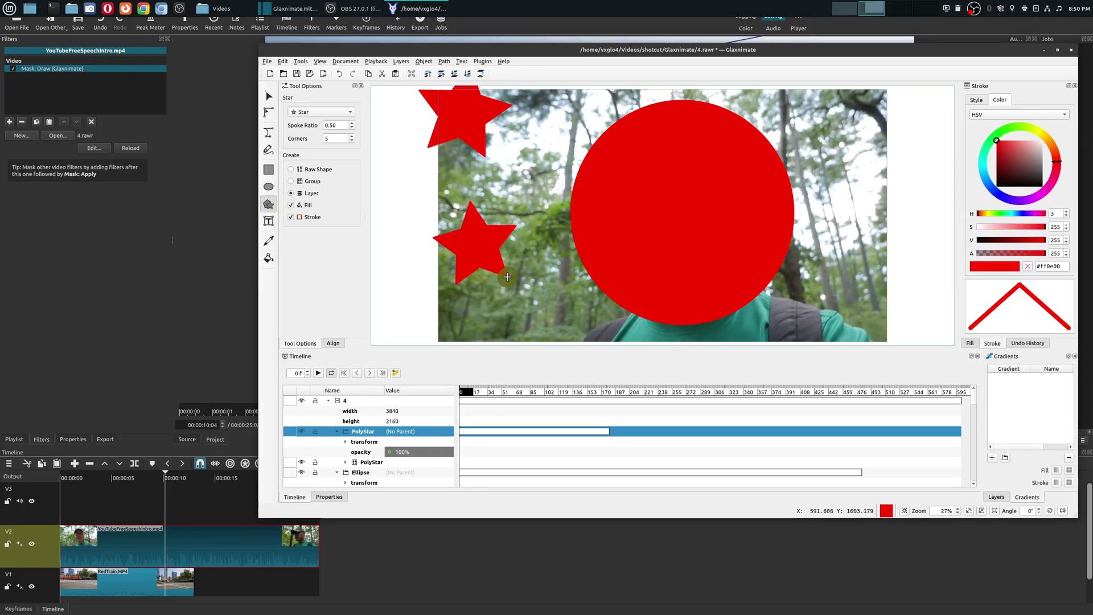
click(270, 189)
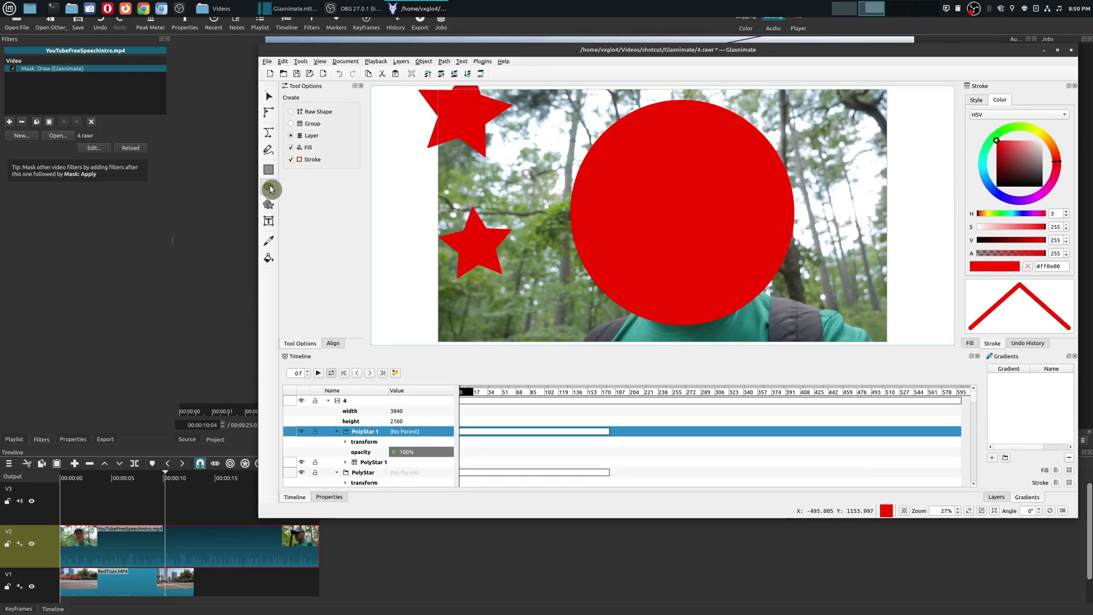
click(269, 170)
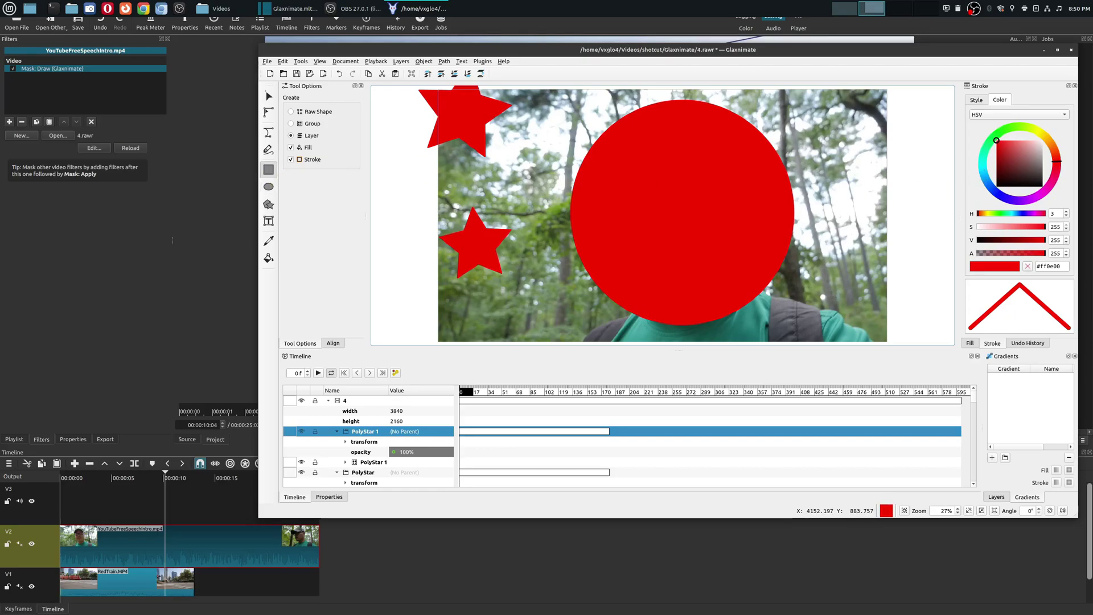
drag(837, 108, 870, 152)
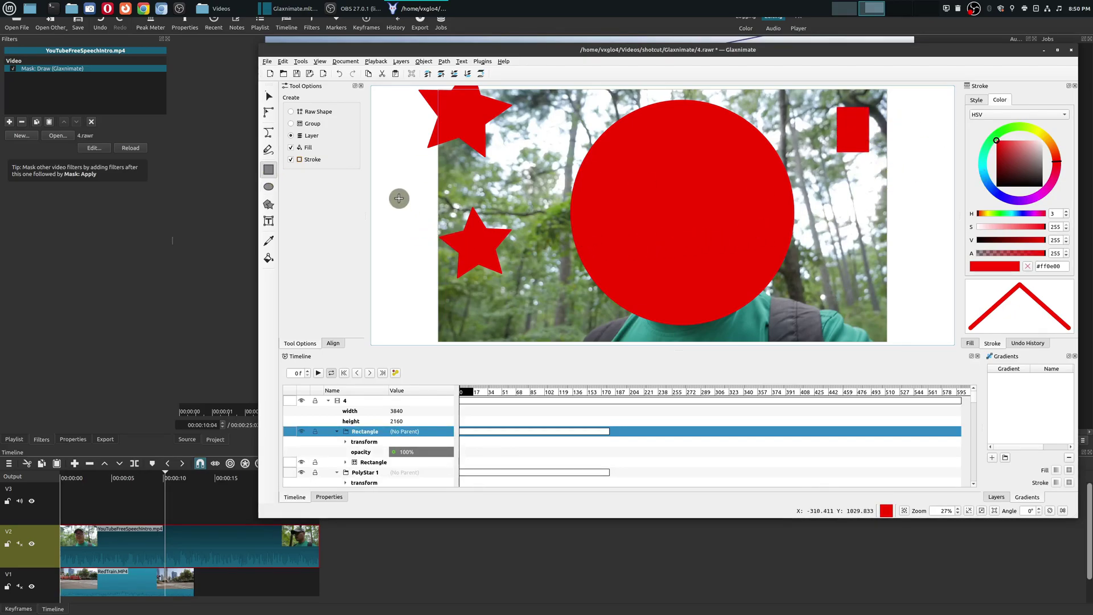
Step: Switch the star type to Polygon, draw a red pentagon on the right, and save
click(269, 204)
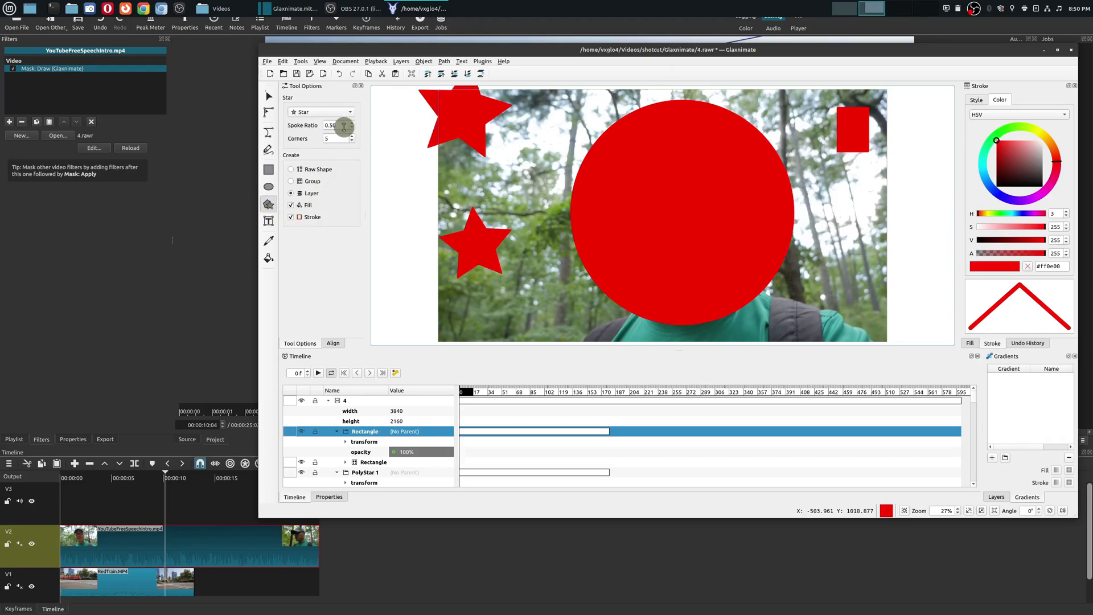
click(338, 117)
click(331, 125)
drag(826, 277, 843, 305)
click(296, 74)
Step: Back in Shotcut, move the playhead near the timeline's start to review the result
click(94, 297)
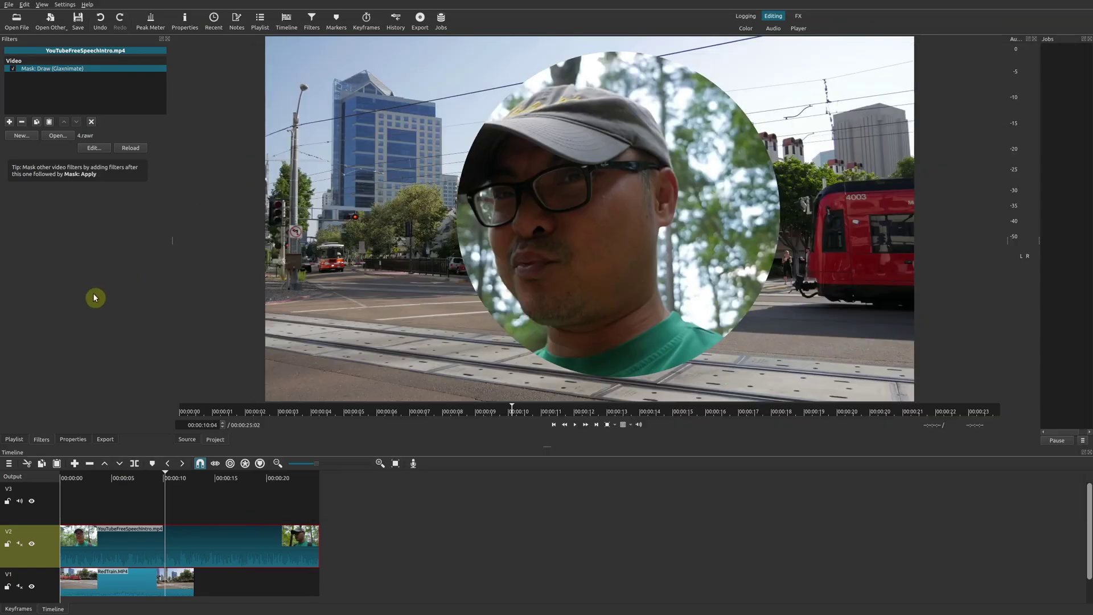
click(75, 481)
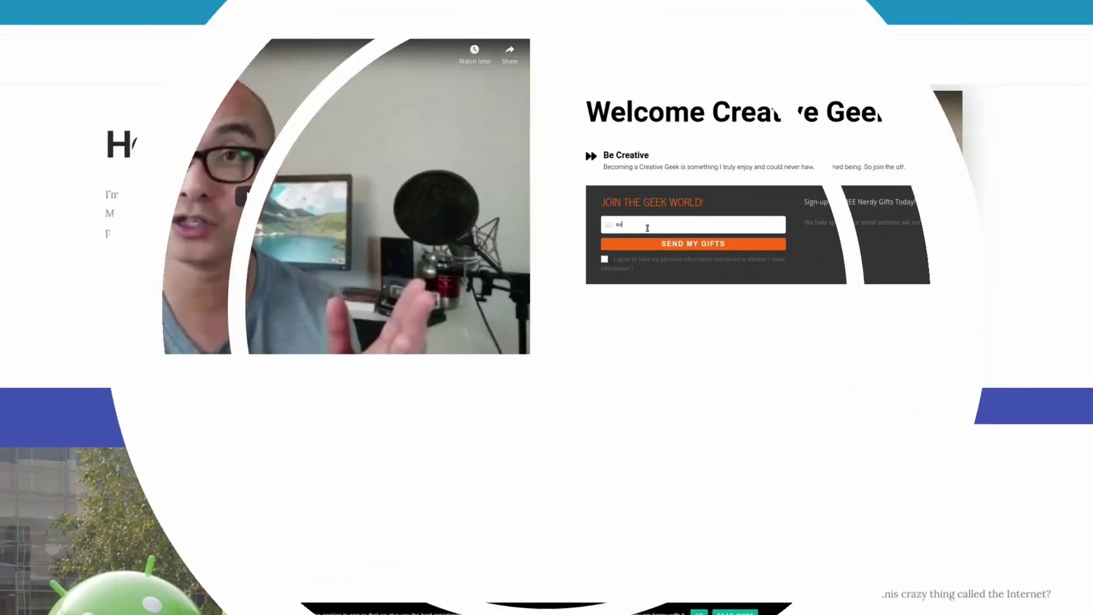
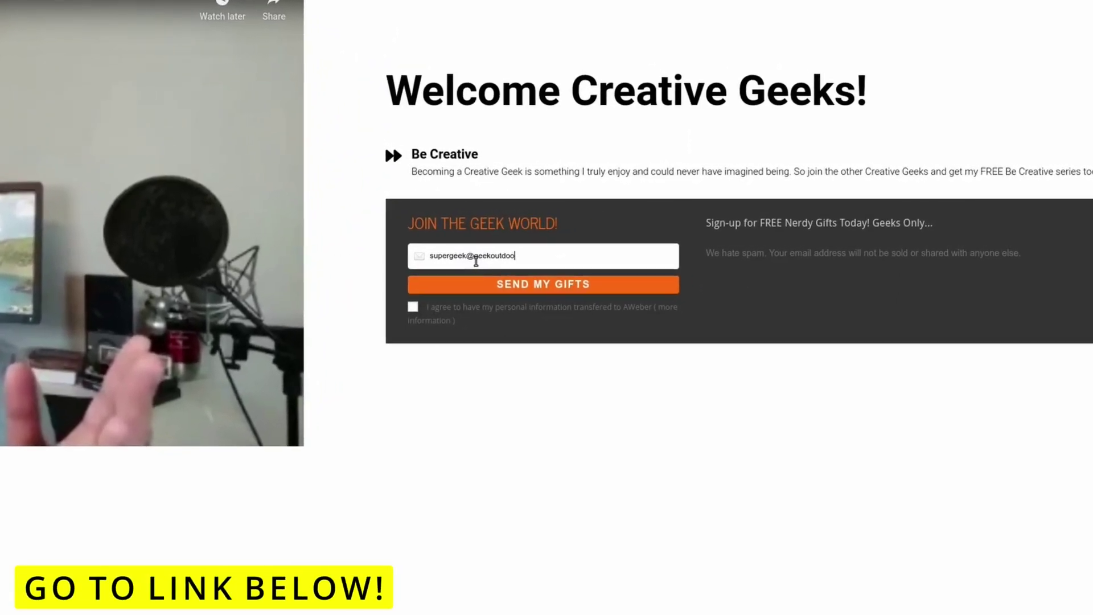